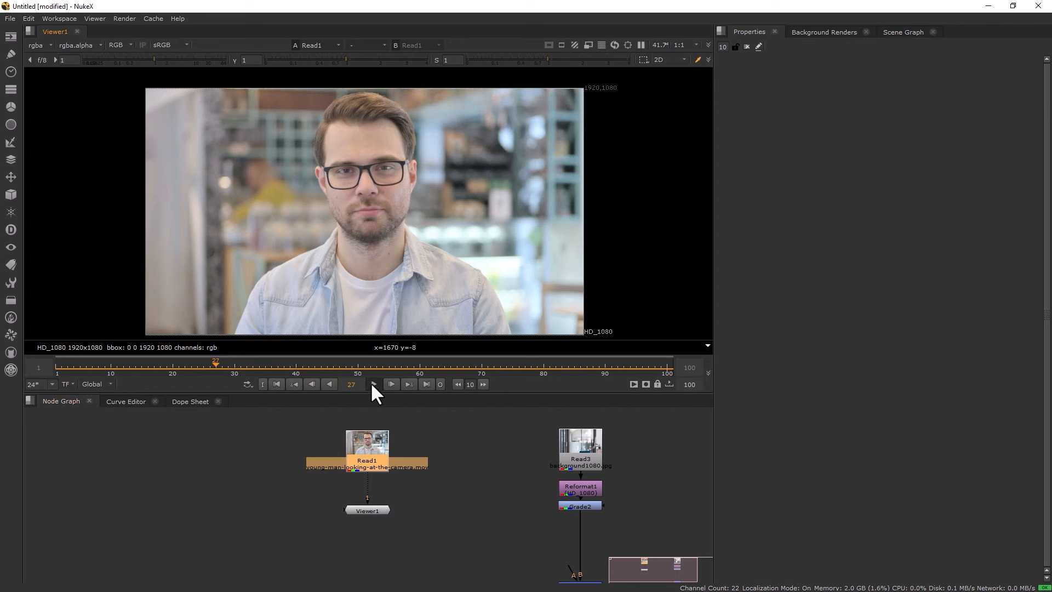
Play back the Read1 portrait clip, and display the Read3 background image in the viewer.
click(373, 384)
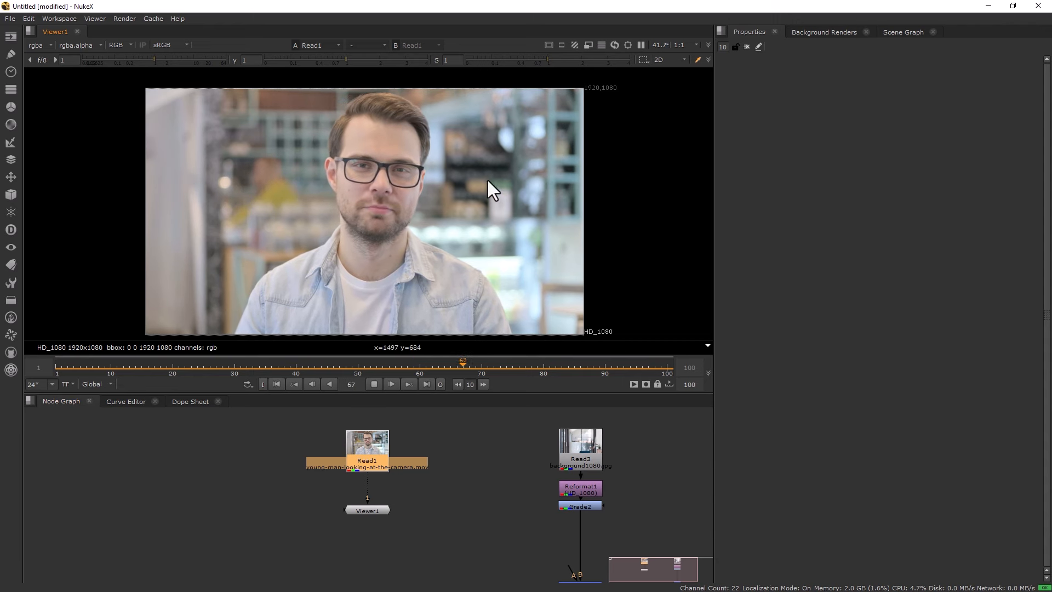
click(373, 384)
click(577, 442)
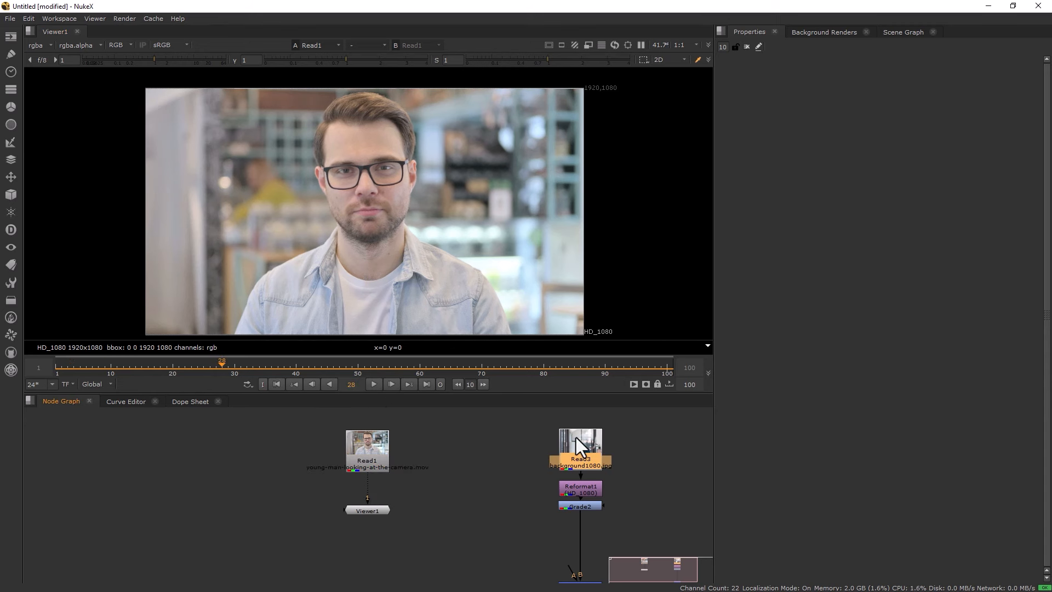
key(1)
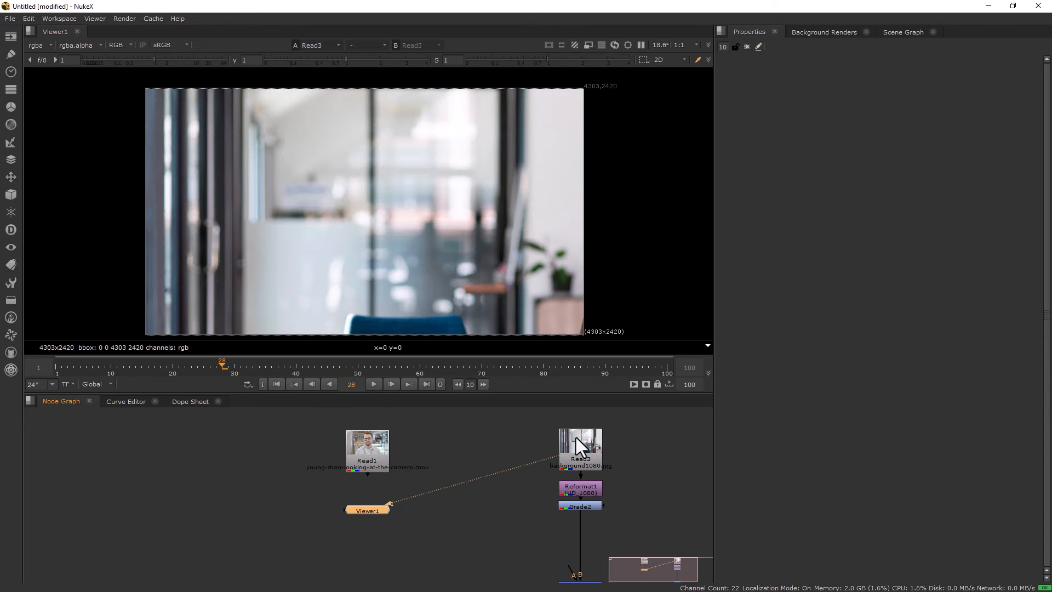
Examine the background branch's Reformat, Grade and Merge (over) nodes, including the Merge's unconnected A input.
click(574, 485)
click(570, 507)
middle_drag(515, 532, 508, 459)
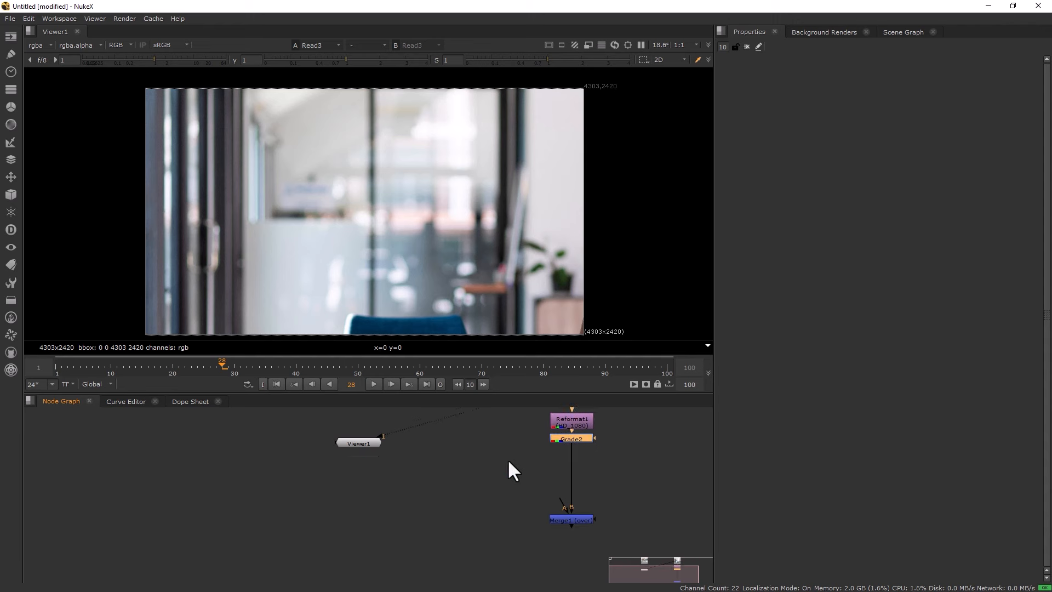
click(564, 516)
middle_drag(578, 459, 583, 517)
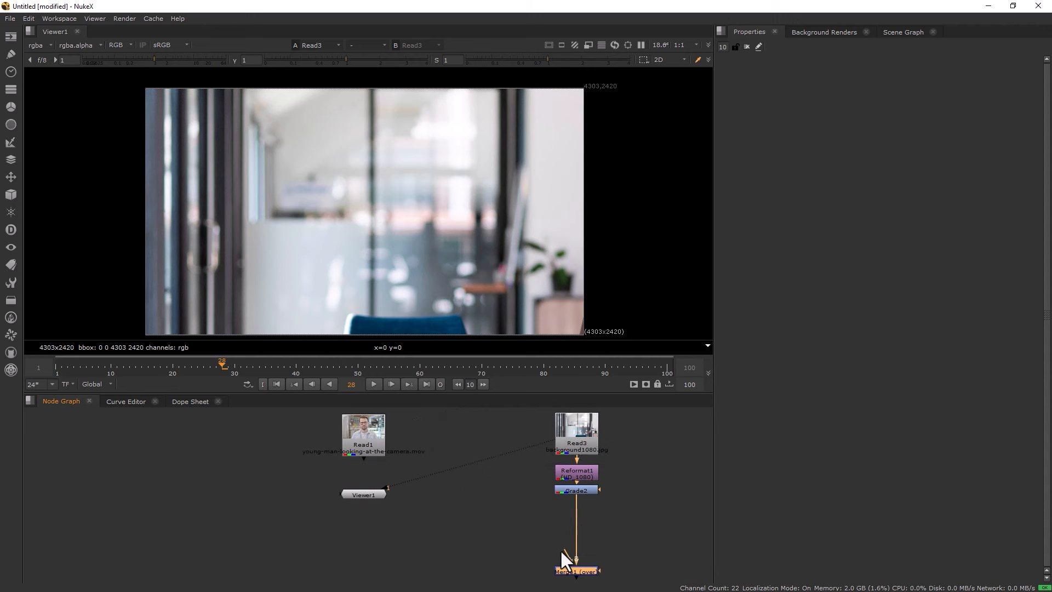
drag(561, 551, 479, 525)
Show the Read1 portrait clip in the viewer again and enlarge the Node Graph area.
click(365, 437)
key(1)
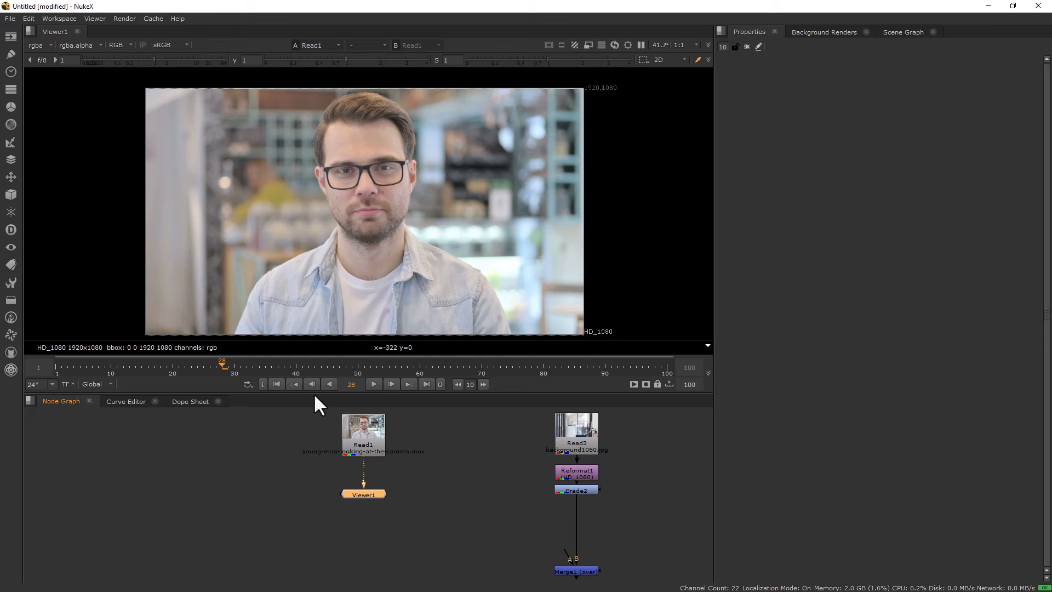
drag(313, 393, 331, 302)
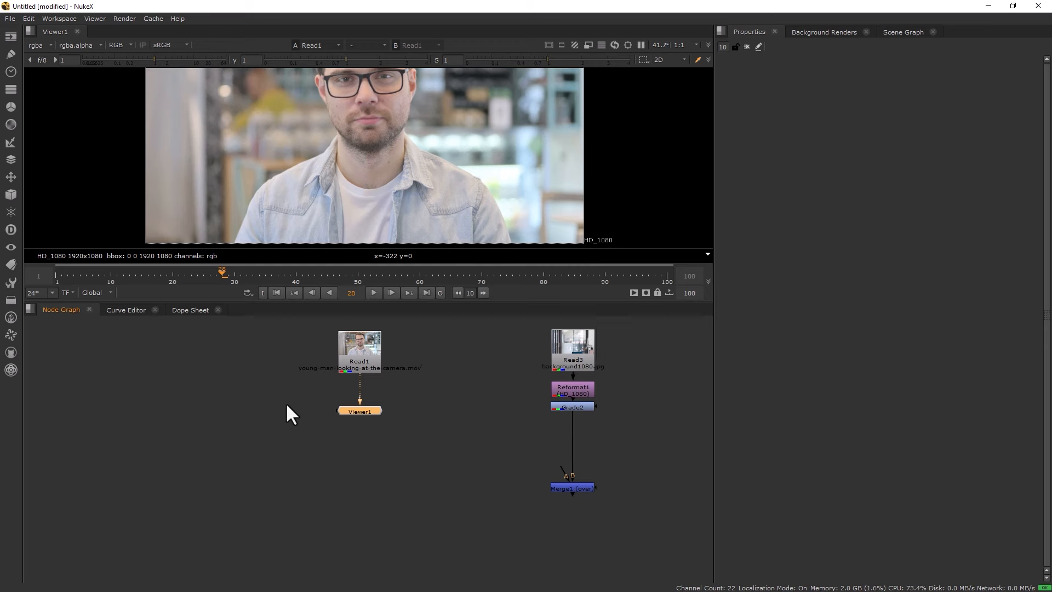
key(minus)
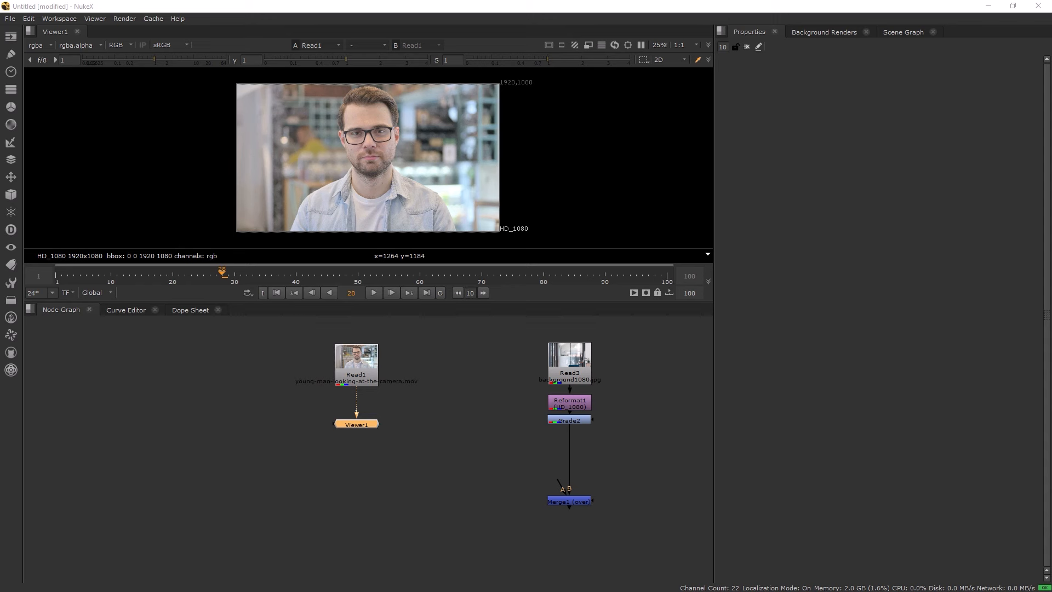
Scrub the portrait clip to frame 69 and add a FrameHold node at that frame.
drag(155, 274, 322, 277)
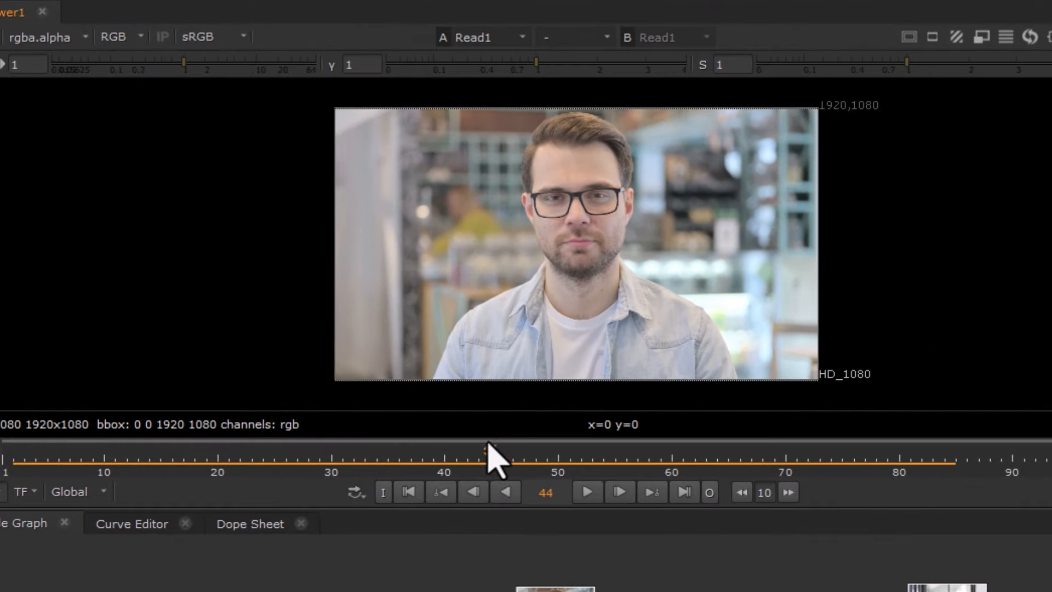
drag(490, 444, 774, 455)
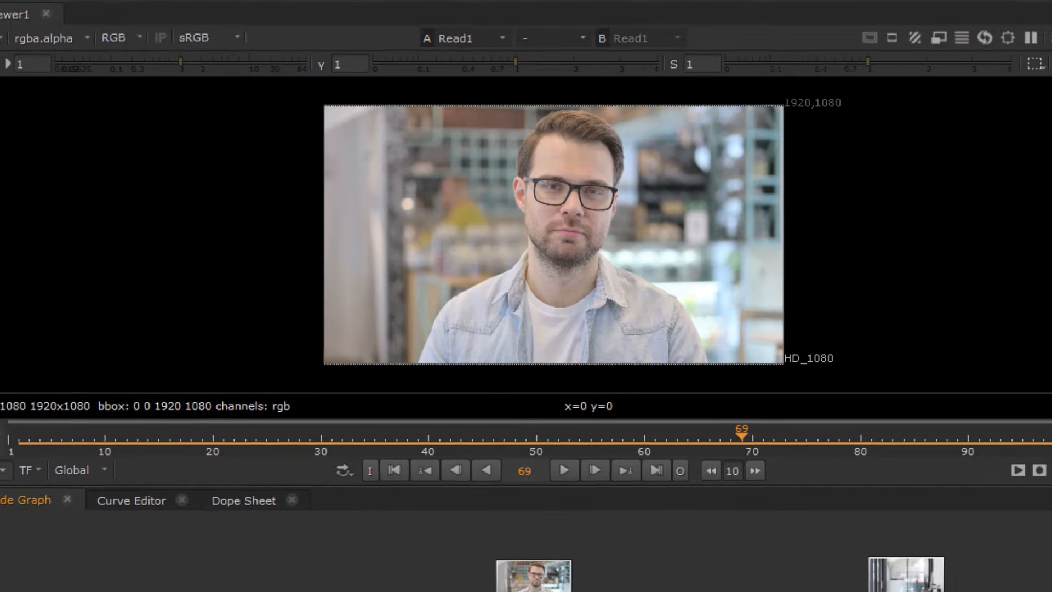
key(Tab)
text(fr)
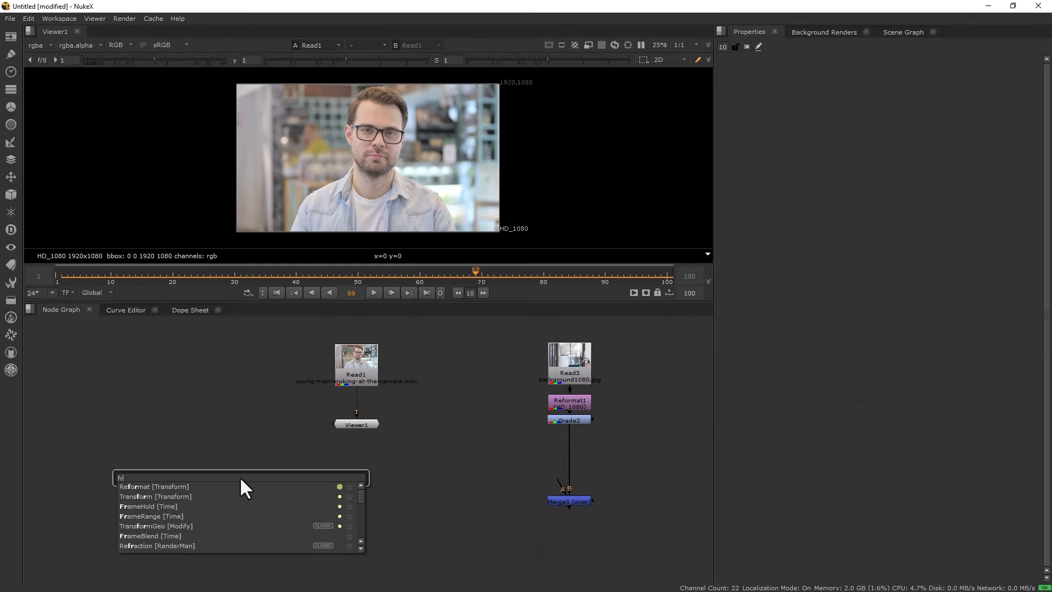
text(amehold)
key(Return)
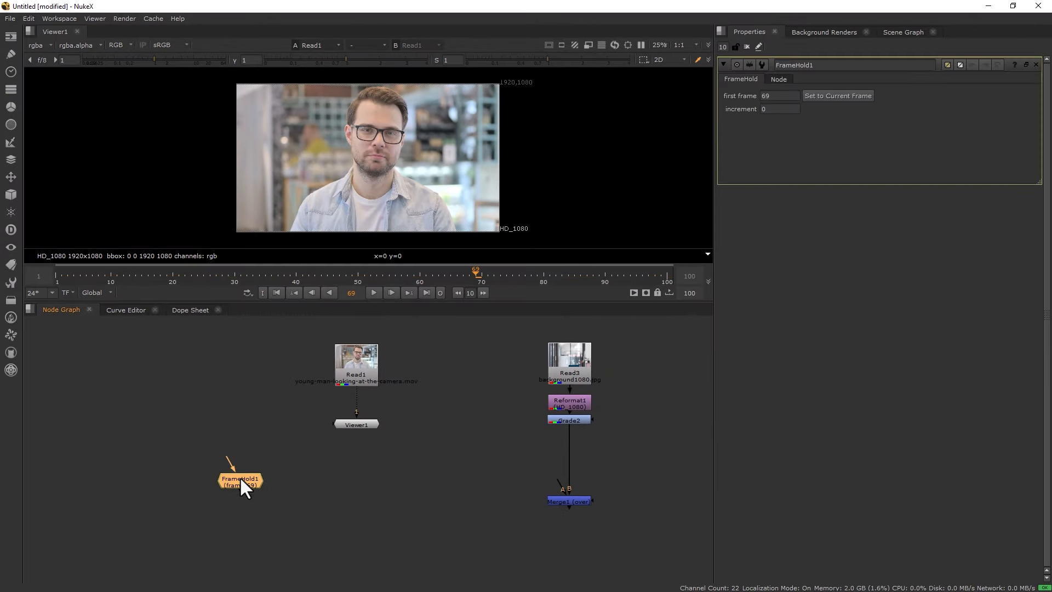
Paste two copies of the FrameHold node beside the original and line up the middle one.
click(334, 475)
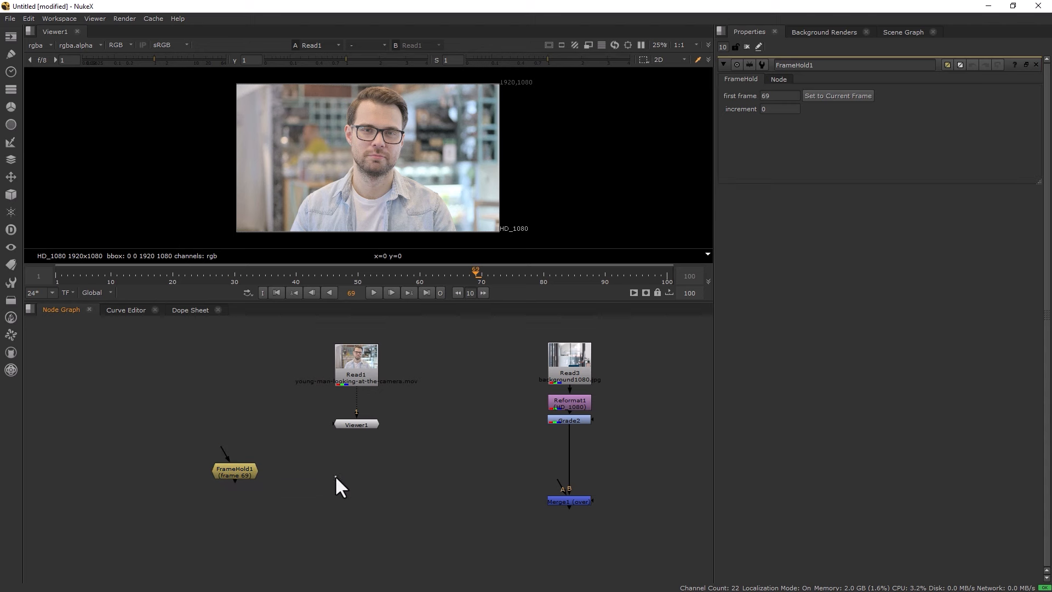
key(ctrl+v)
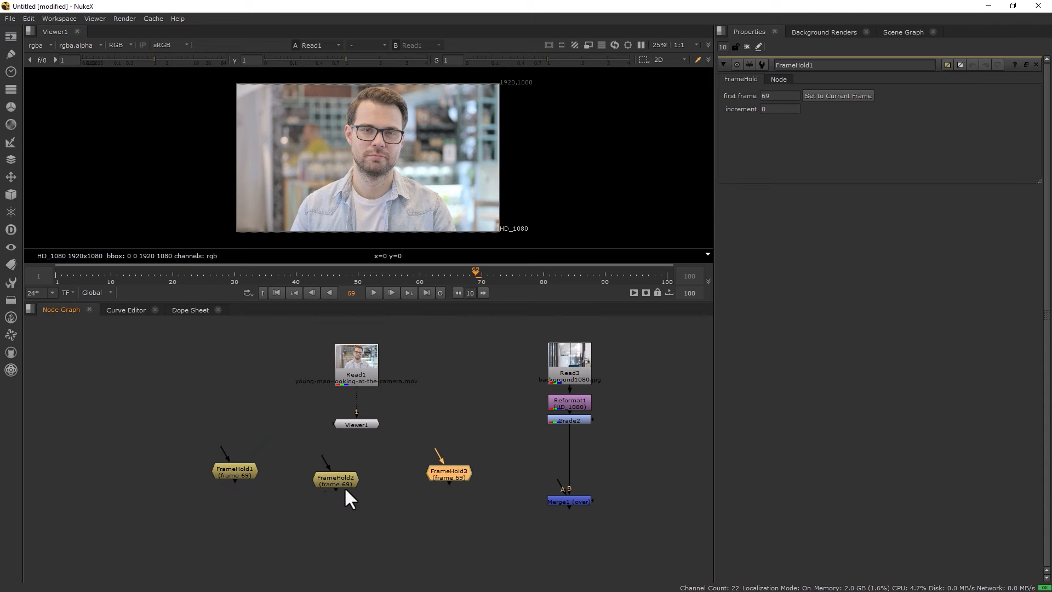
drag(344, 486, 344, 478)
Arrange the three FrameHold nodes in a row beneath the portrait clip.
click(163, 445)
drag(163, 445, 513, 520)
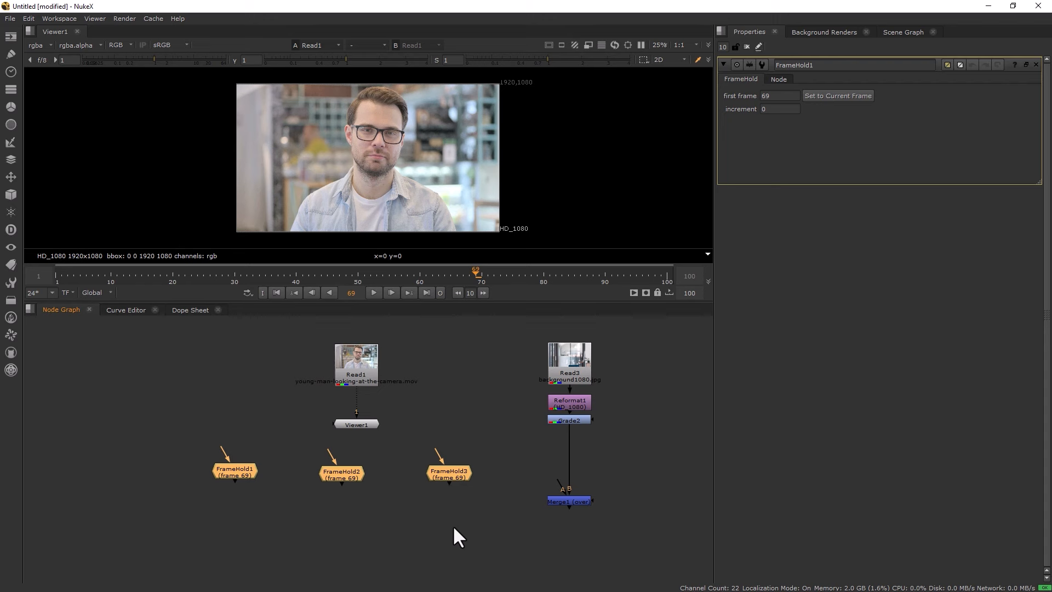
drag(445, 468, 445, 465)
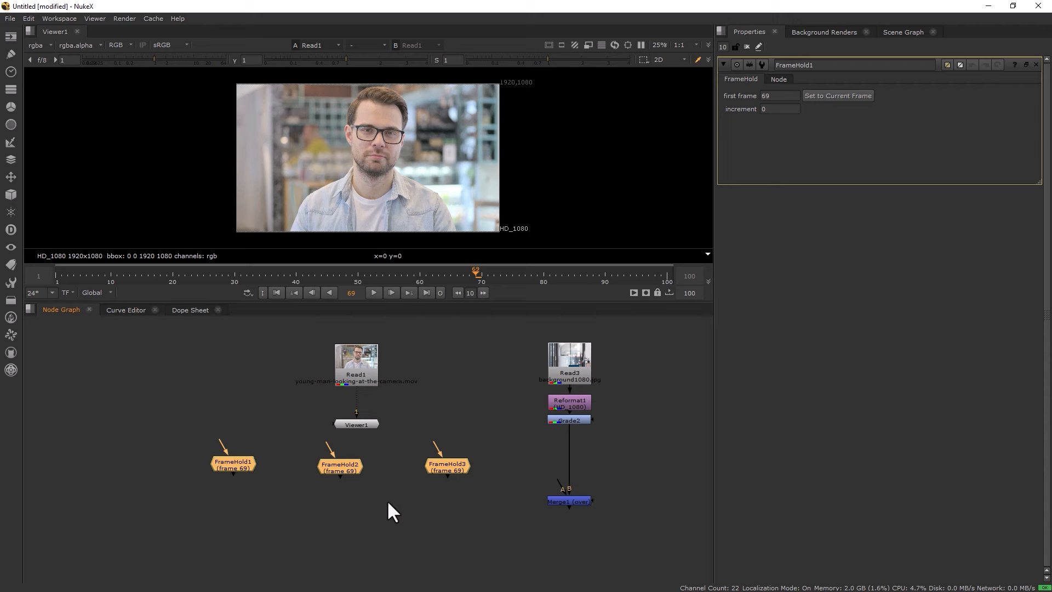
drag(198, 450, 375, 509)
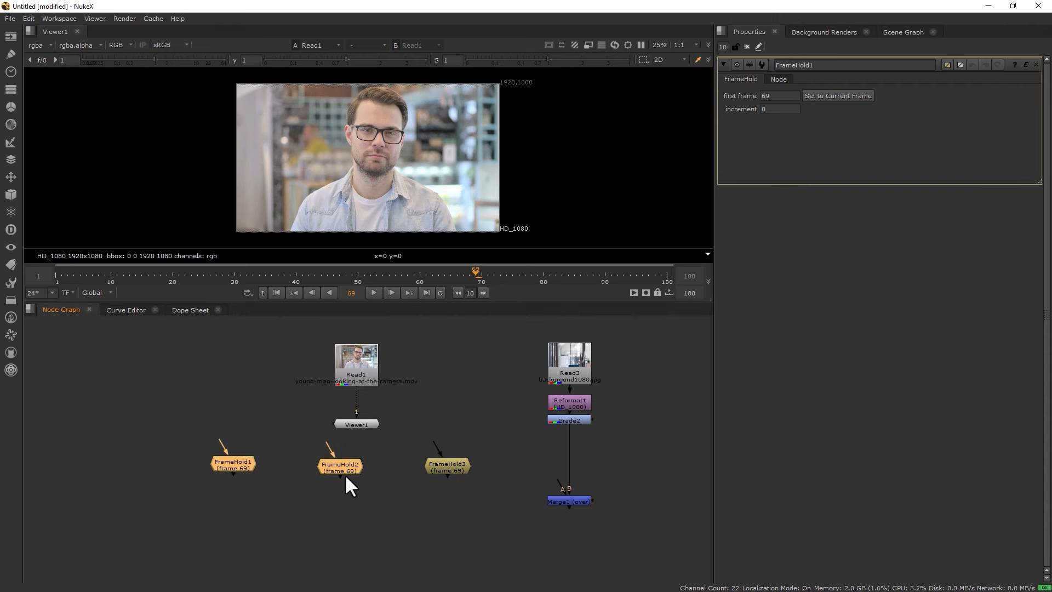
drag(336, 470, 330, 469)
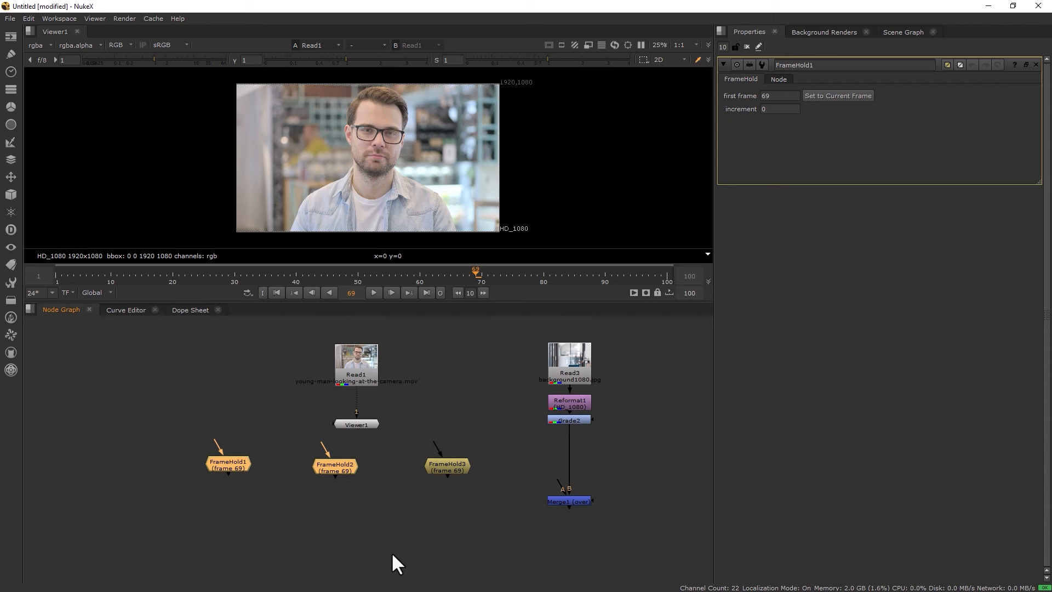
drag(440, 472, 433, 472)
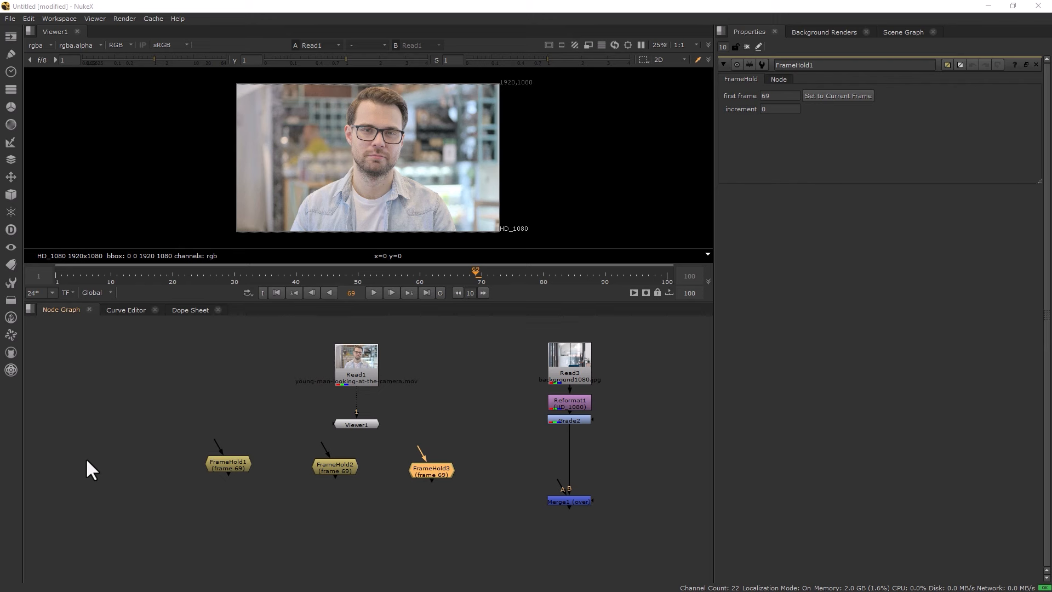
Scrub the portrait clip to frame 71 and reposition FrameHold2 between the other two FrameHold nodes.
click(319, 465)
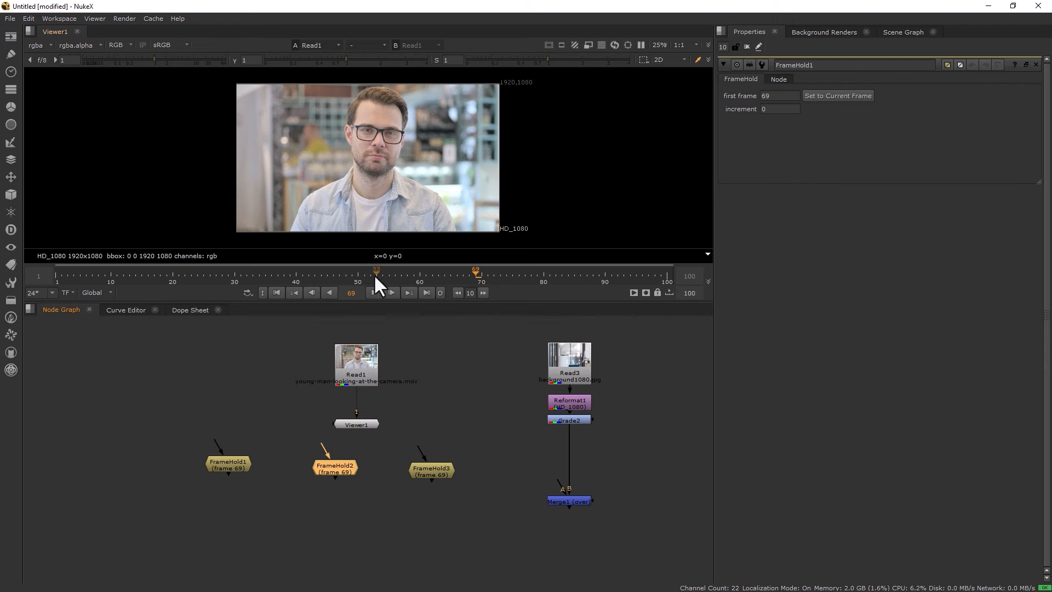
drag(376, 277, 487, 277)
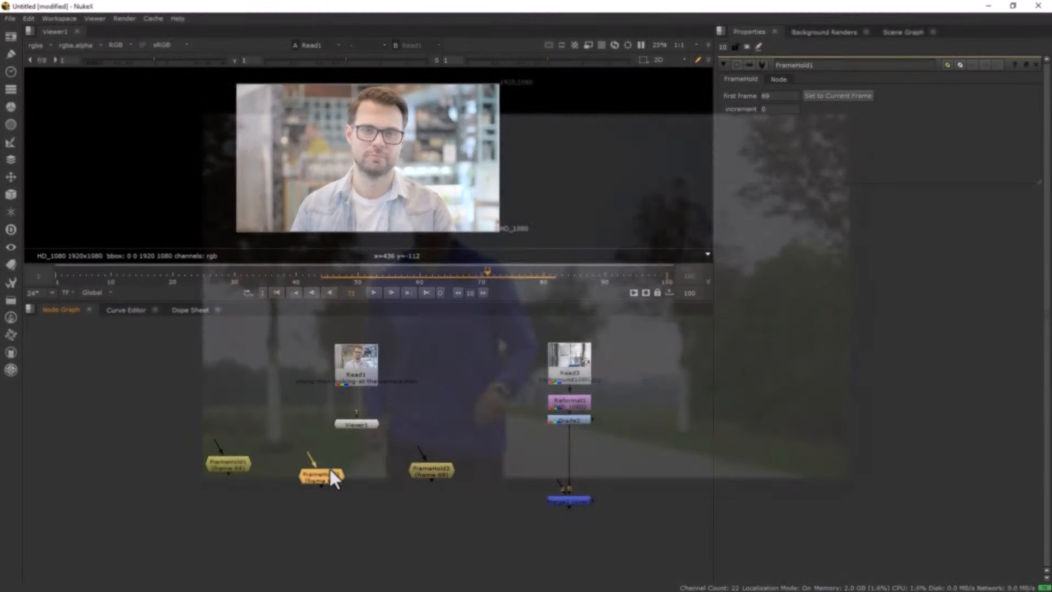
drag(337, 467, 337, 465)
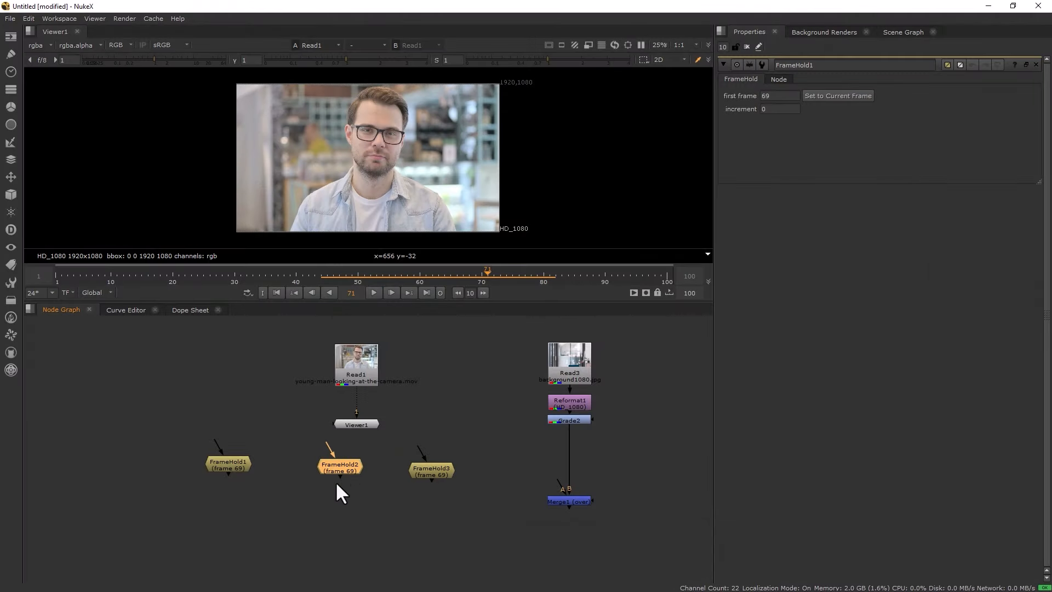
Move the Viewer node below the FrameHold row and insert a Dot on its connection from Read1.
drag(351, 428, 352, 542)
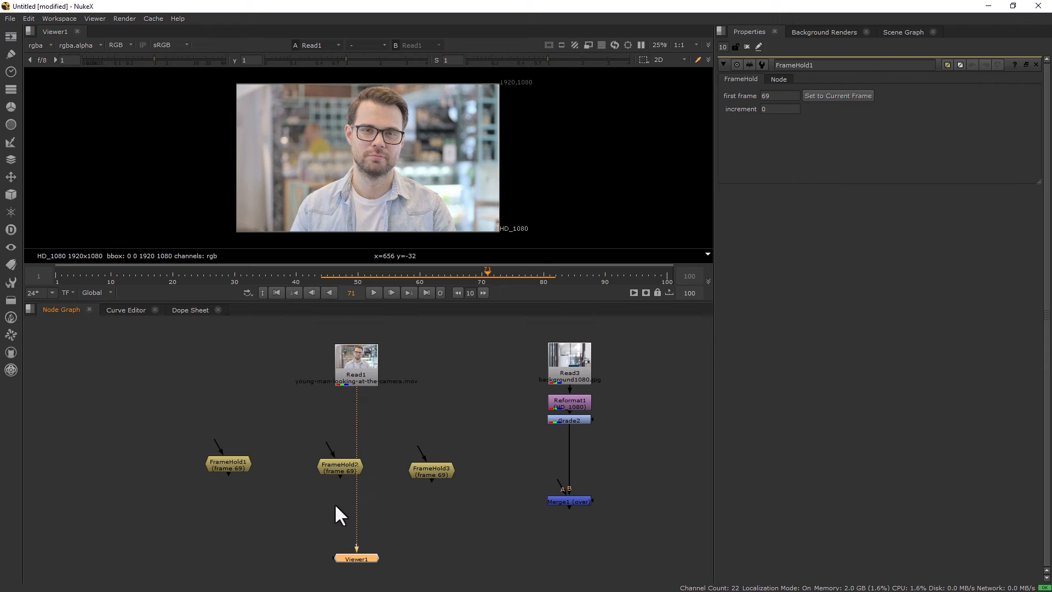
click(321, 420)
ctrl+click(351, 447)
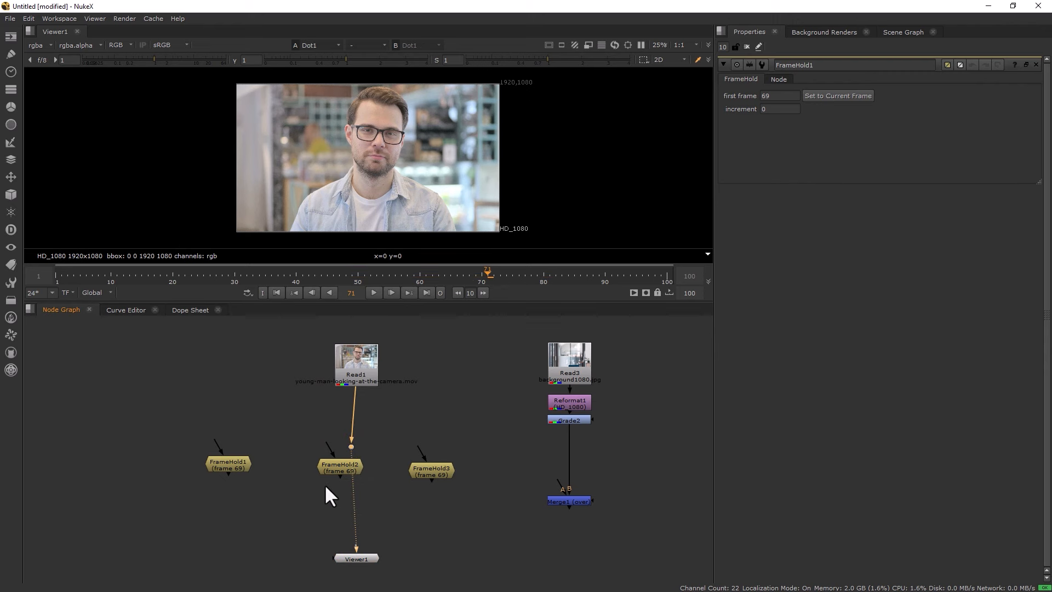
middle_drag(329, 496, 334, 519)
Connect the inputs of all three FrameHold nodes to the Dot and arrange them in a row beneath it.
drag(346, 497, 329, 518)
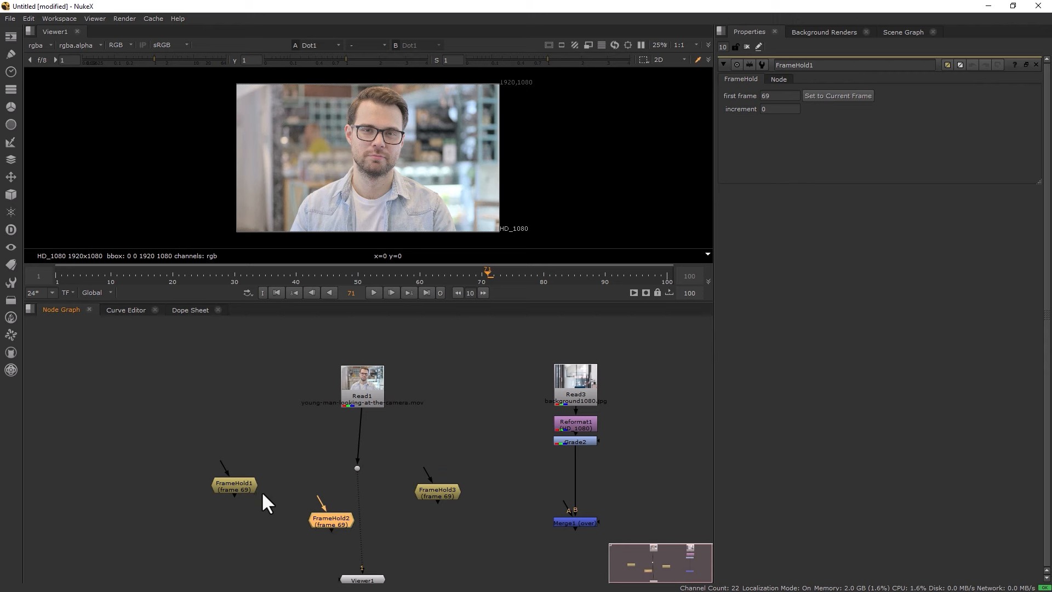
drag(246, 492, 271, 527)
drag(279, 490, 354, 467)
drag(321, 501, 357, 468)
click(429, 494)
drag(400, 516, 420, 515)
drag(335, 521, 340, 517)
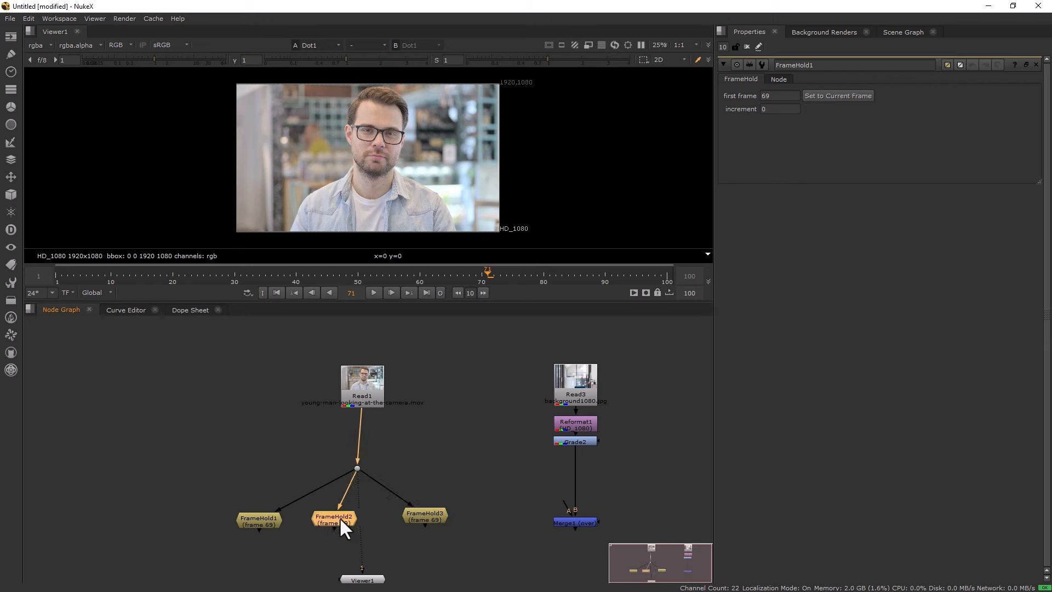
drag(265, 517, 254, 510)
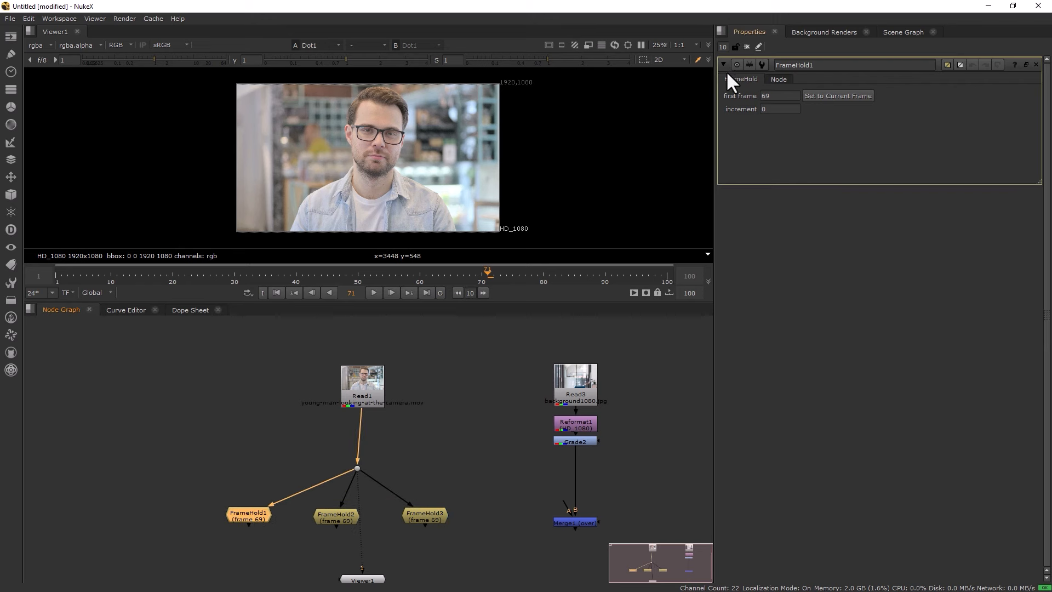
Limit the Properties bin to 2 open panels and adjust the spacing of FrameHold2 and FrameHold3.
drag(727, 48, 701, 44)
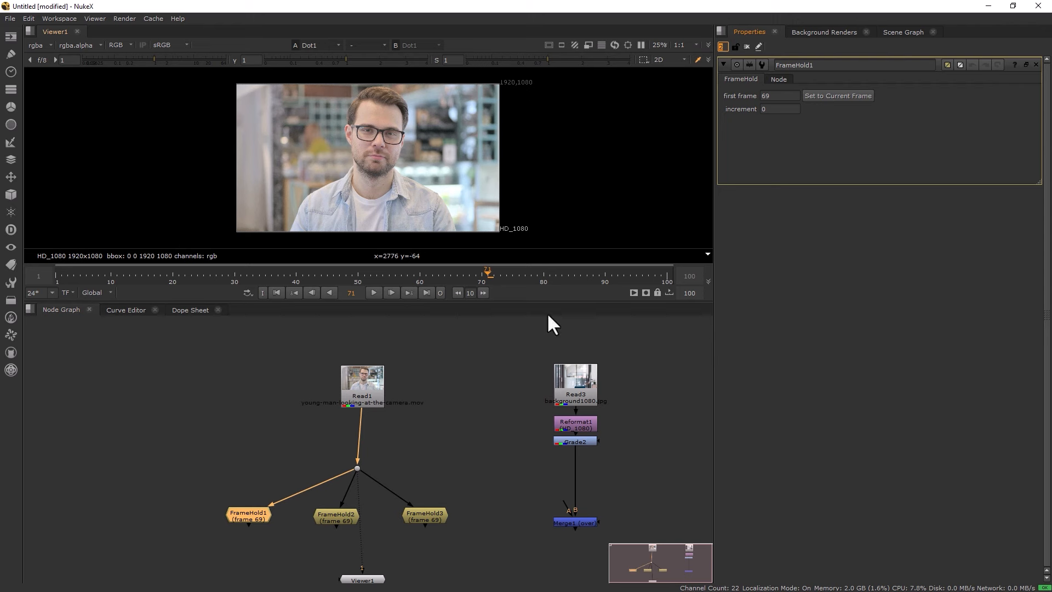
text(2)
click(246, 513)
drag(485, 272, 427, 269)
drag(356, 510, 420, 516)
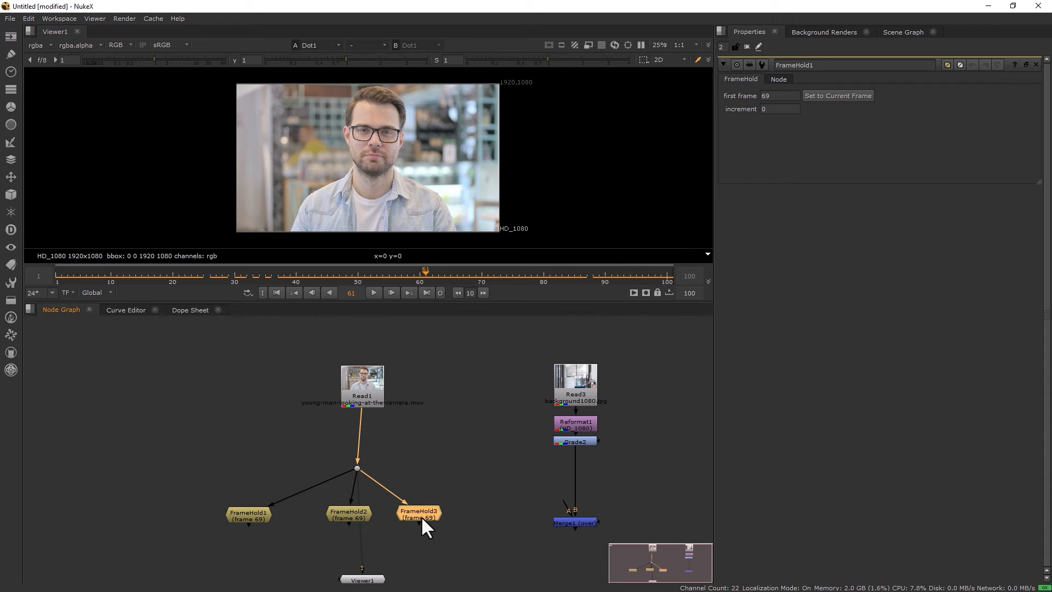
Set FrameHold1's first frame to 1 and move the playhead to the clip's first frame.
click(246, 515)
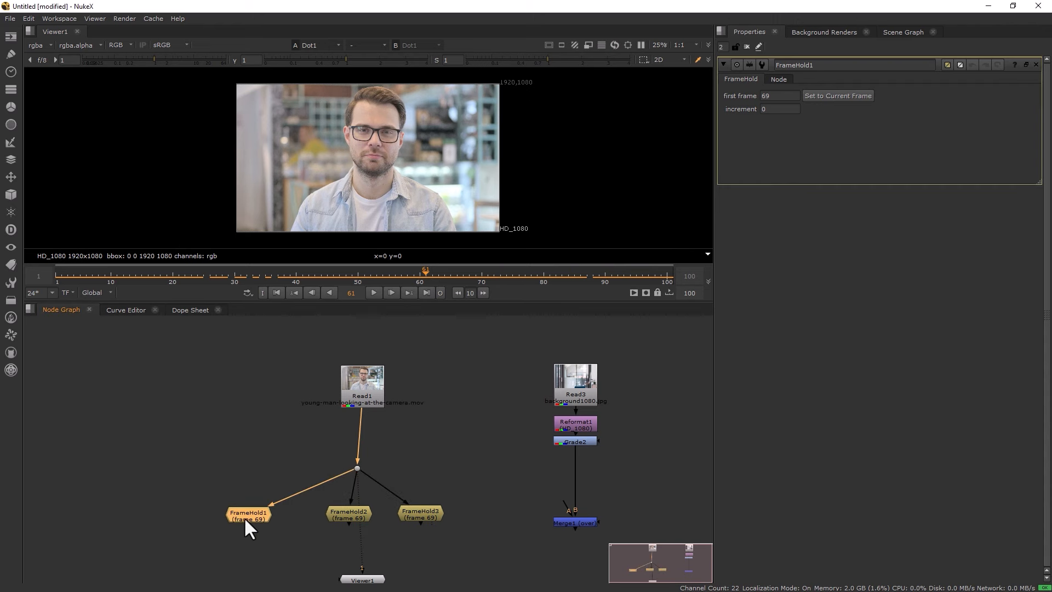
double_click(785, 95)
text(1)
key(Return)
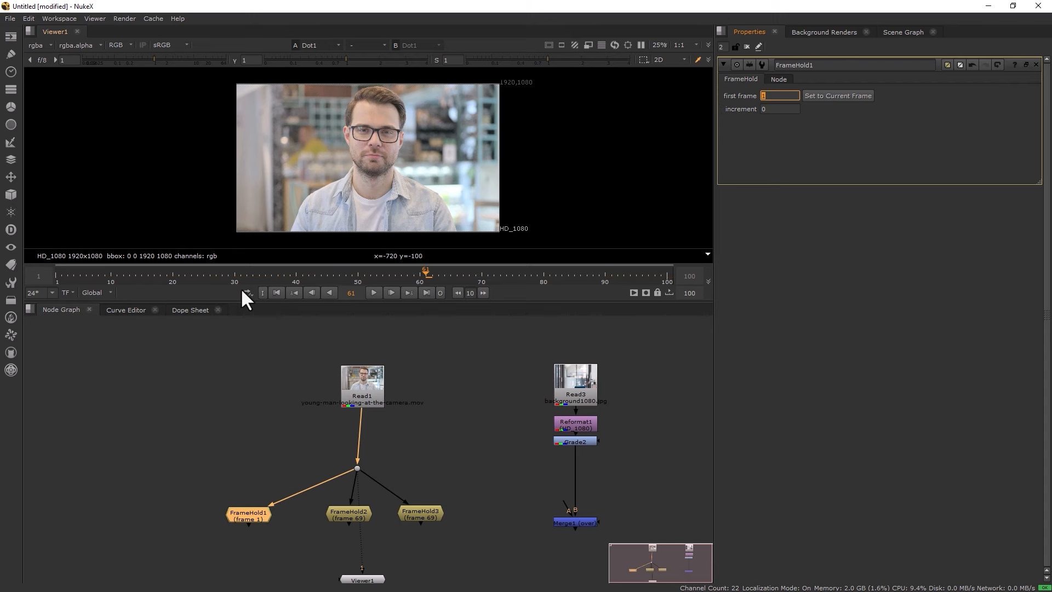
click(275, 292)
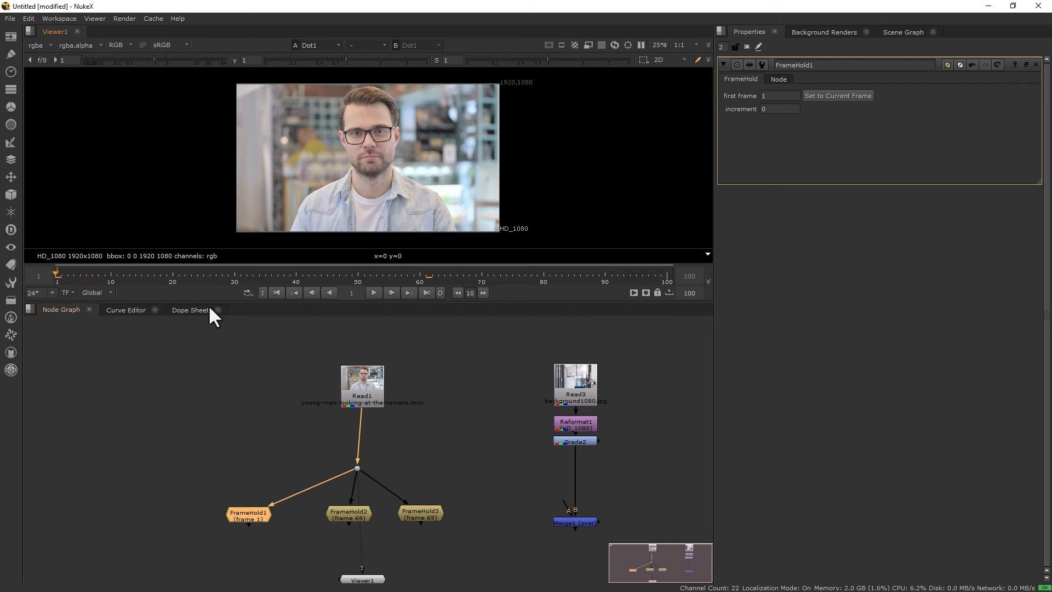
click(814, 94)
Scrub the clip to frame 70 and set FrameHold2's first frame to 70.
click(341, 516)
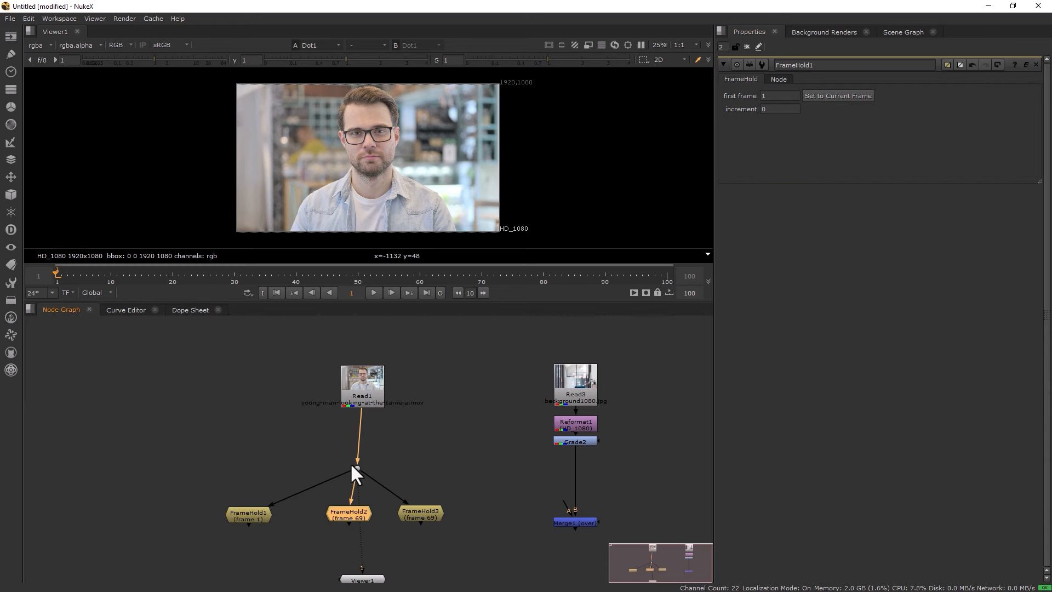
drag(386, 275, 475, 275)
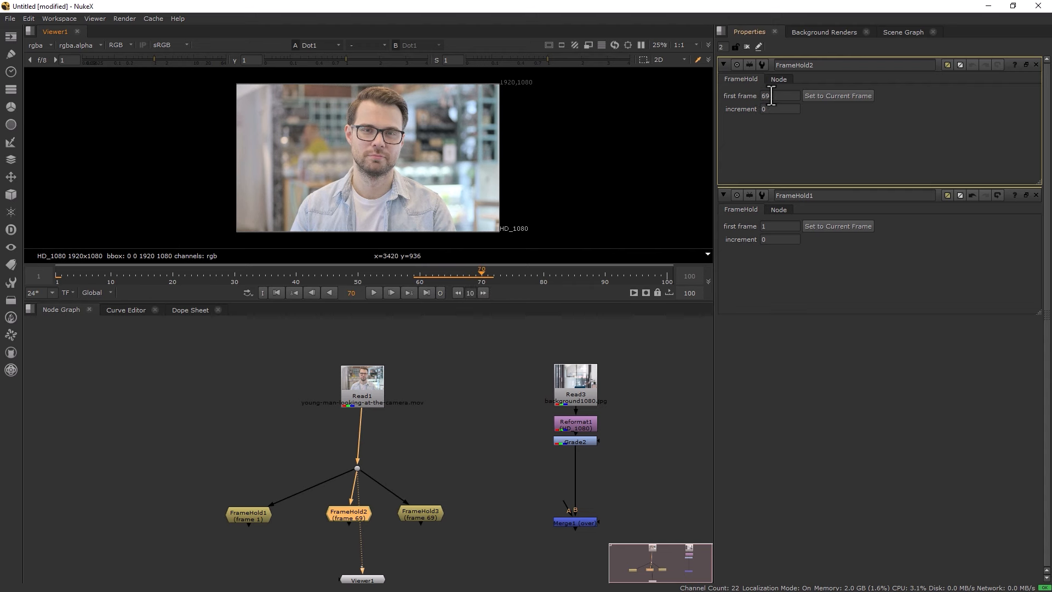
click(771, 96)
click(826, 99)
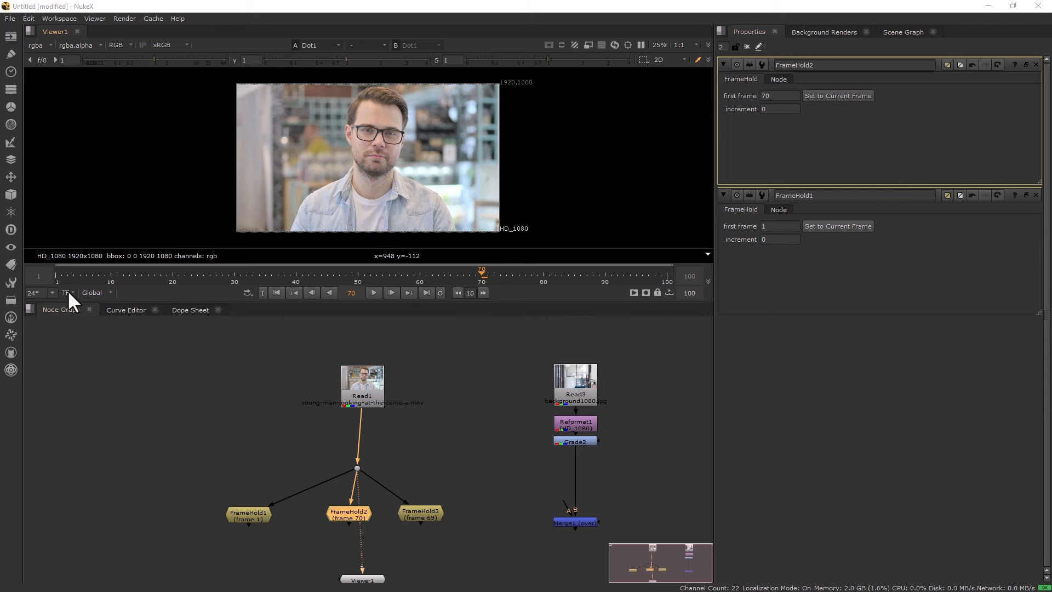
Switch the timeline's frame range to Input and move the playhead to frame 169.
click(101, 291)
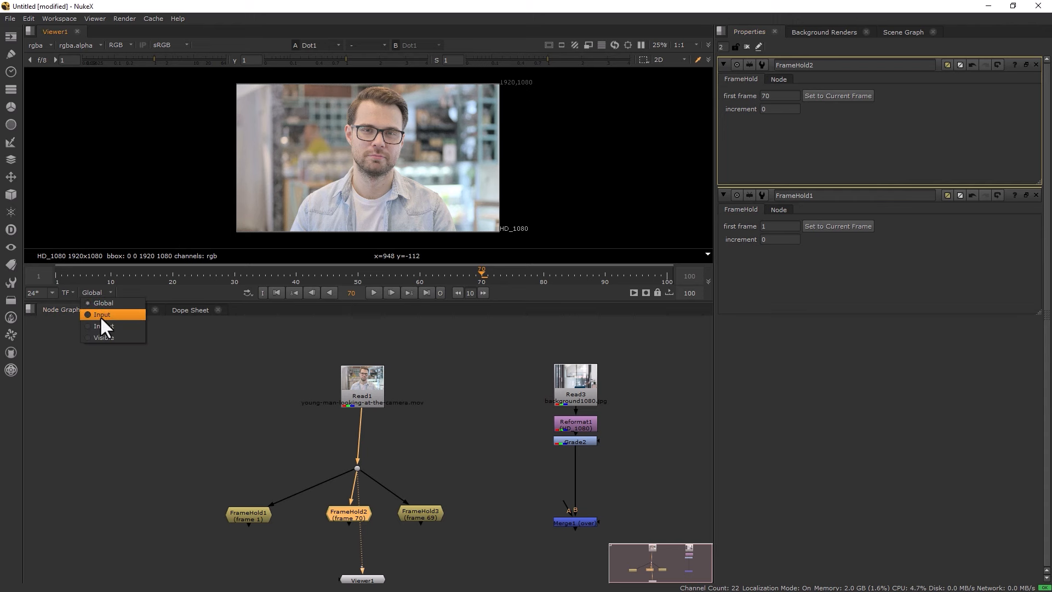
click(99, 315)
drag(567, 275, 630, 275)
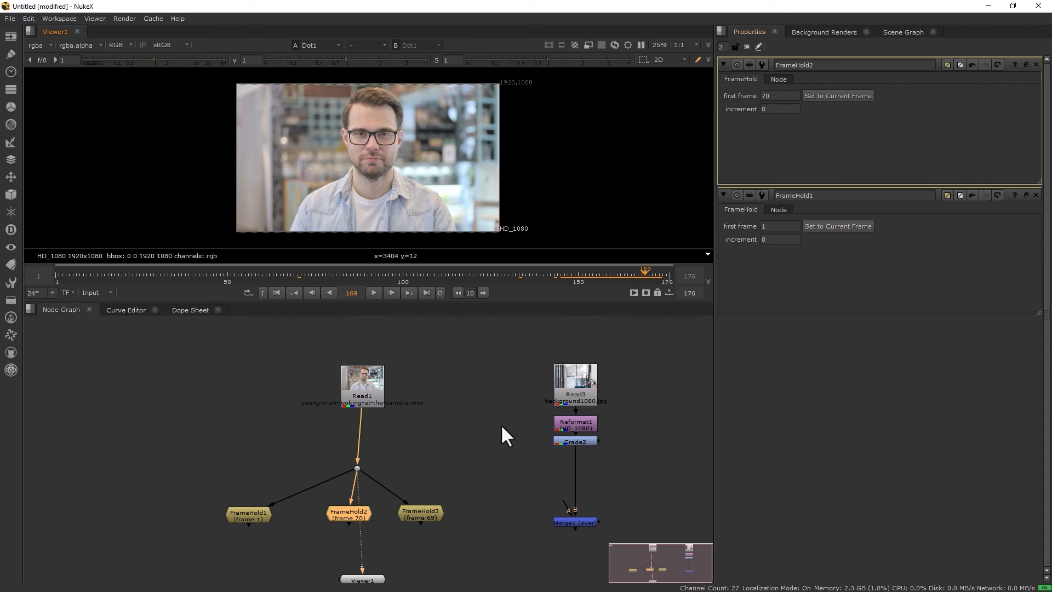
Set FrameHold3's first frame to the current frame 169 and check the settings of all three FrameHold nodes.
click(414, 514)
double_click(413, 512)
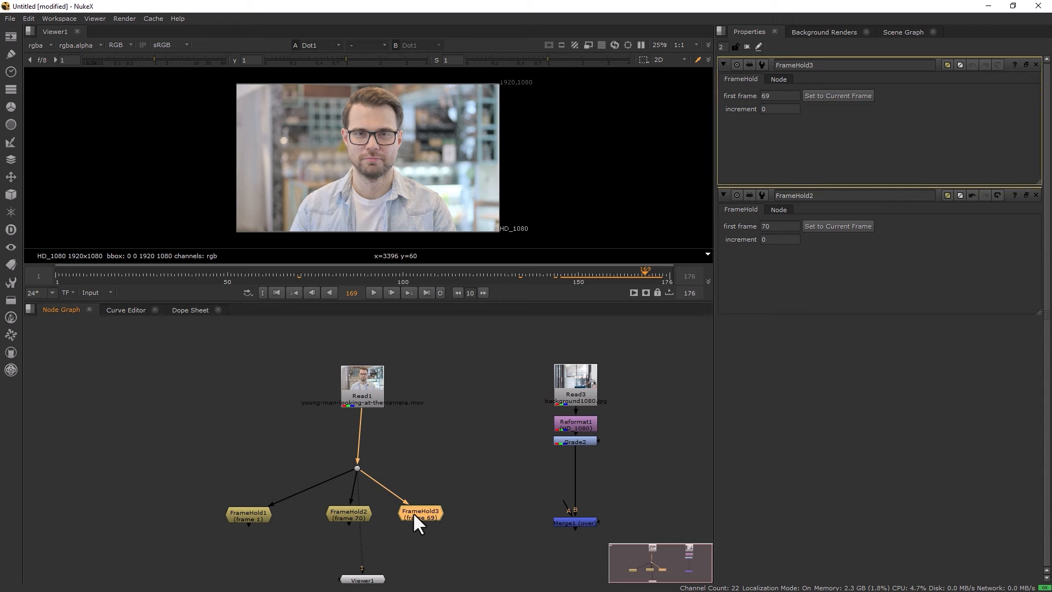
click(815, 96)
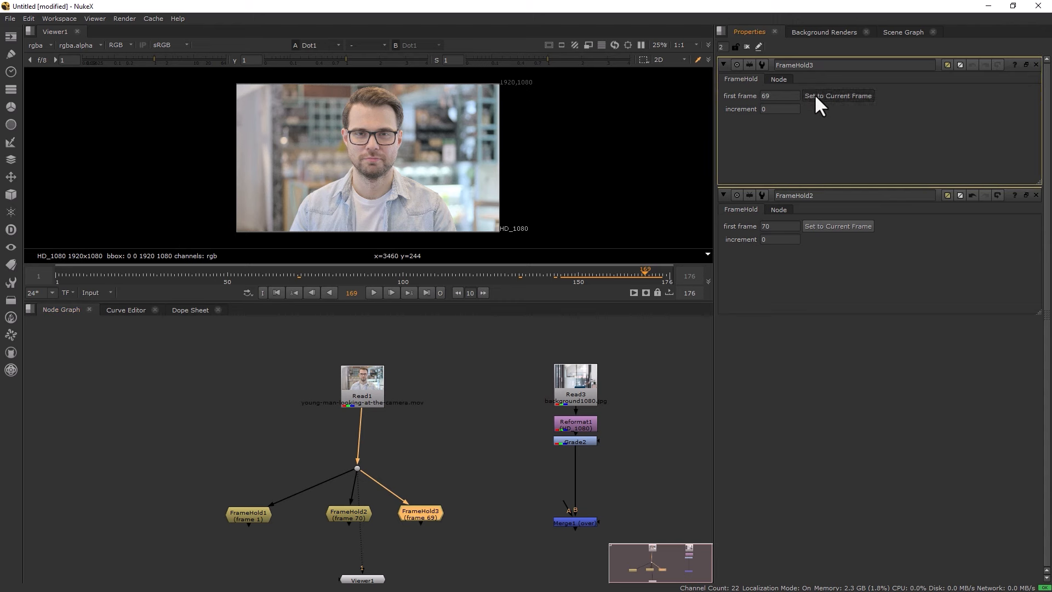
double_click(248, 515)
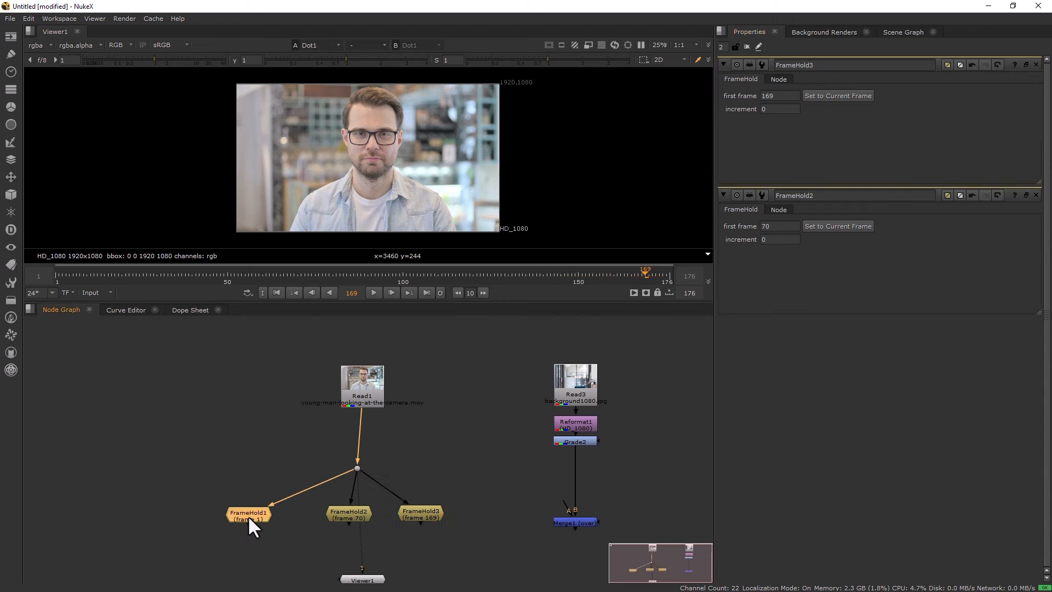
double_click(348, 516)
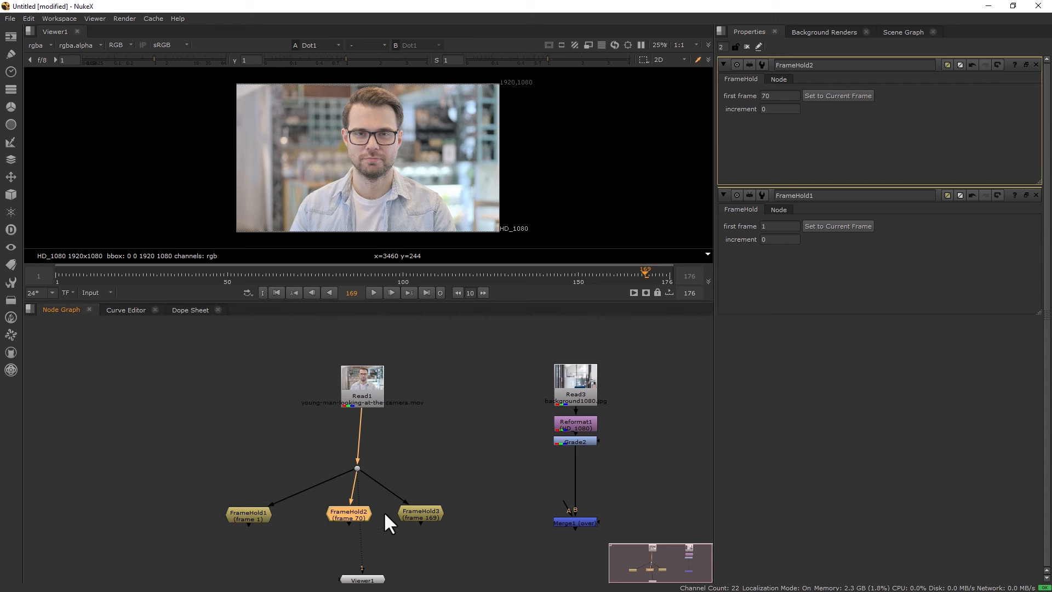
click(431, 513)
key(Return)
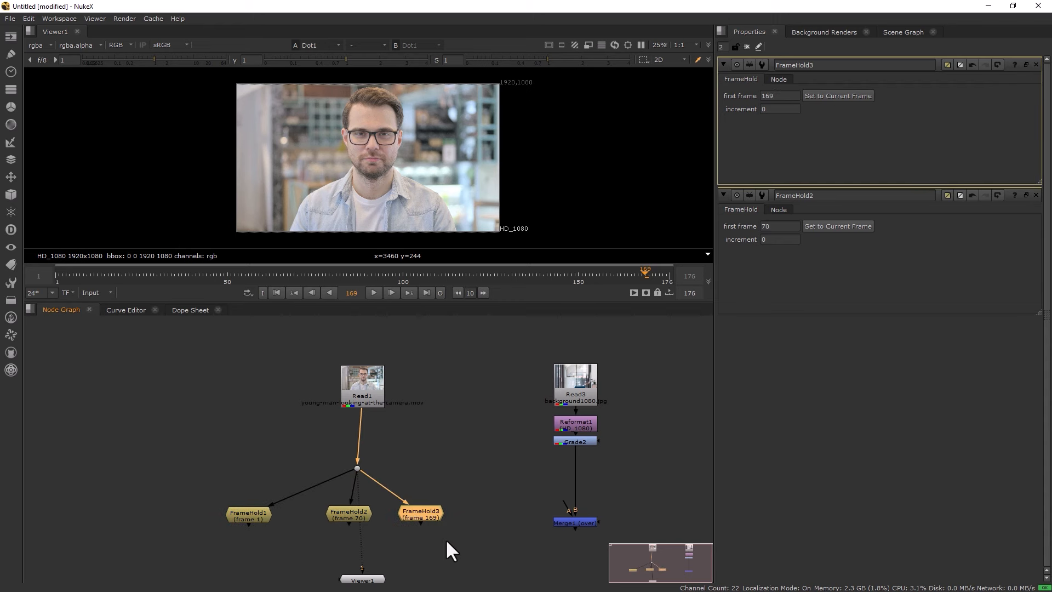
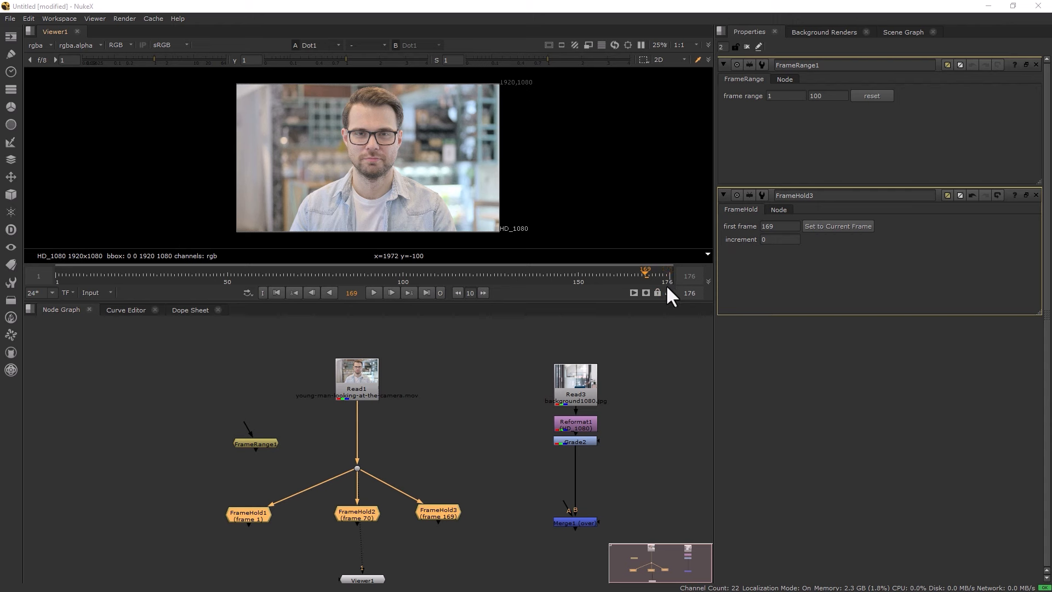
Insert FrameRange1 between Read1 and the Dot and set the end of its frame range to 1.
drag(263, 446, 359, 423)
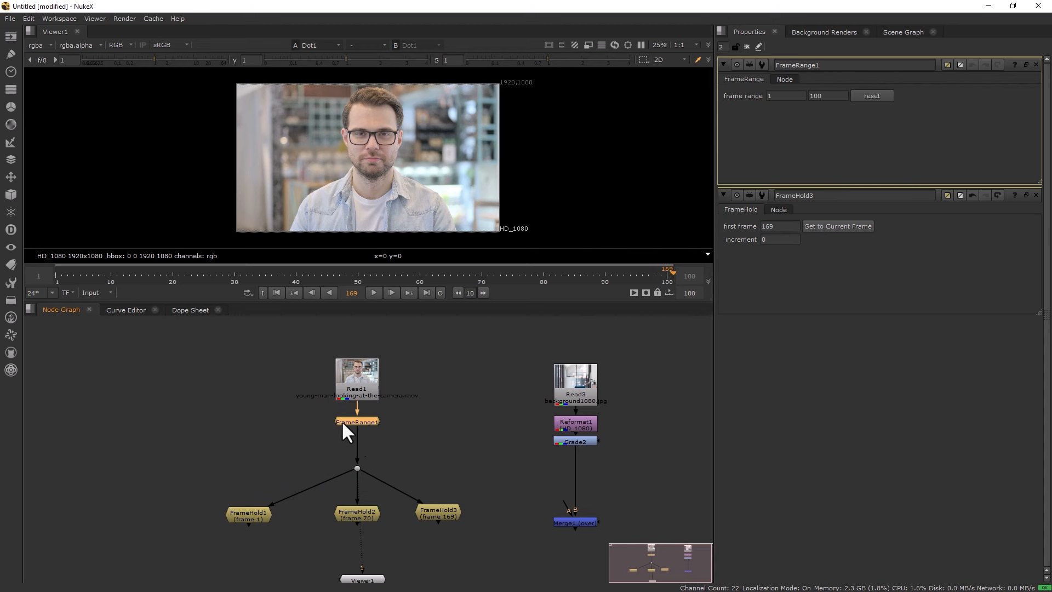
double_click(820, 97)
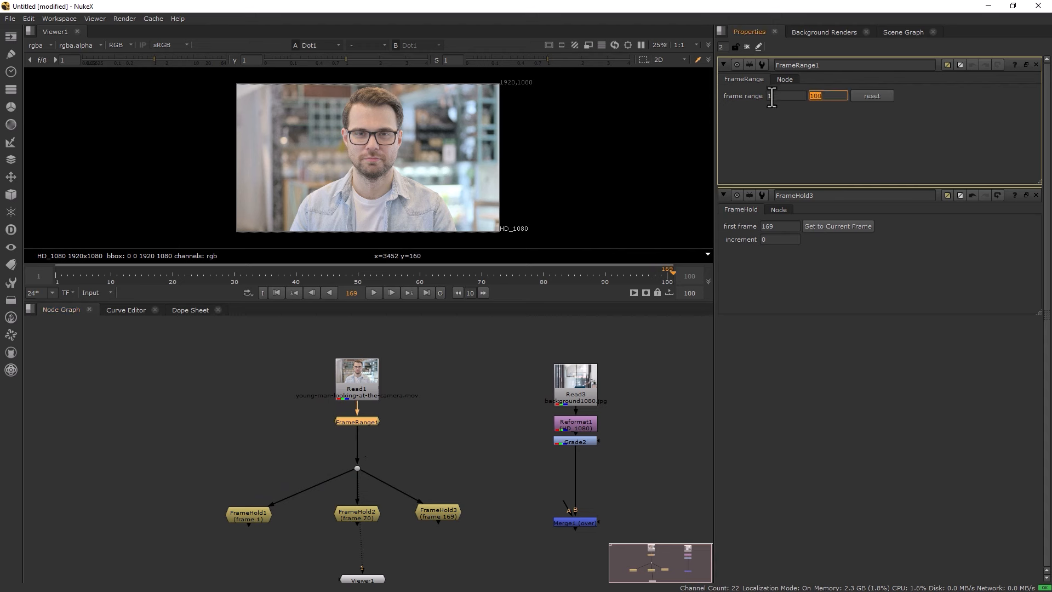
text(1)
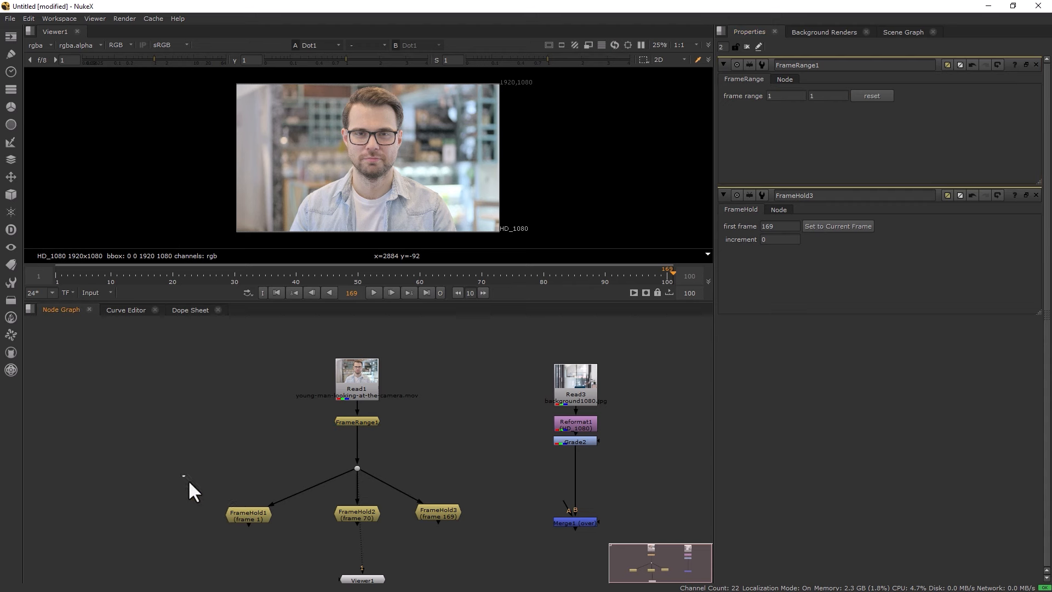
drag(183, 475, 282, 562)
drag(319, 497, 398, 546)
drag(413, 472, 489, 544)
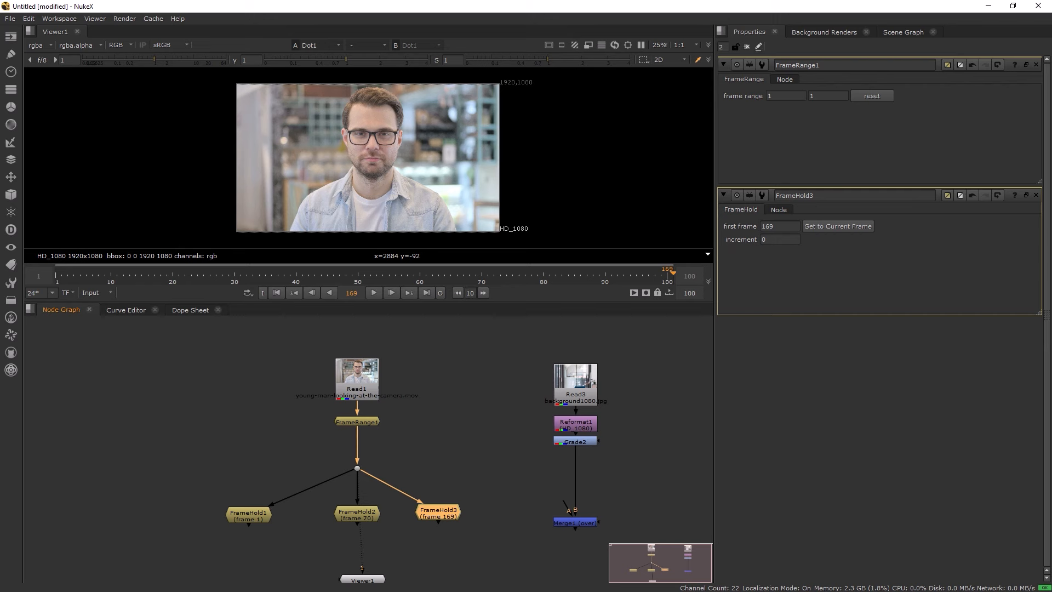
Move Viewer1 farther down to free up space beneath the FrameHold nodes.
scroll(122, 528, down, 4)
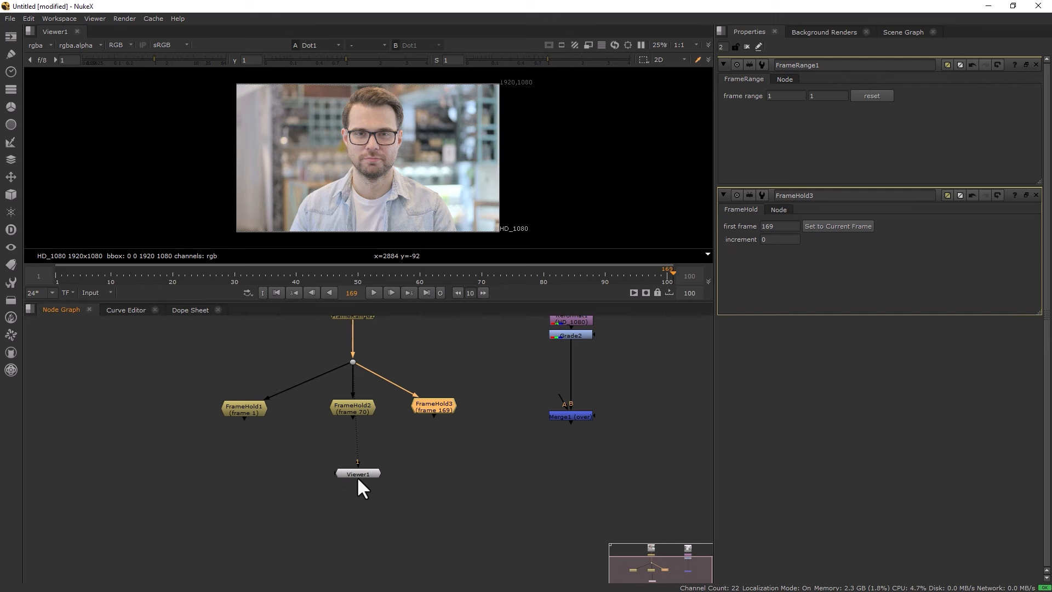
drag(357, 476, 357, 584)
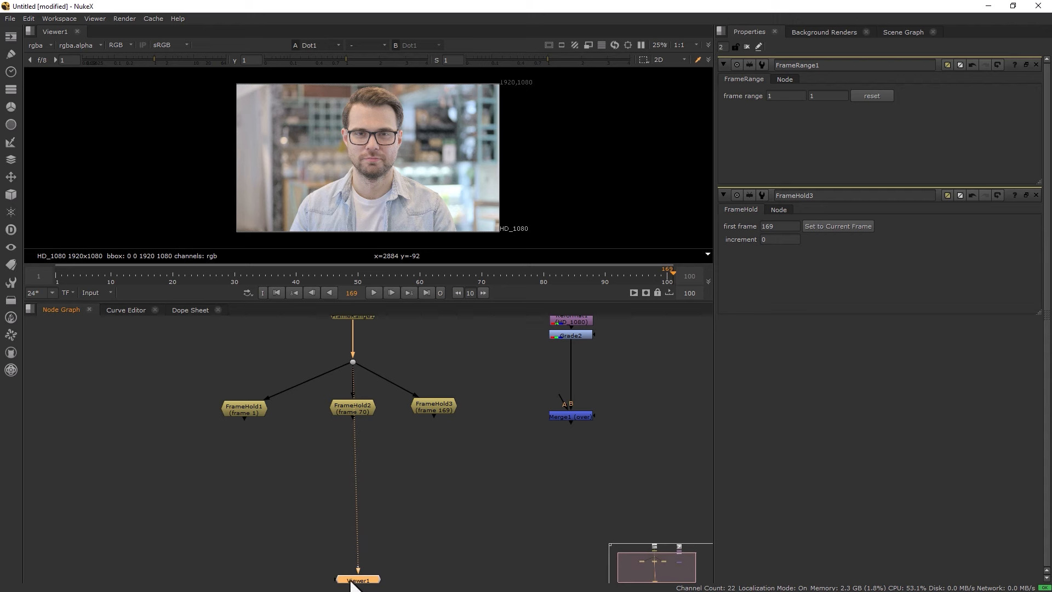
middle_drag(263, 498, 308, 541)
scroll(302, 531, up, 2)
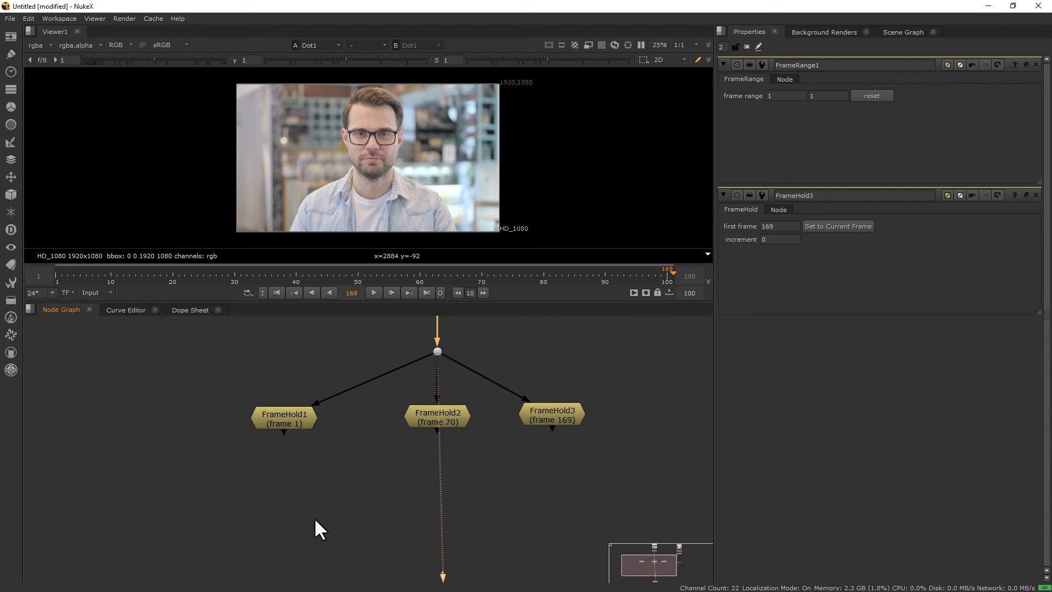
Add a Roto node below FrameHold1 with its bg input connected to it, and shift FrameHold3 outward for even spacing.
click(290, 515)
key(o)
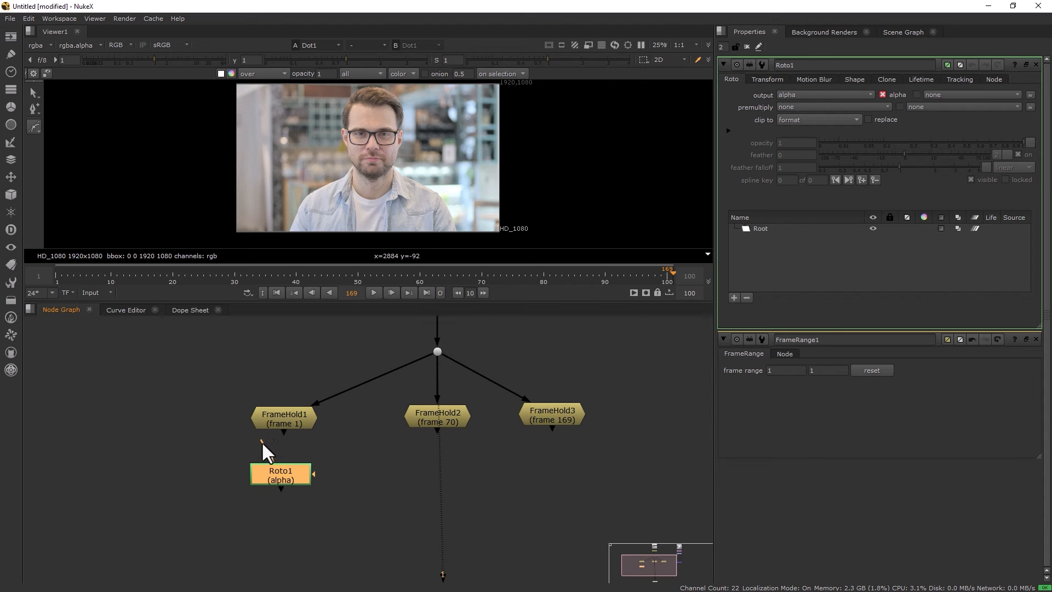
drag(281, 426, 283, 419)
drag(301, 478, 294, 476)
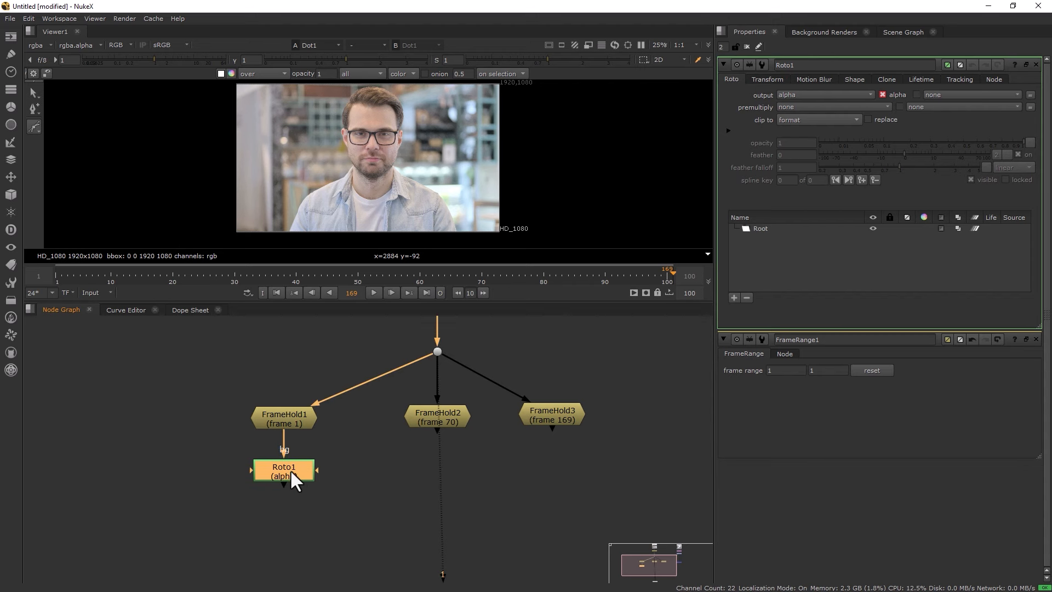
drag(563, 418, 591, 422)
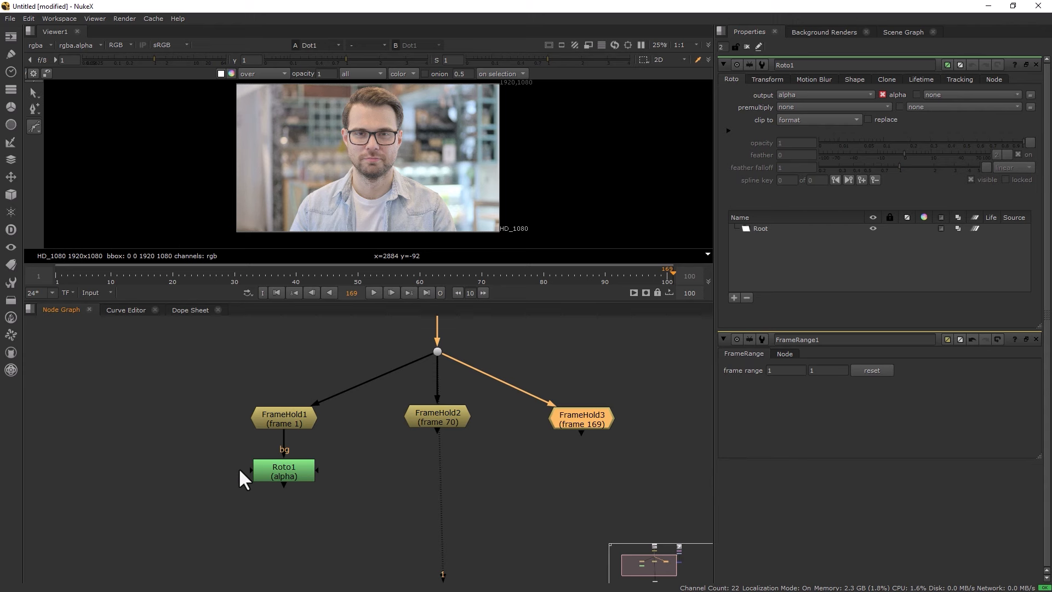
Select Roto1 and enlarge the Viewer pane at the expense of the node graph, framing the man's sleeve.
click(277, 477)
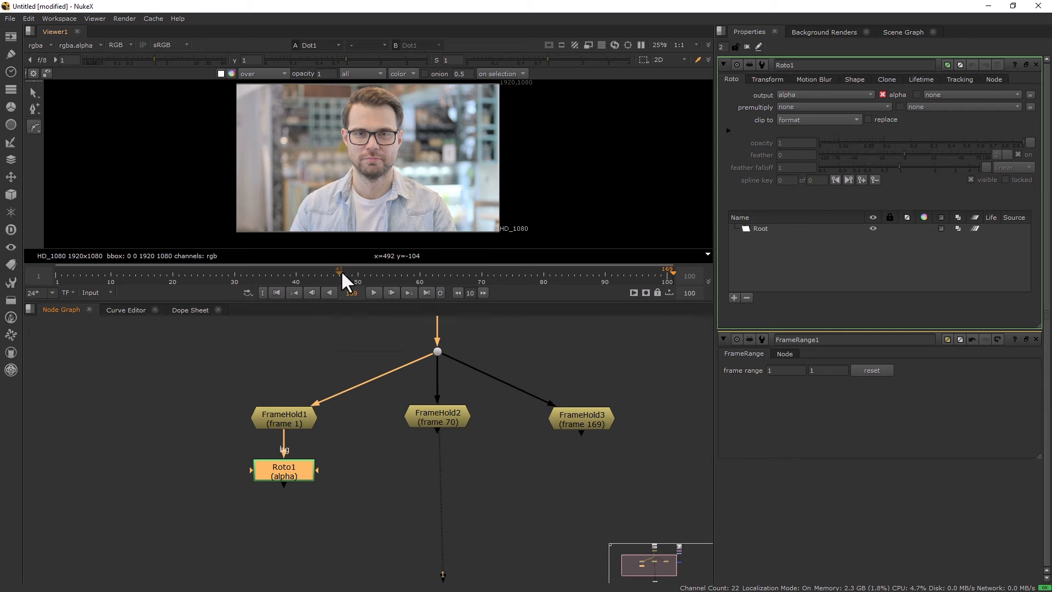
drag(357, 301, 360, 474)
scroll(209, 380, up, 2)
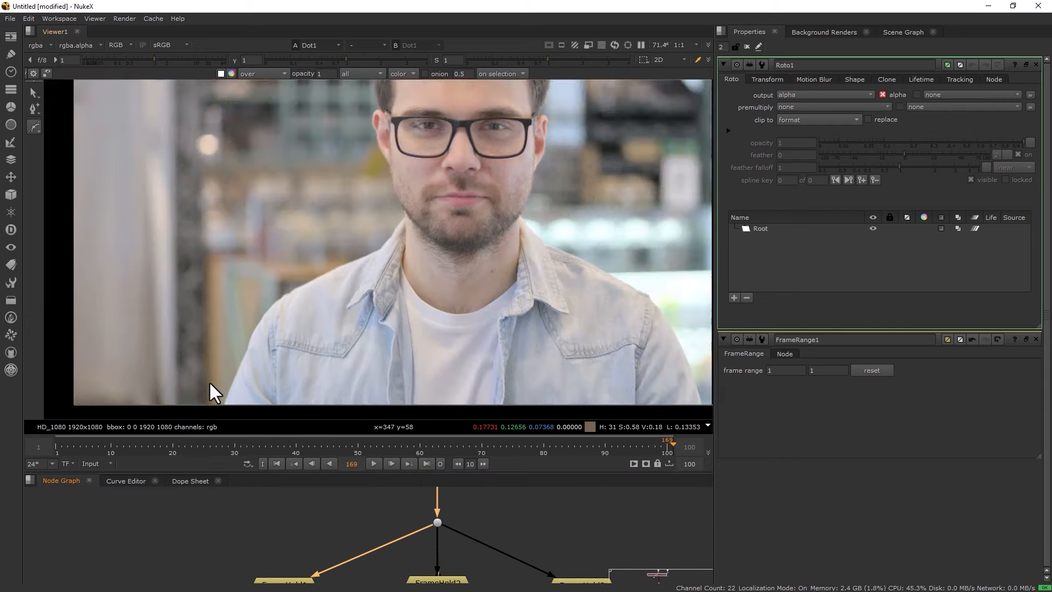
scroll(208, 381, up, 2)
middle_drag(208, 381, 217, 340)
scroll(195, 334, down, 1)
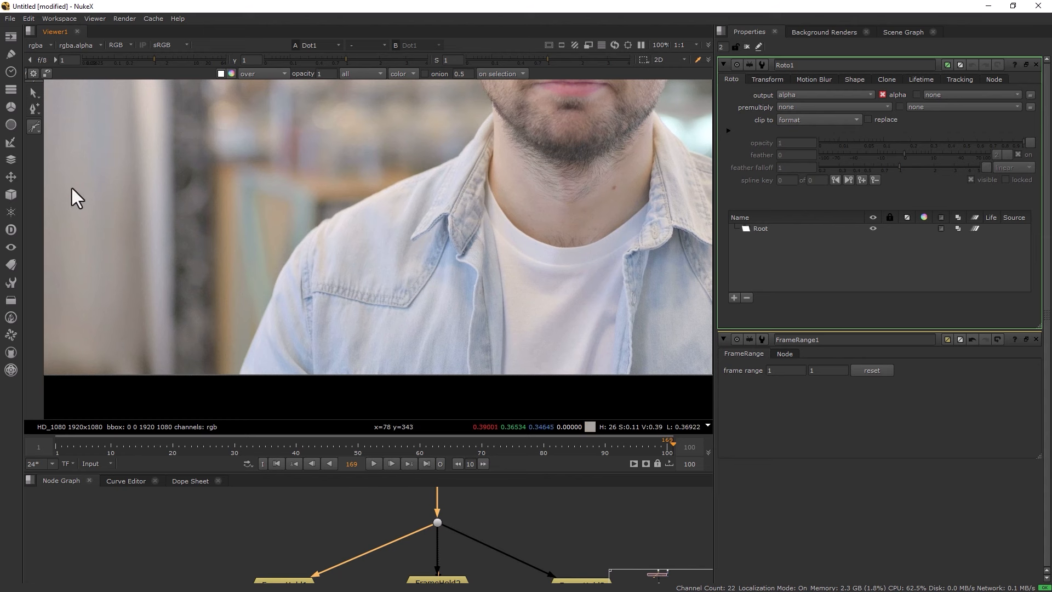
Start a Bezier shape at the image's lower edge and place points up the outer edge of the man's sleeve.
click(236, 371)
click(254, 339)
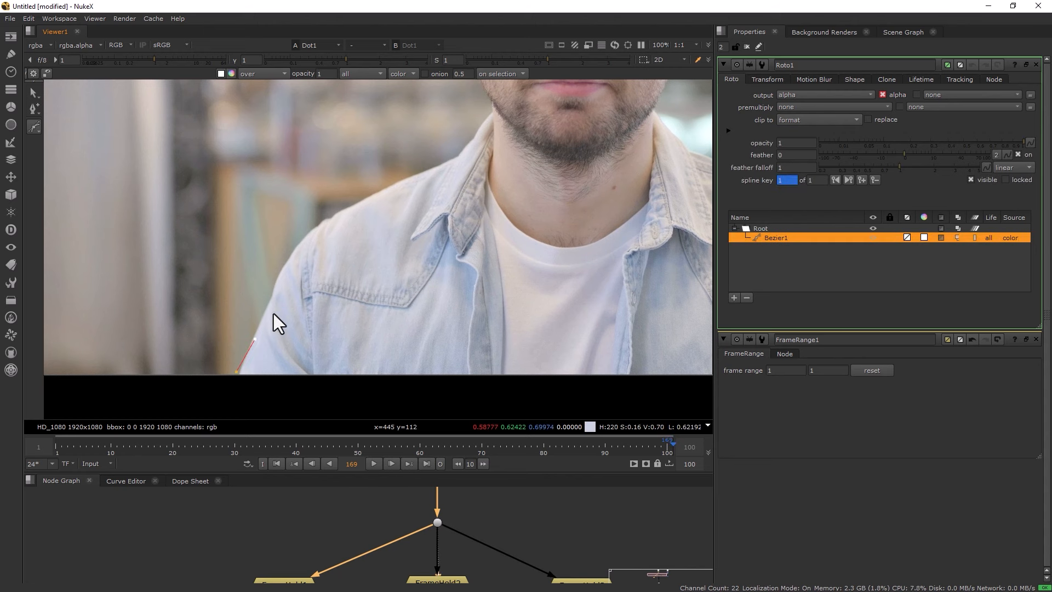
click(298, 295)
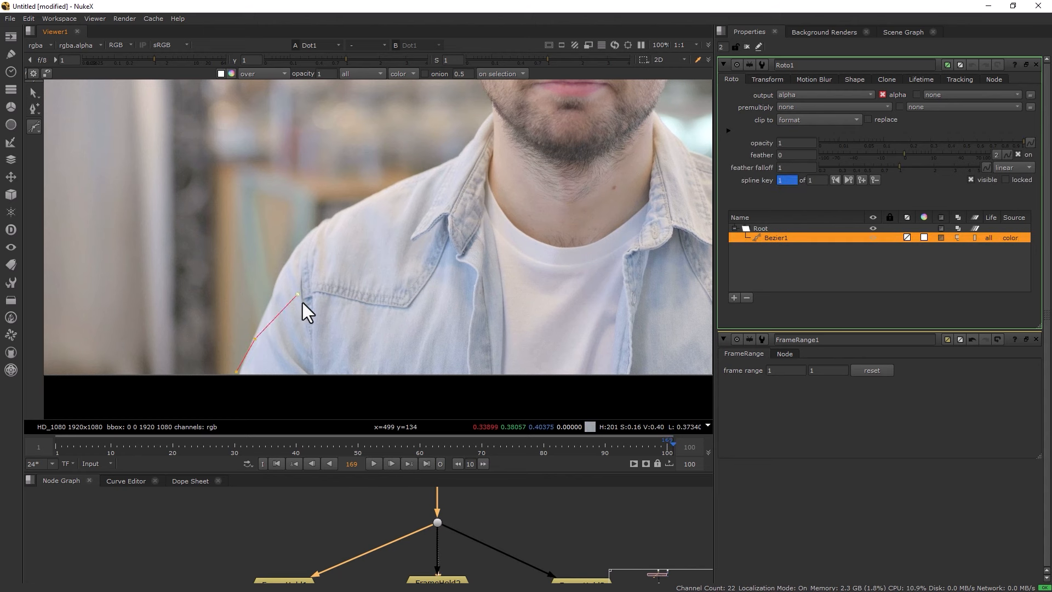
key(ctrl+z)
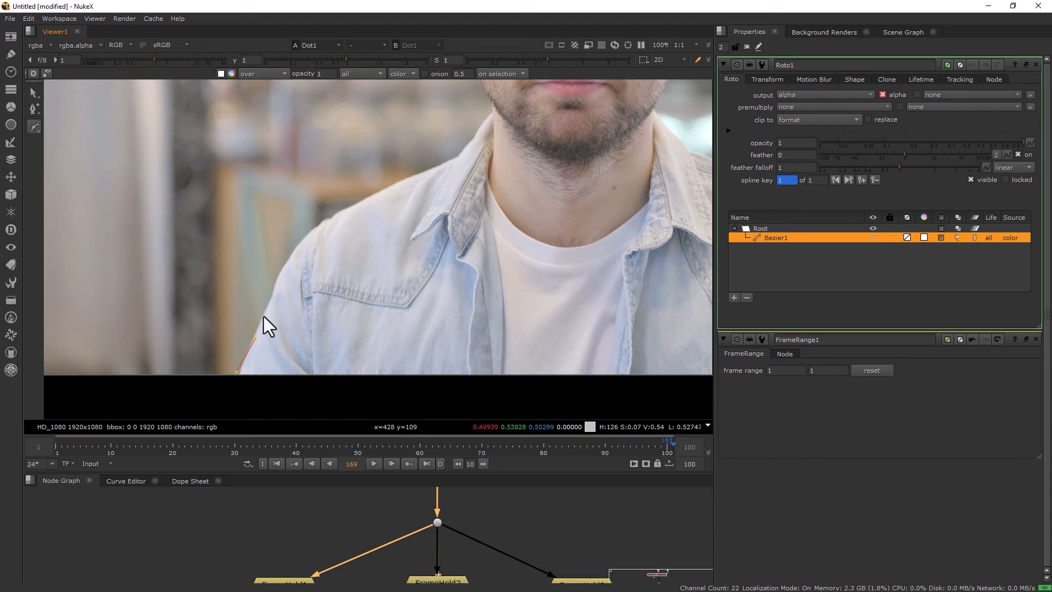
click(264, 315)
click(278, 279)
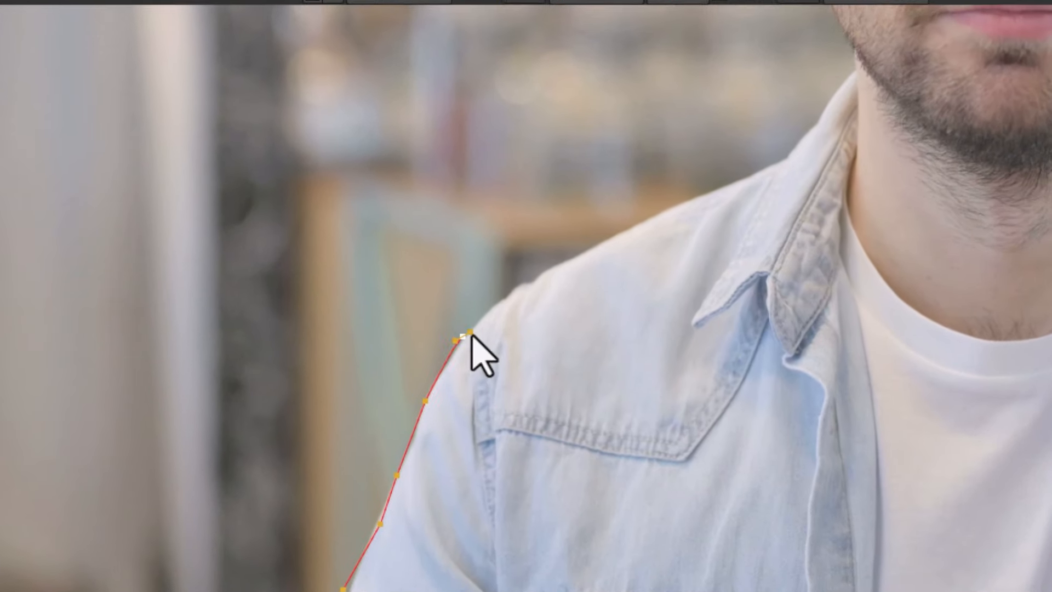
Continue the Bezier over the shoulder with a curved point and three corner points, one inside the shirt, and close the shape.
drag(296, 247, 311, 236)
mouse_move(504, 323)
mouse_down()
mouse_move(497, 299)
mouse_move(517, 330)
mouse_move(485, 283)
mouse_move(511, 336)
mouse_up()
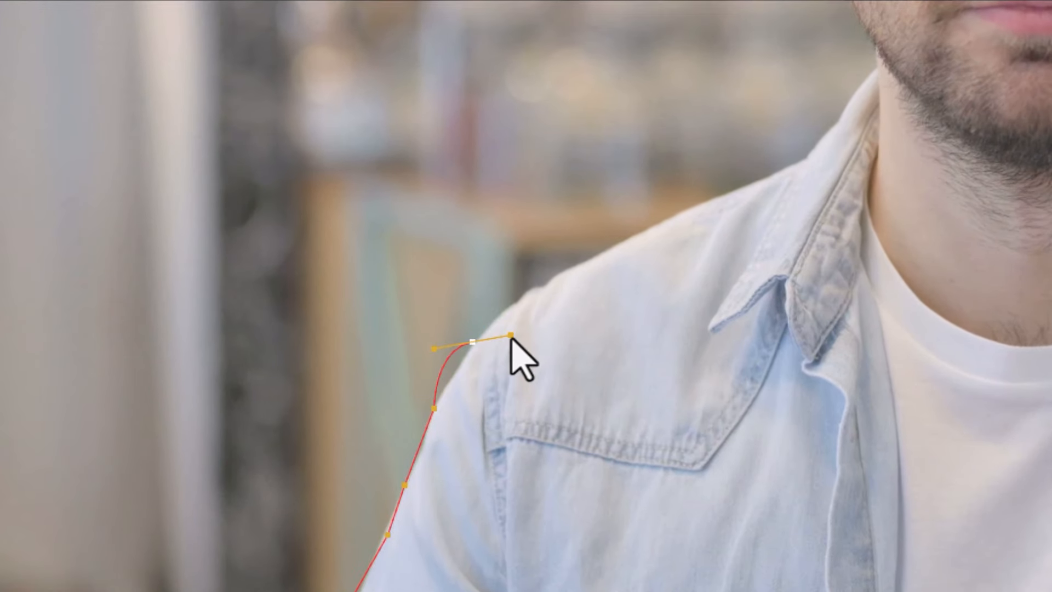
click(518, 300)
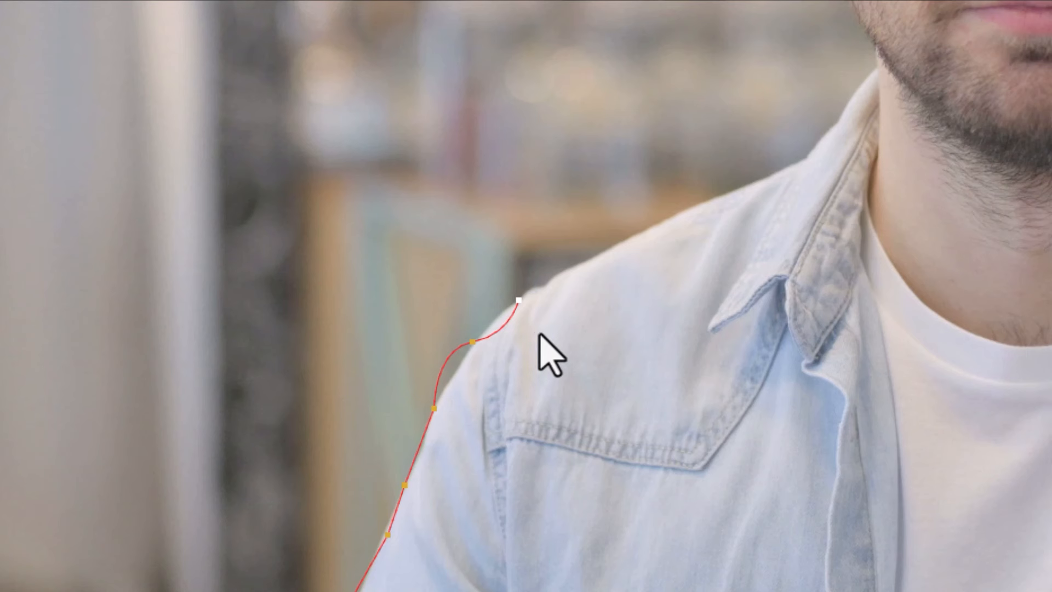
click(552, 321)
click(559, 277)
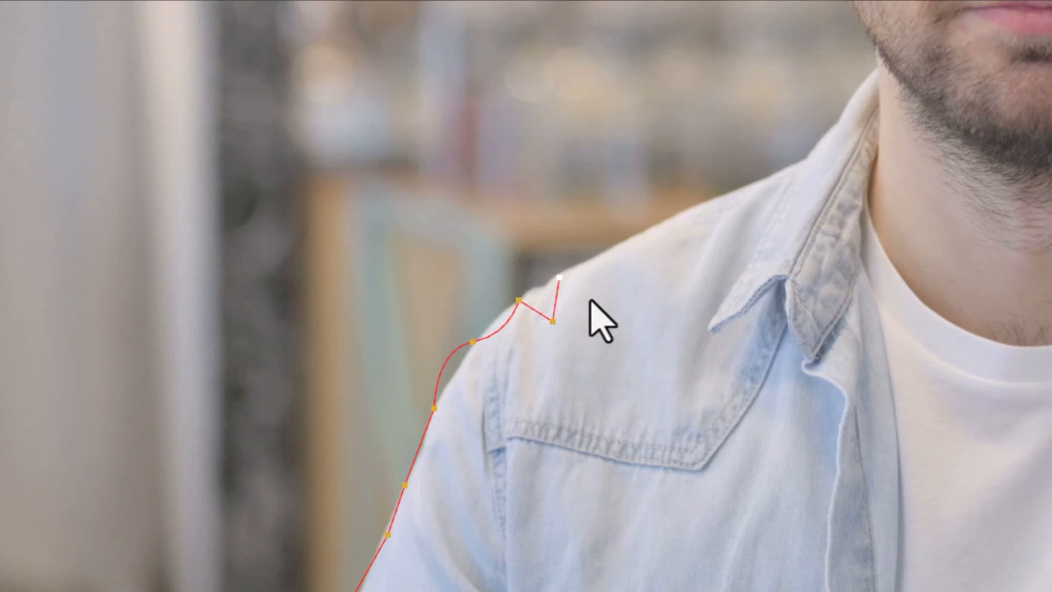
right_click(553, 316)
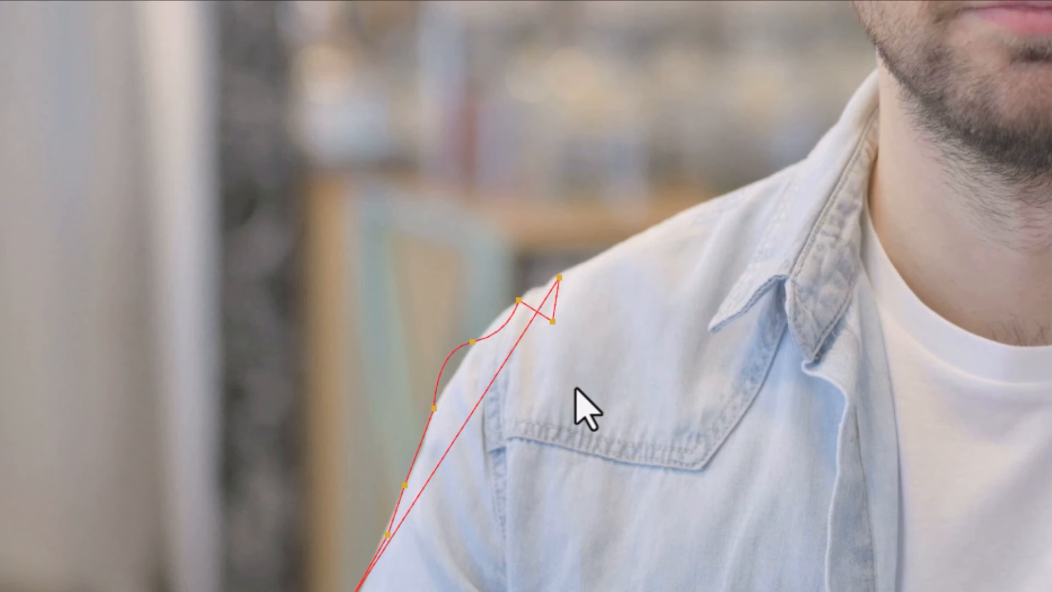
Smooth the Bezier's corner point that lies inside the shirt below the shoulder edge.
click(552, 321)
key(shift+s)
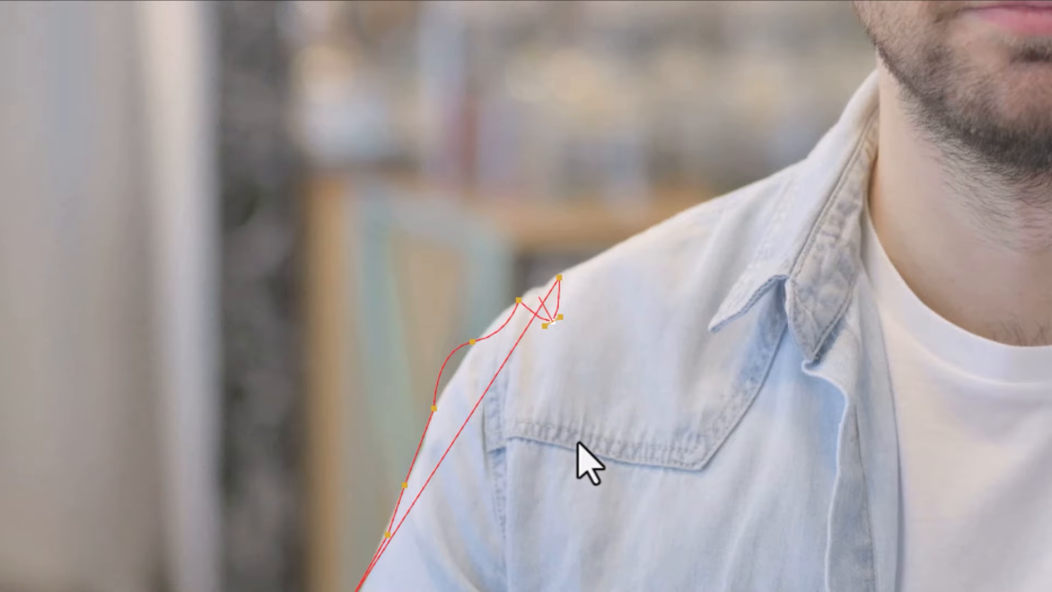
scroll(556, 348, up, 6)
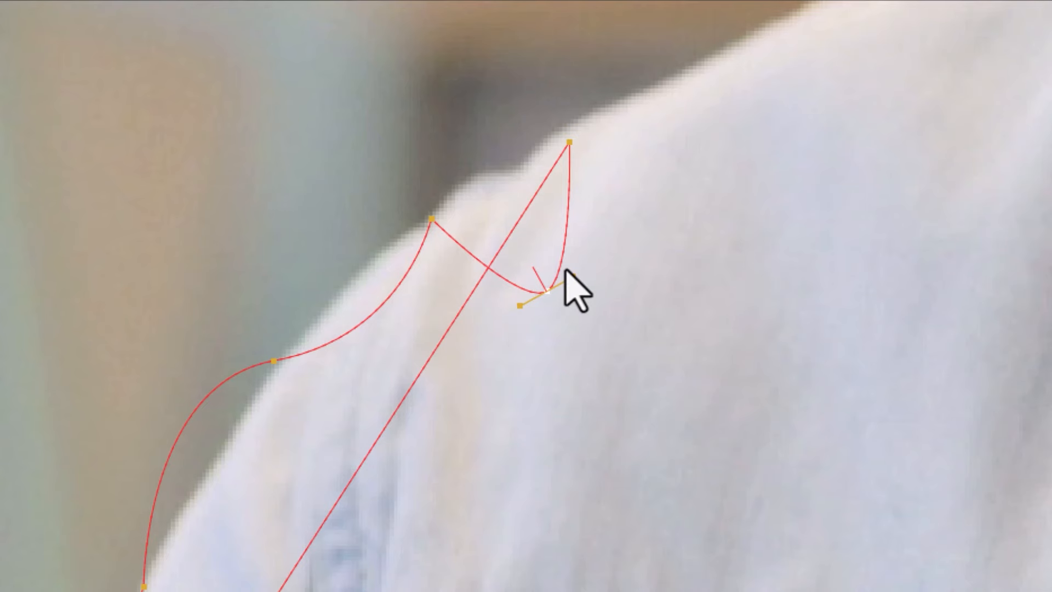
click(586, 343)
Smooth the Bezier's two remaining corner points on the upper shoulder edge.
click(543, 292)
click(569, 142)
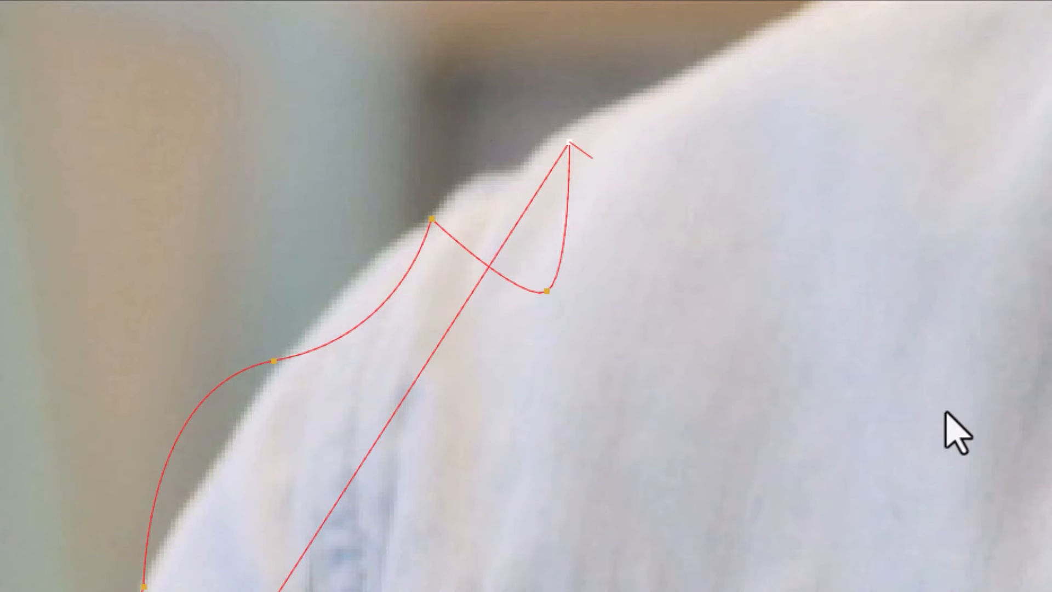
click(546, 290)
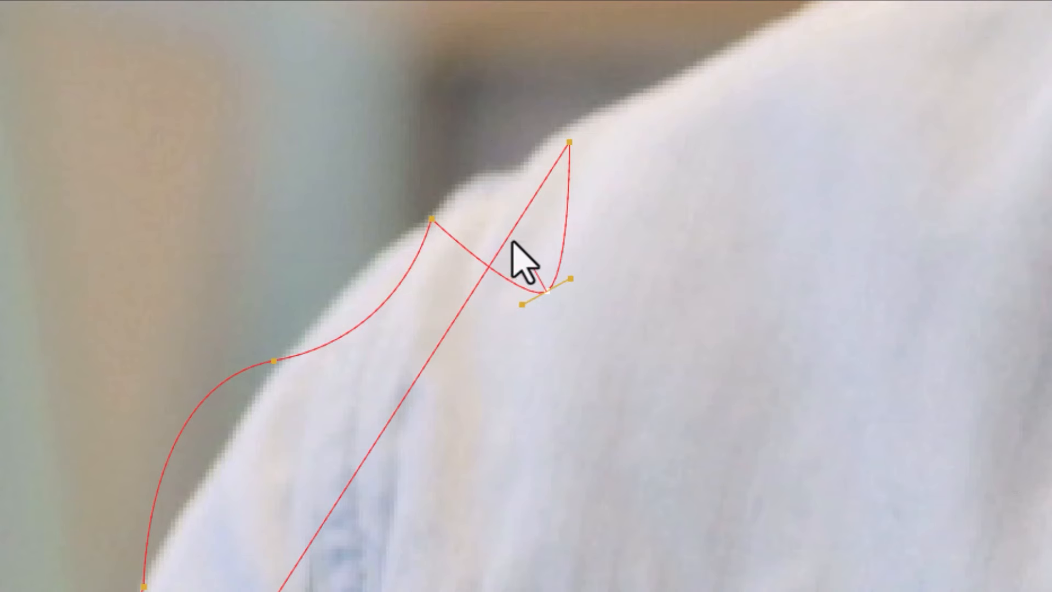
click(569, 142)
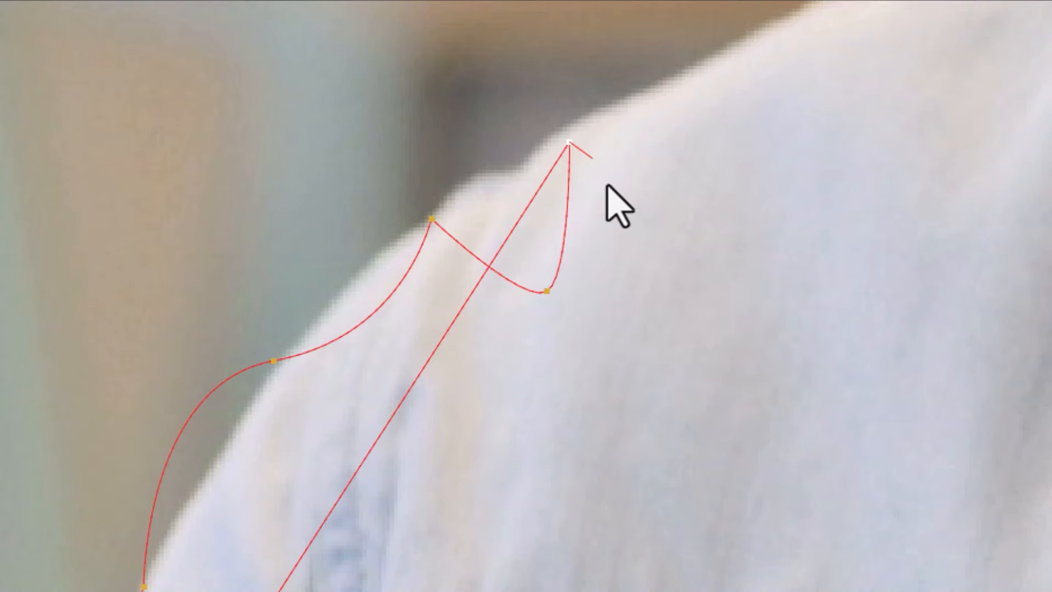
click(432, 218)
key(shift+s)
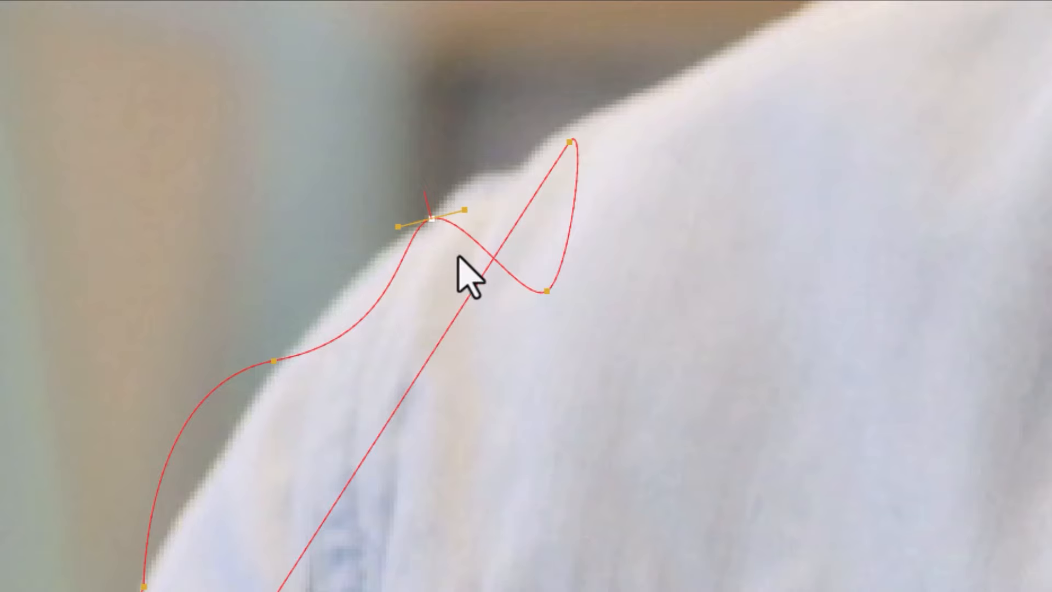
Smooth the Bezier's point on the outer sleeve edge below the shoulder.
click(274, 360)
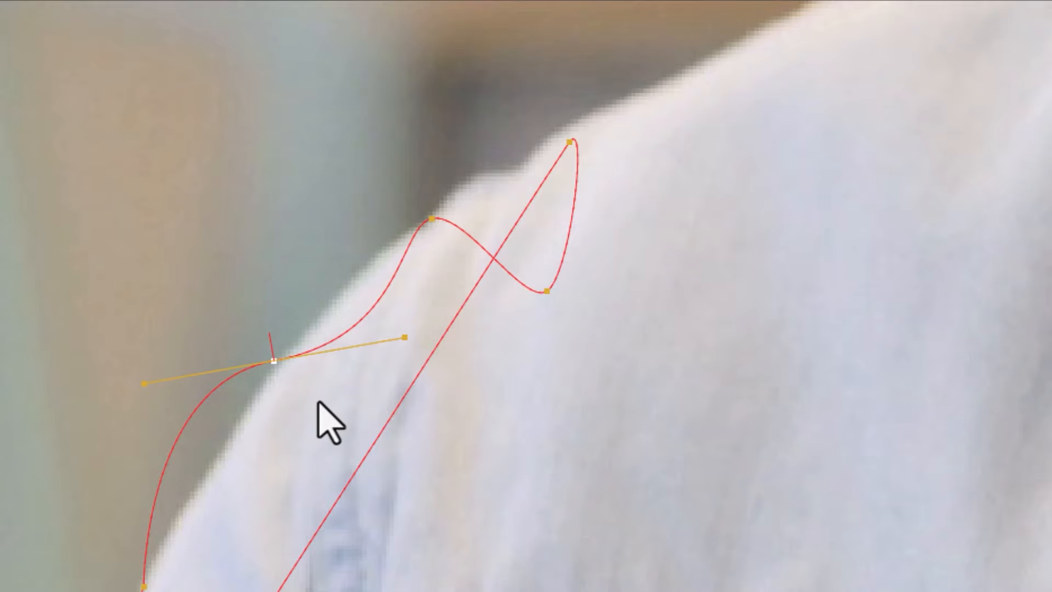
key(z)
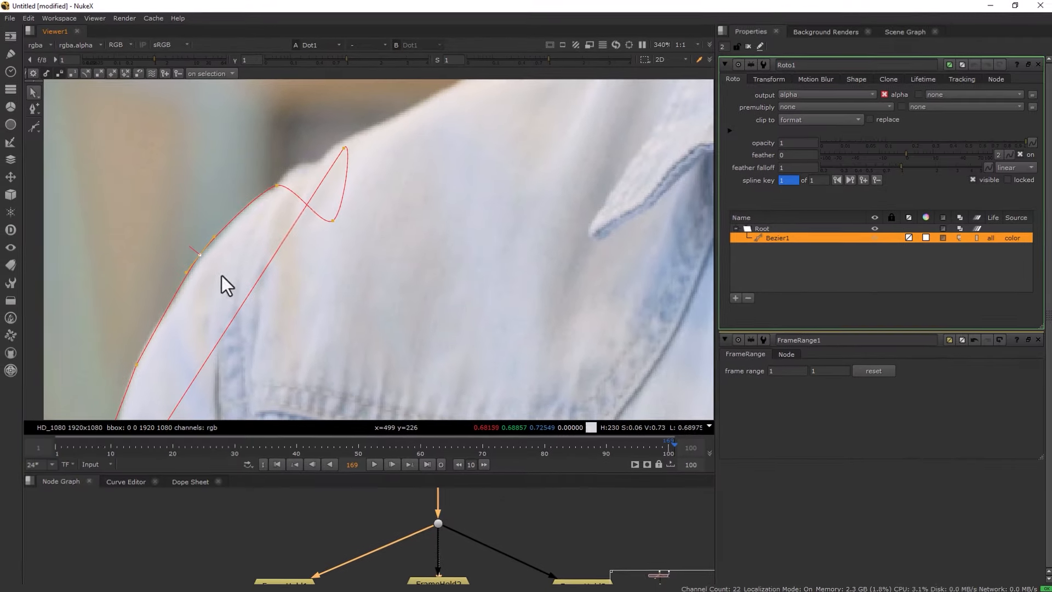
click(497, 548)
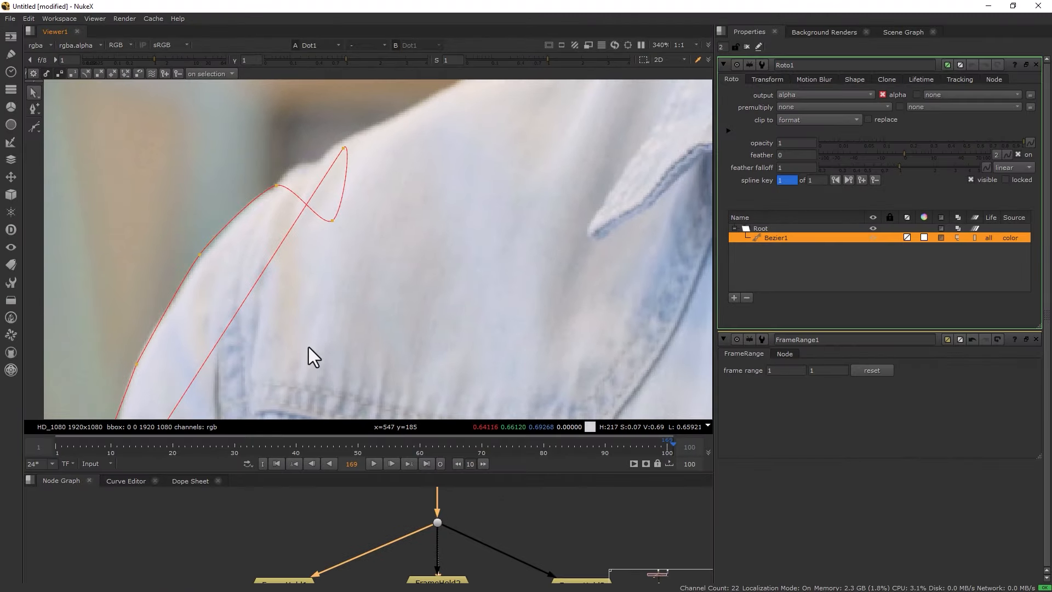
Delete the Bezier1 shape from the Roto1 node.
scroll(285, 329, down, 6)
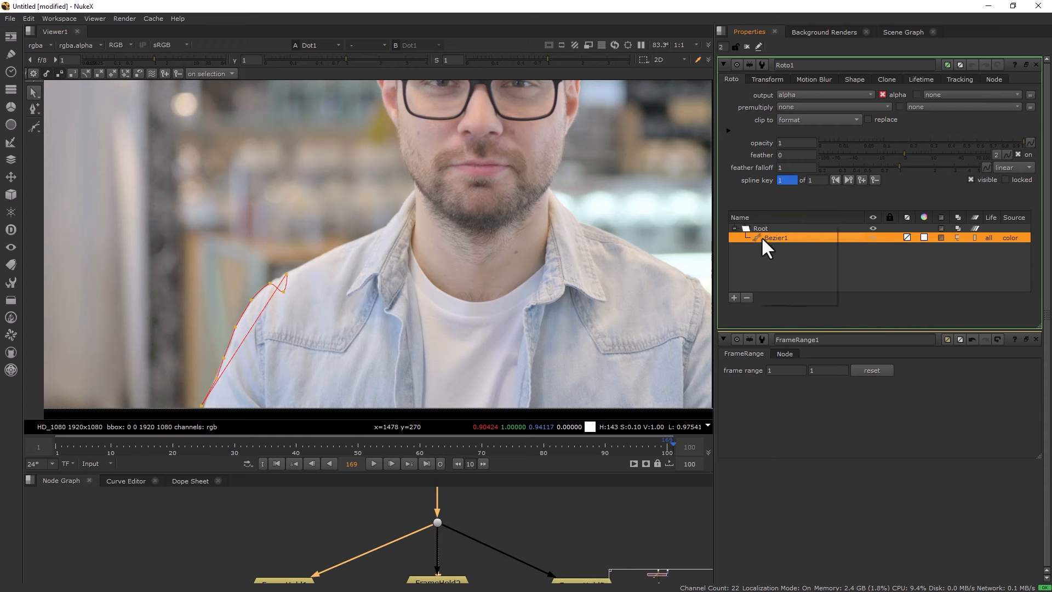
right_click(761, 235)
click(773, 244)
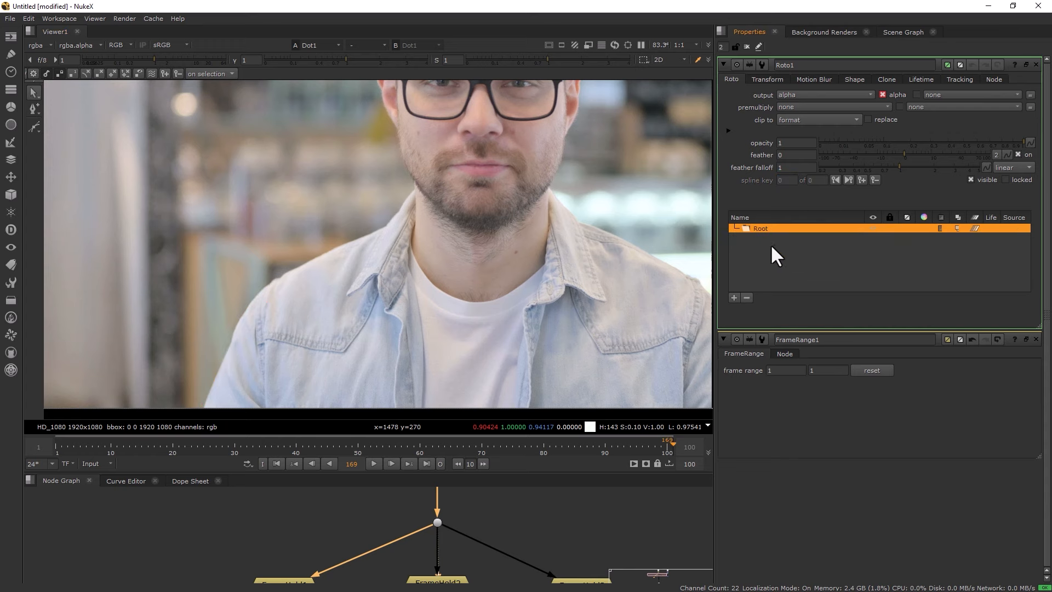
Display the FrameHold1 node and the Roto1 node below it in the viewer.
middle_drag(259, 348, 327, 307)
scroll(312, 308, up, 3)
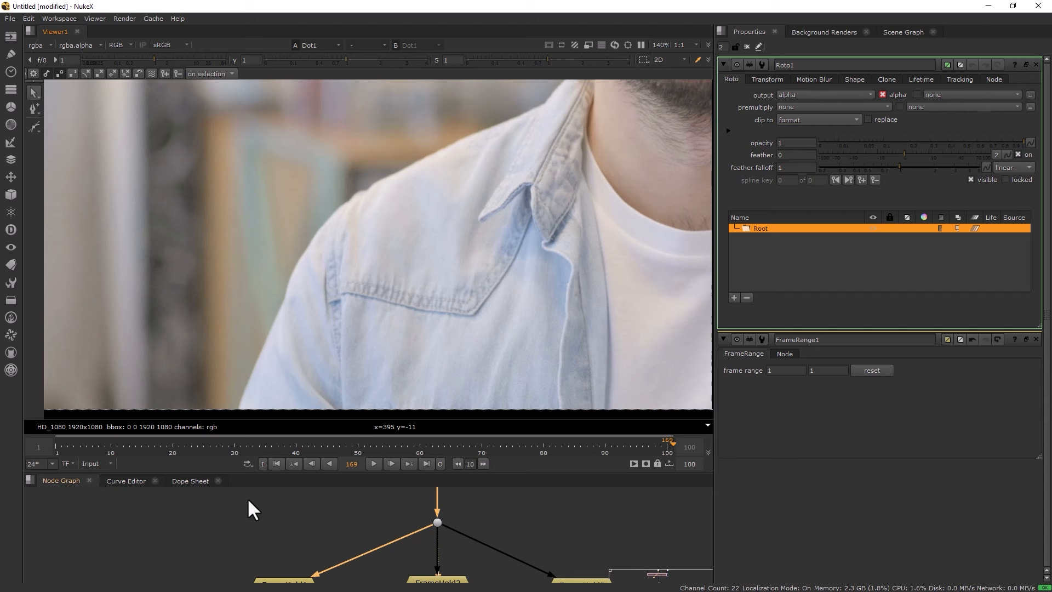
scroll(195, 543, down, 3)
middle_drag(191, 542, 215, 486)
click(281, 511)
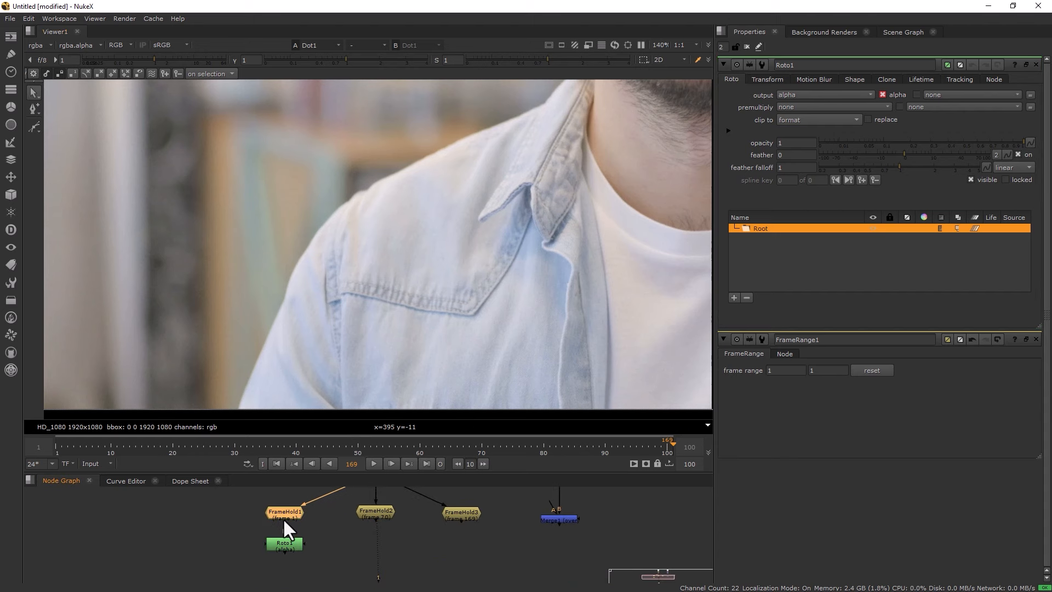
key(1)
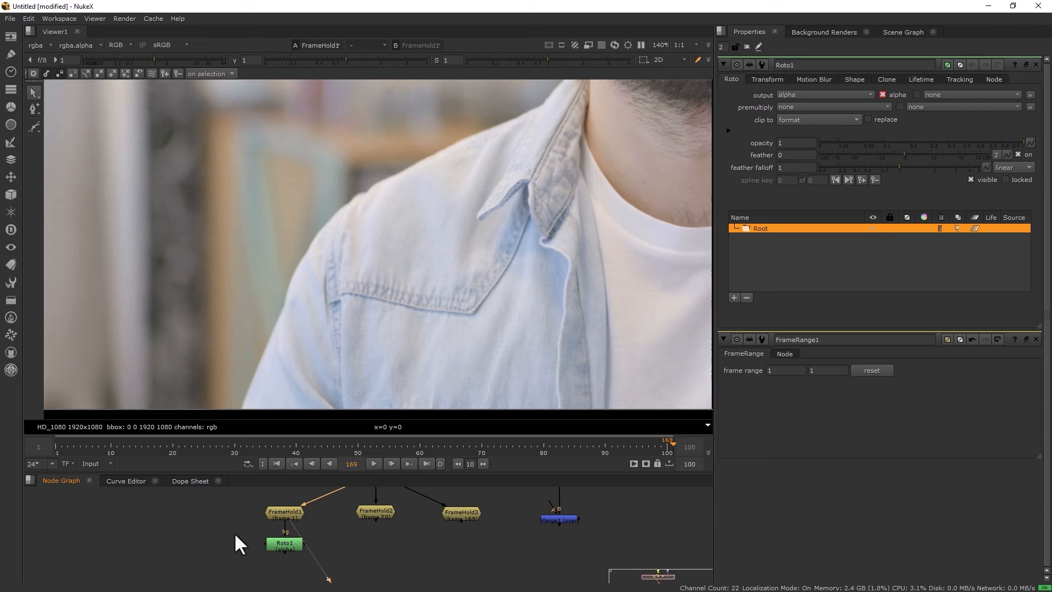
click(274, 545)
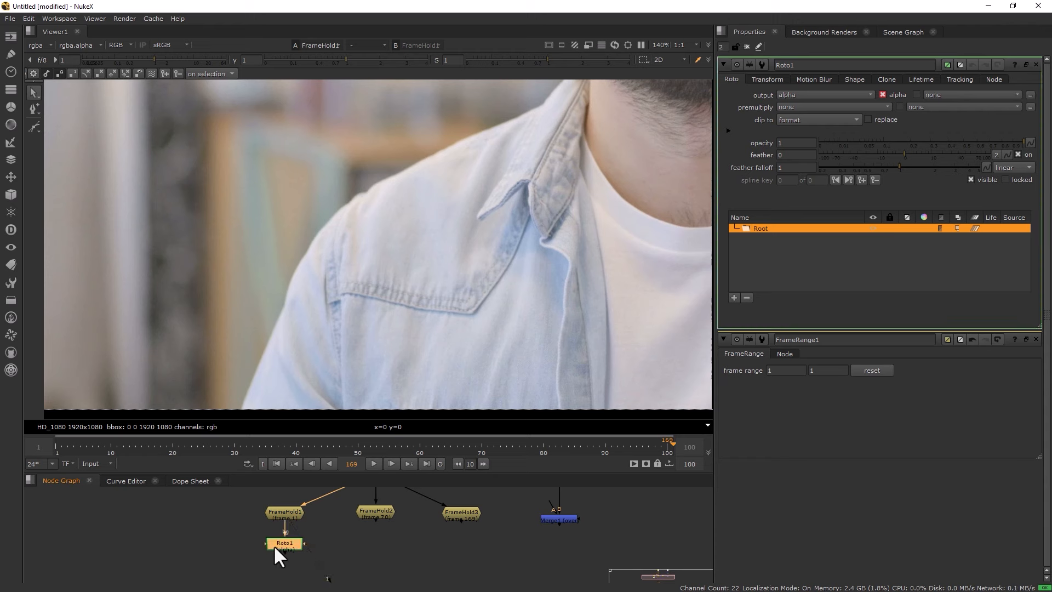
key(1)
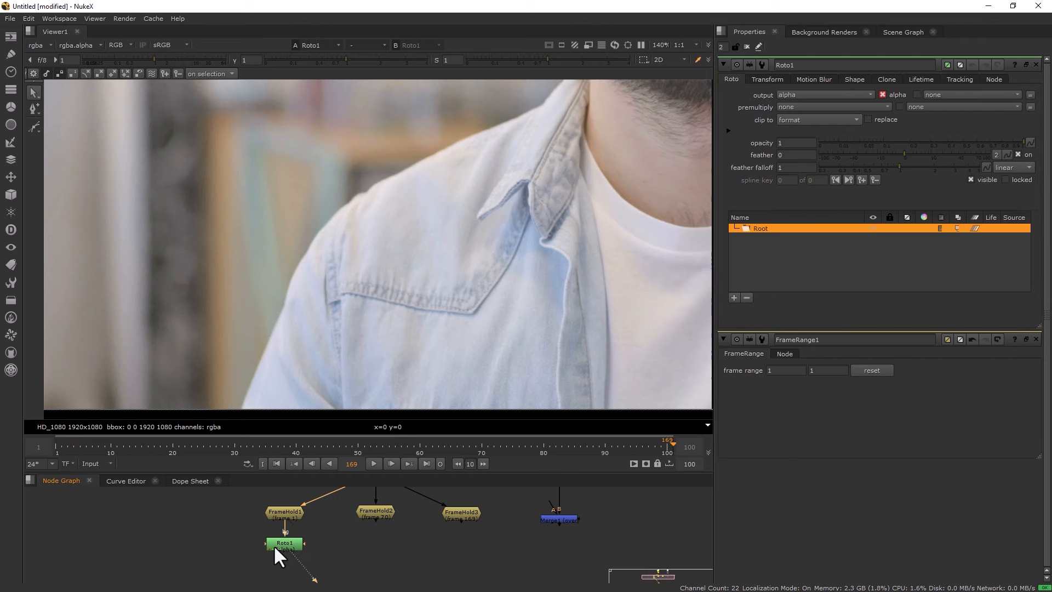
scroll(396, 304, down, 4)
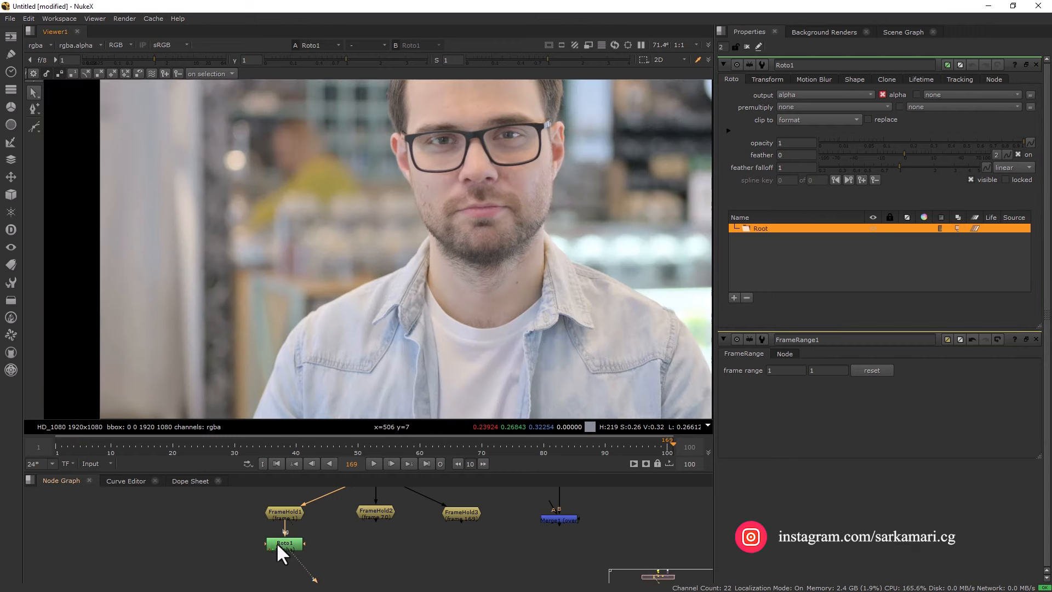
Compare the FrameHold2, FrameHold3 and FrameHold1 reference frames in the viewer.
click(367, 515)
key(1)
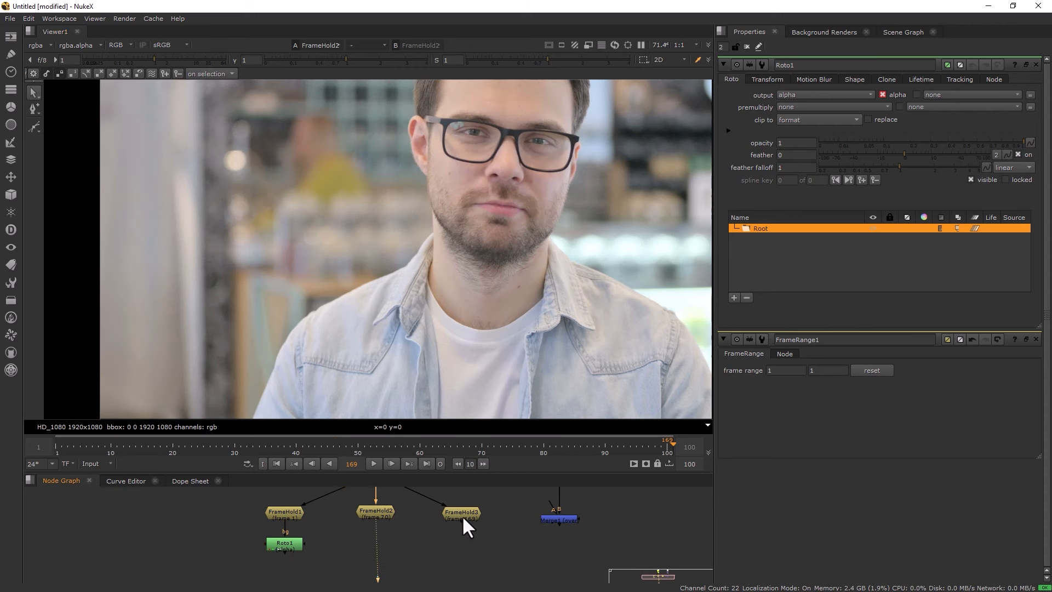
click(463, 513)
key(1)
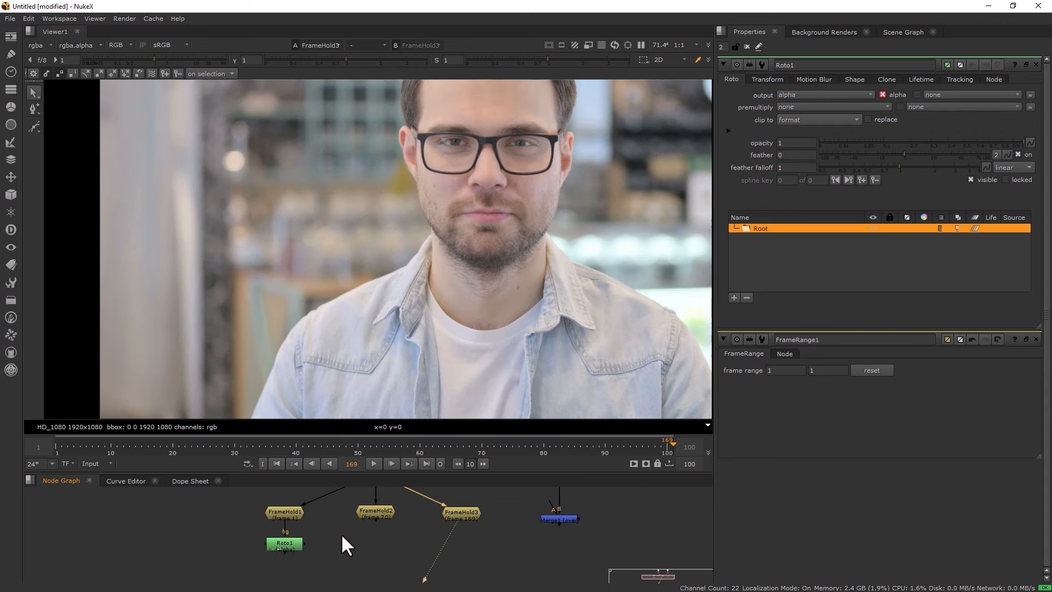
click(283, 513)
key(1)
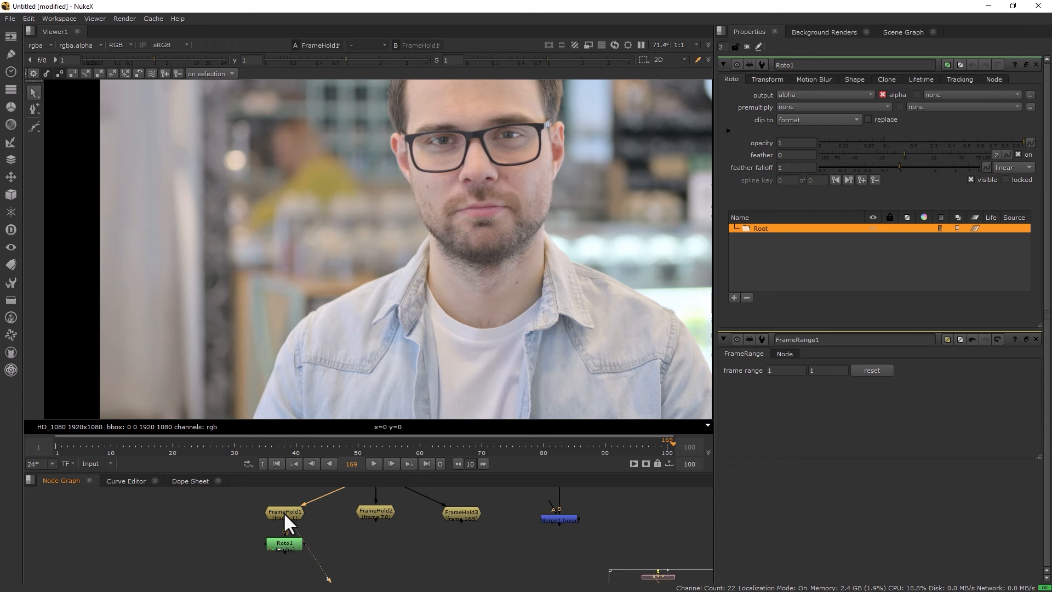
Display the Roto1 node's output in the viewer.
click(285, 543)
key(1)
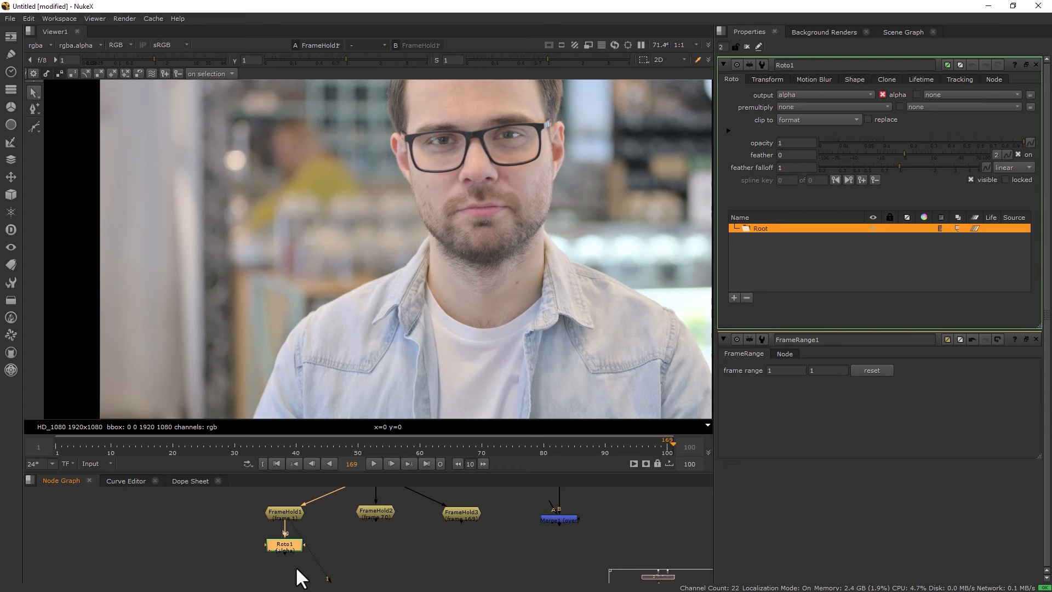
click(297, 570)
Start a new Bezier at the image's lower edge and place five points up the outer edge of the man's sleeve.
scroll(255, 400, up, 3)
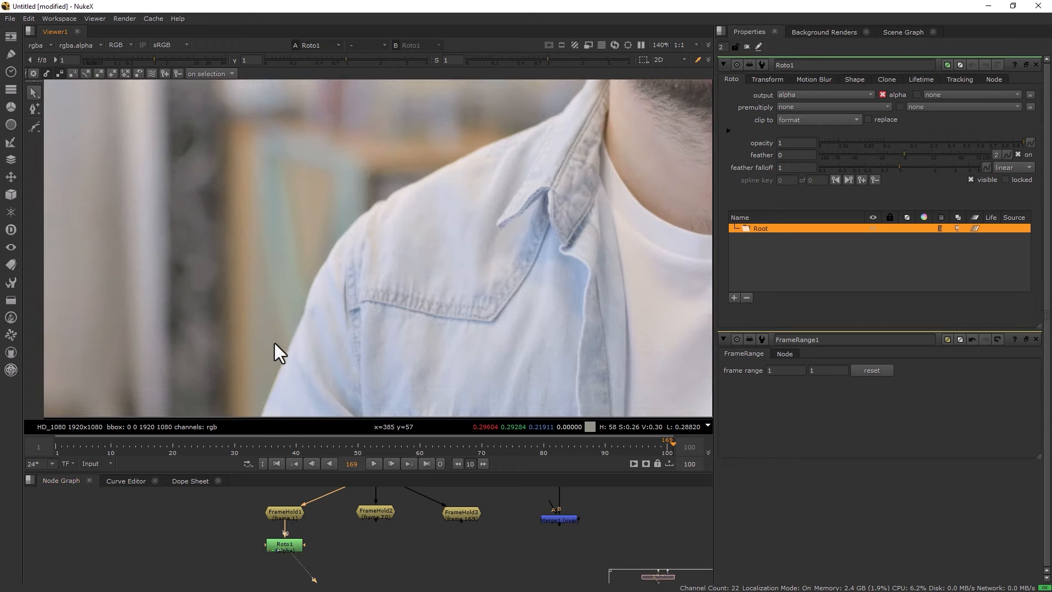
middle_drag(274, 343, 302, 336)
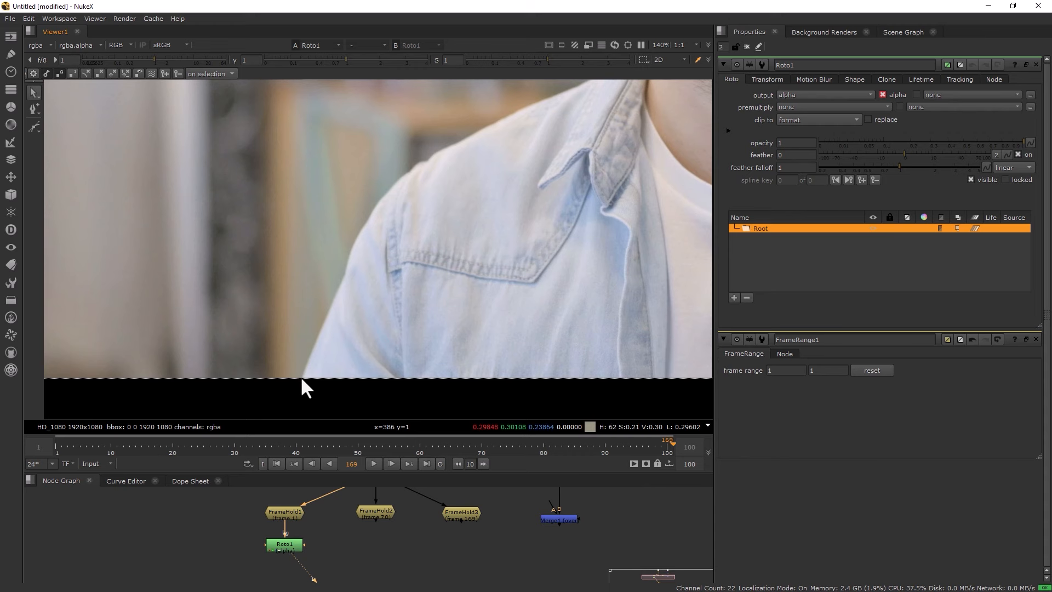
click(302, 376)
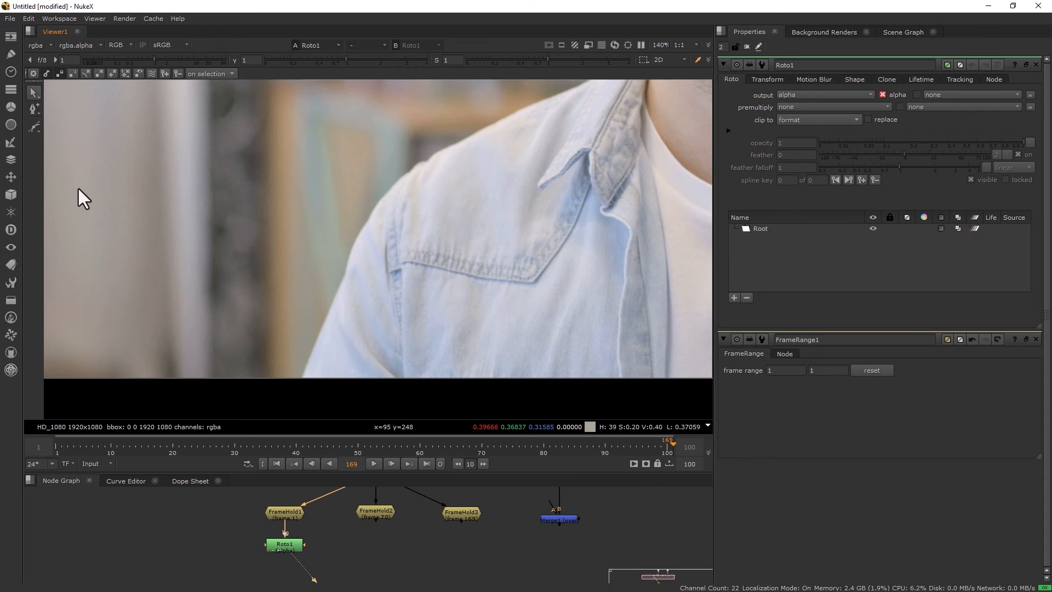
click(34, 127)
click(303, 377)
click(322, 324)
click(346, 278)
scroll(350, 249, up, 3)
click(353, 248)
click(374, 212)
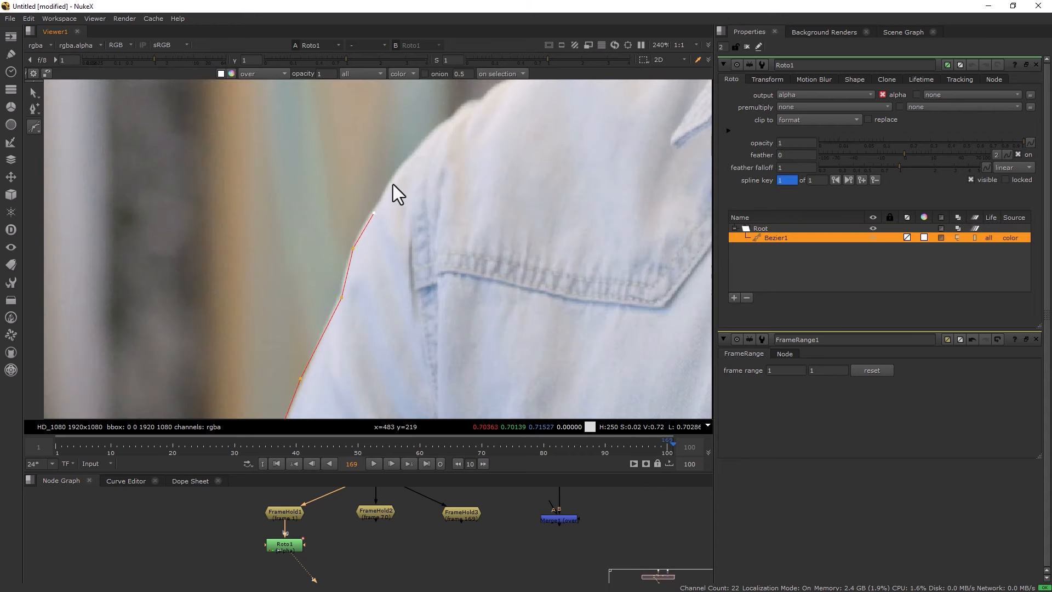
Continue the Bezier with six points around the curve of the shoulder.
click(392, 182)
click(416, 151)
click(439, 125)
click(455, 117)
click(460, 106)
click(479, 100)
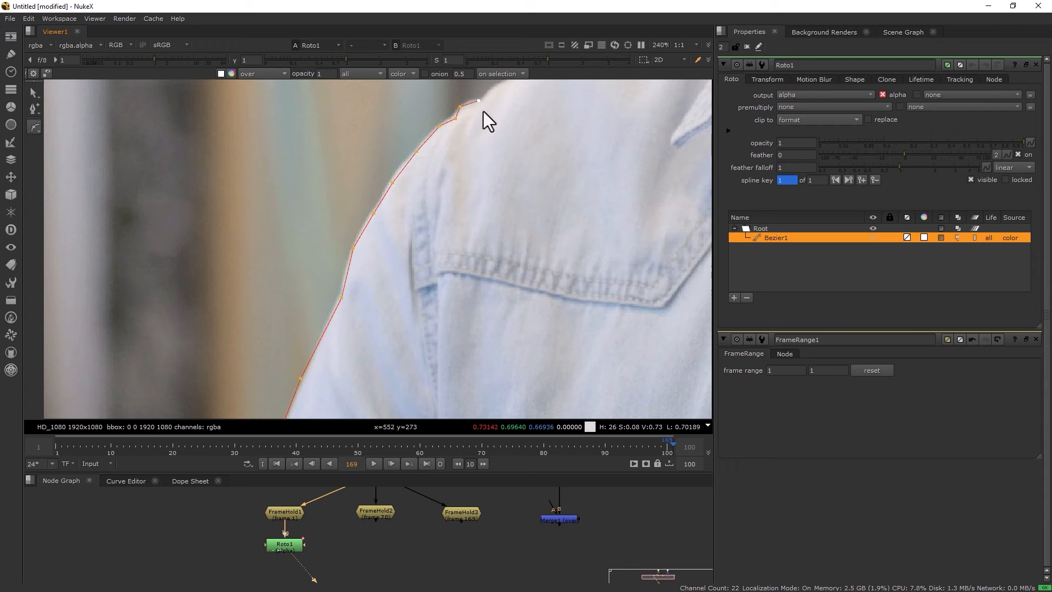
Extend the Bezier along the top of the shoulder to the shirt collar with five more points.
middle_drag(485, 129, 320, 341)
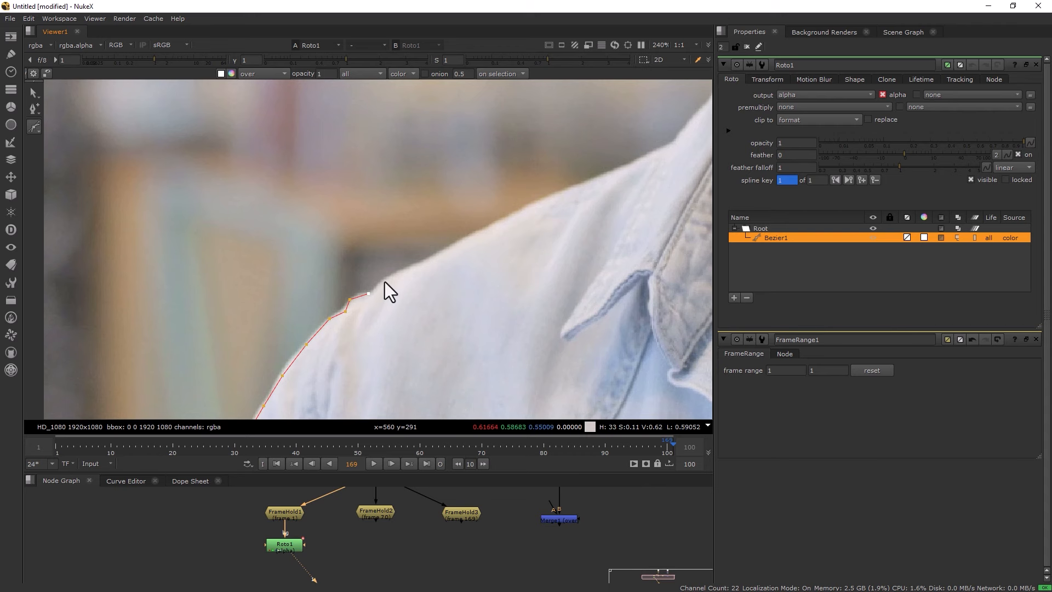
scroll(384, 281, down, 8)
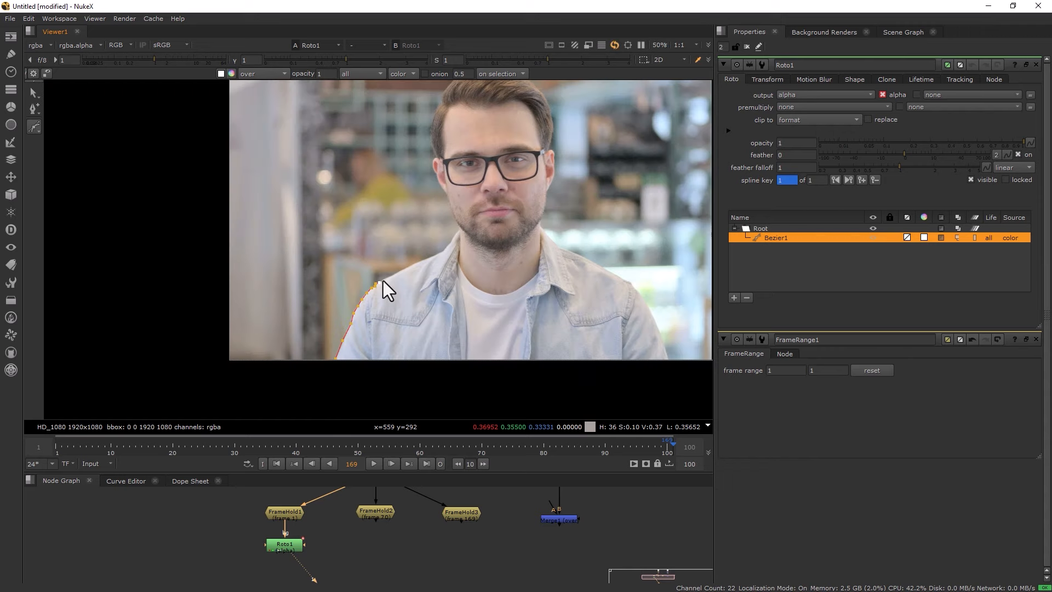
scroll(383, 280, up, 1)
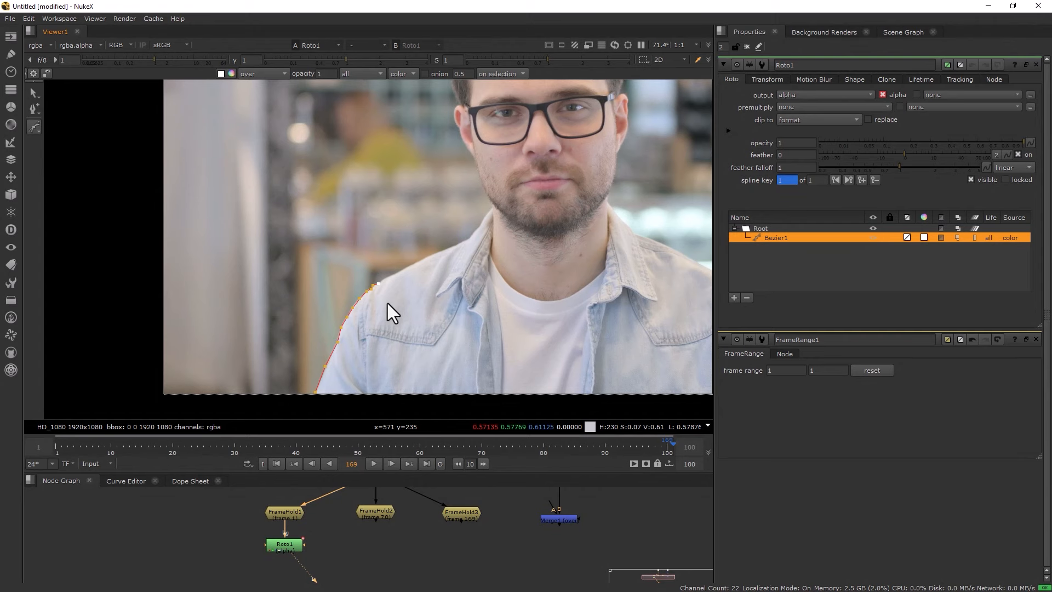
scroll(395, 264, up, 3)
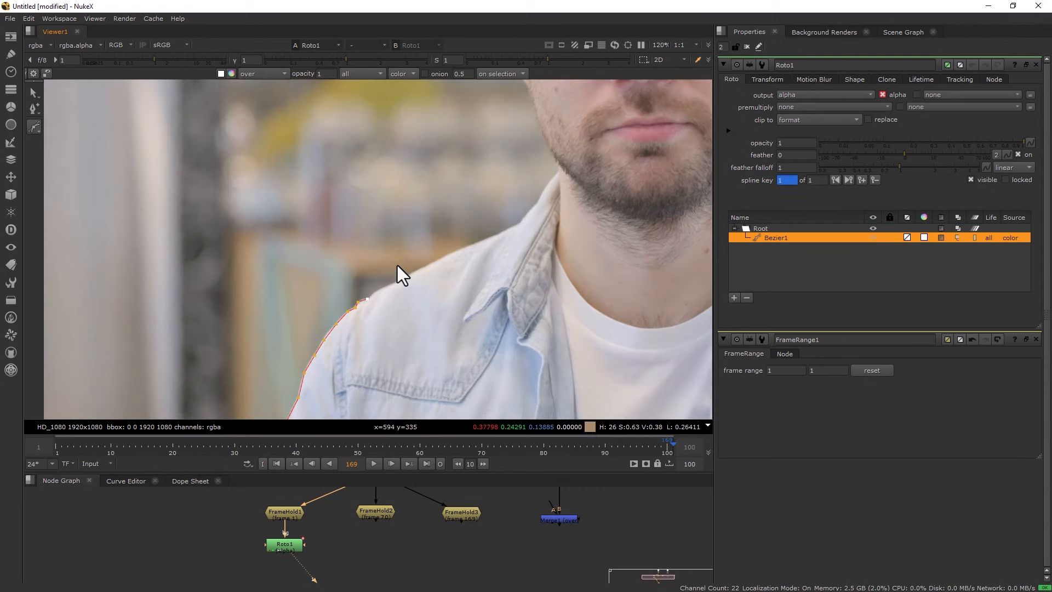
middle_drag(387, 310, 351, 334)
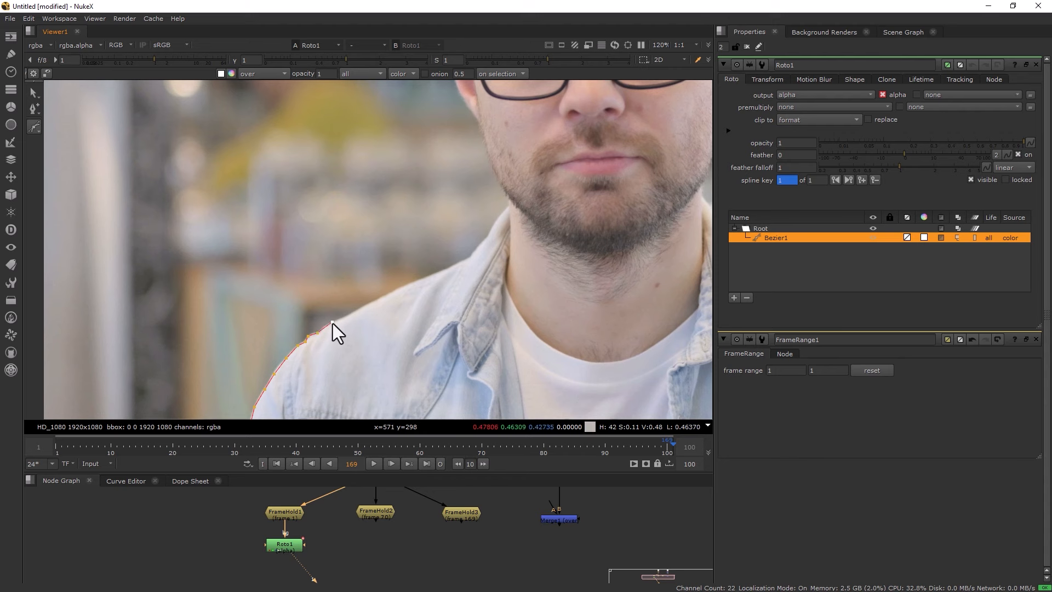
click(352, 313)
click(389, 293)
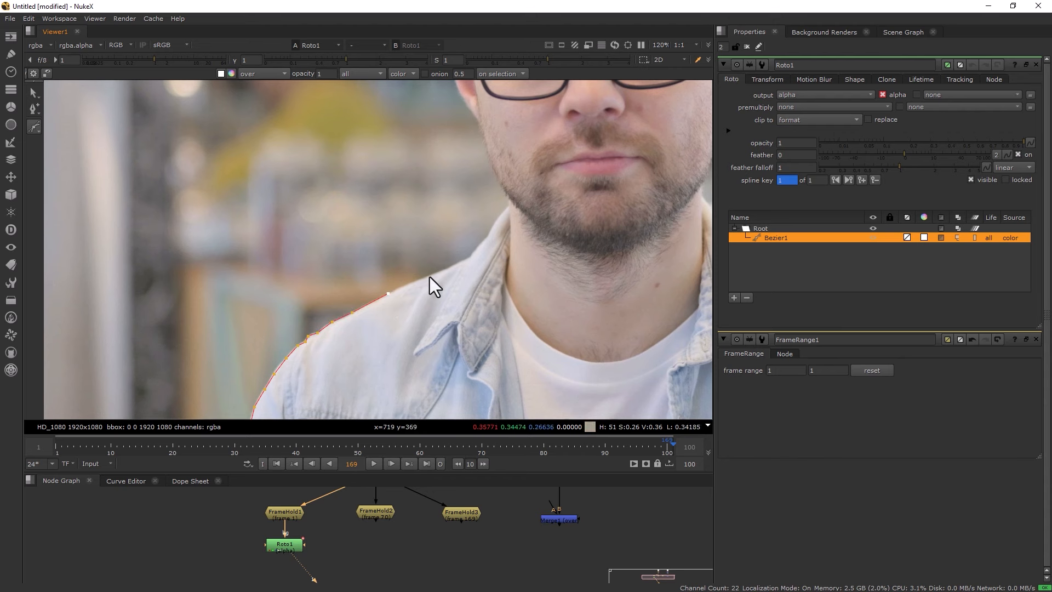
click(431, 276)
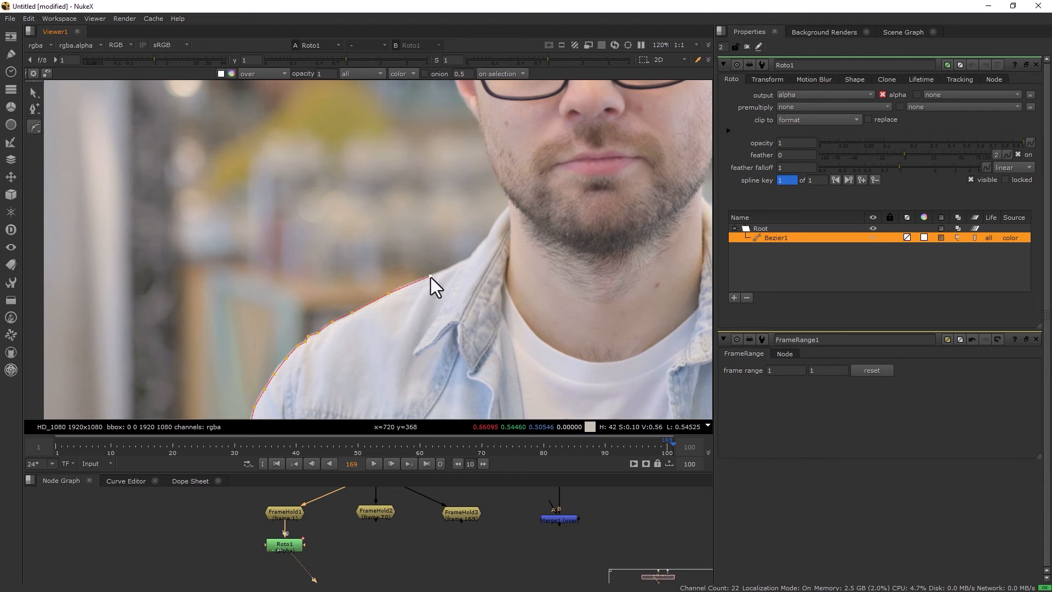
click(470, 258)
click(482, 241)
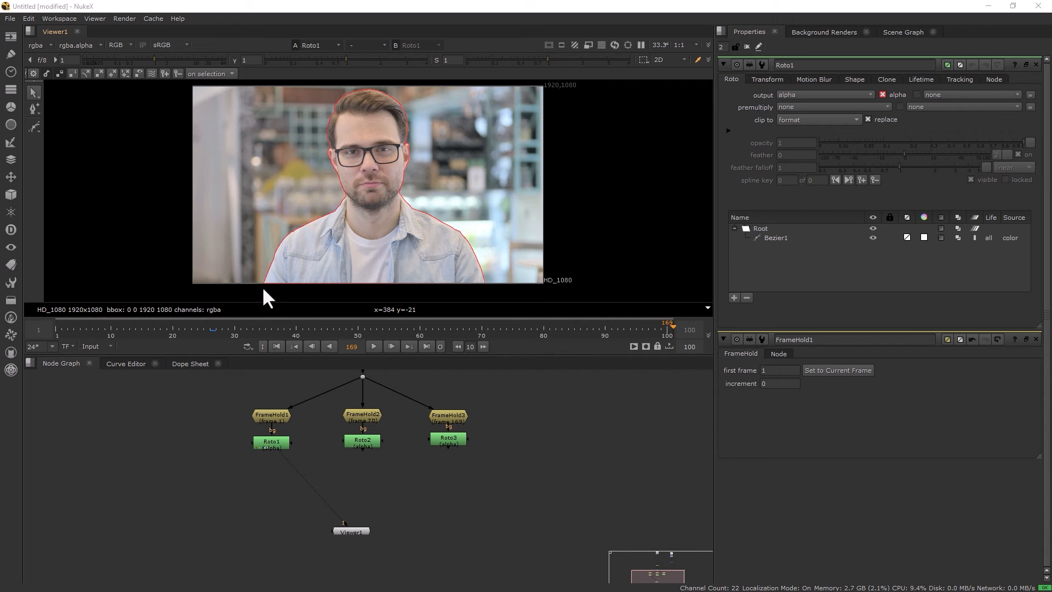
Check the Roto1 matte by switching the viewer between the alpha channel and the colour image.
click(267, 441)
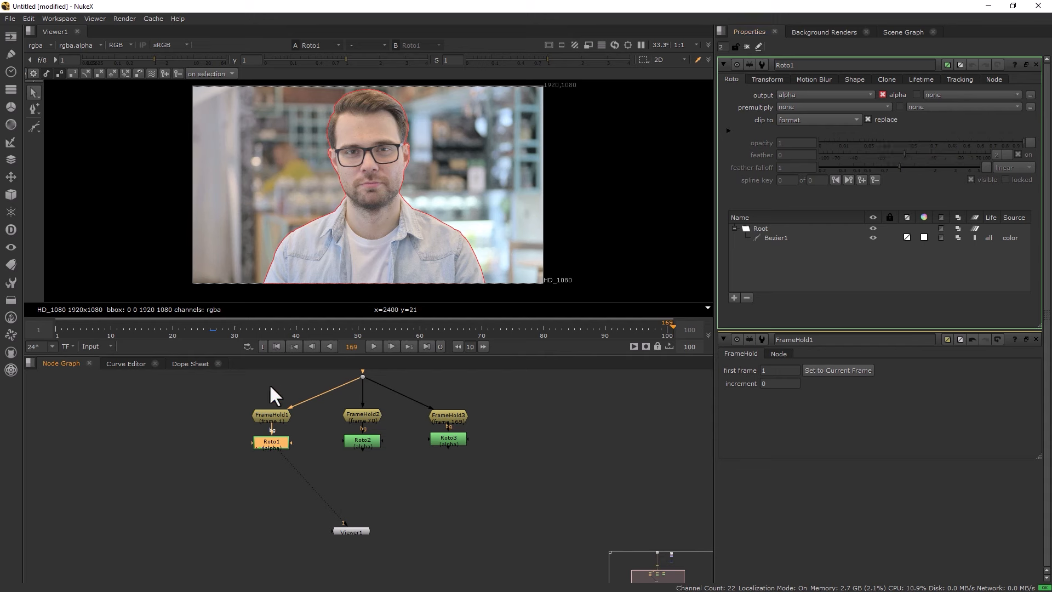
key(a)
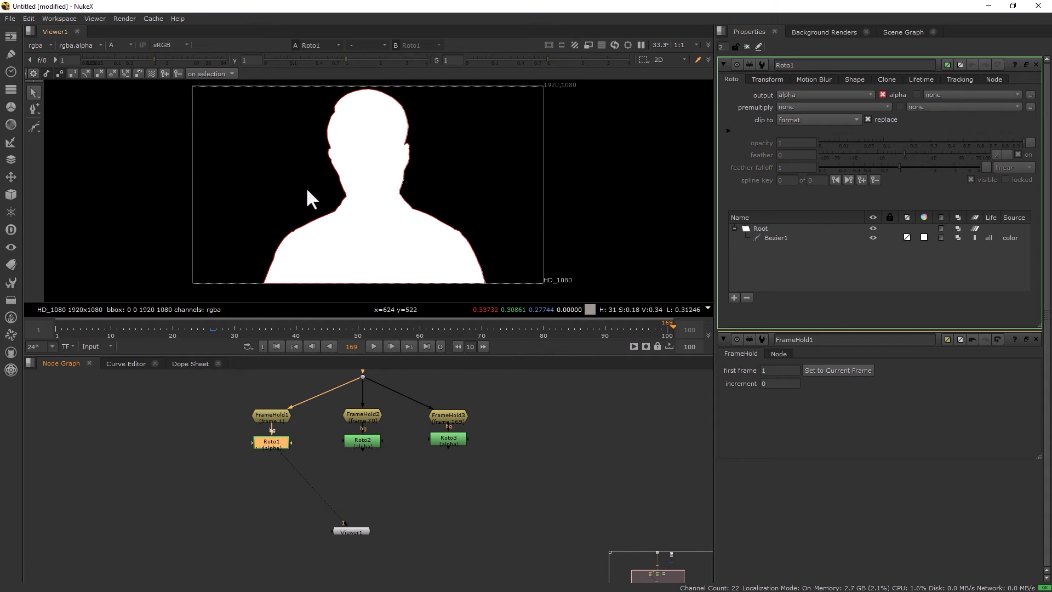
key(a)
key(a)
key(a)
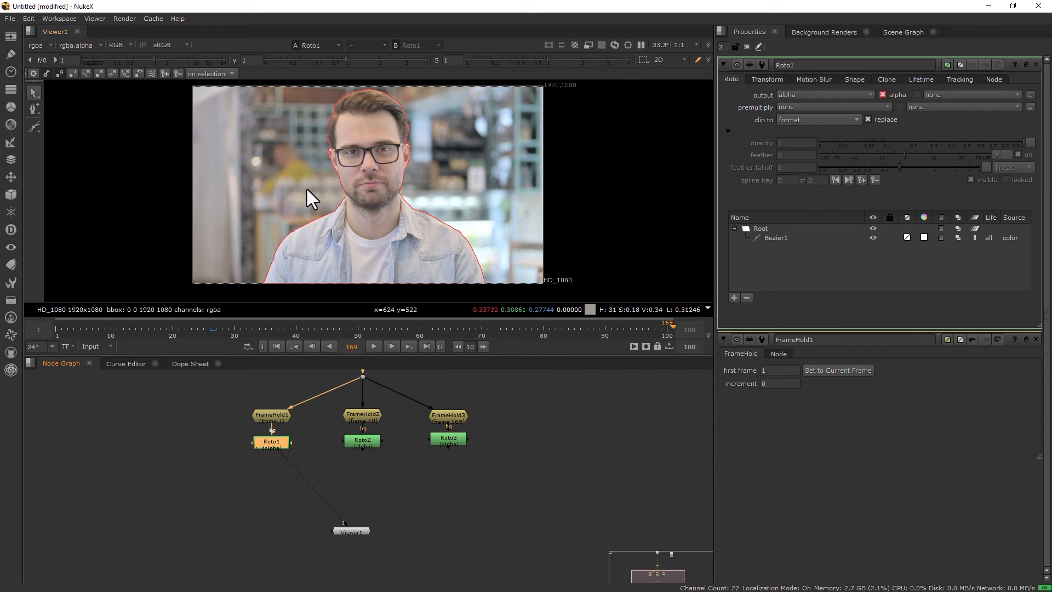
Inspect the Roto2 shape over the FrameHold2 frame and the Roto3 shape over the FrameHold3 frame.
click(356, 412)
key(1)
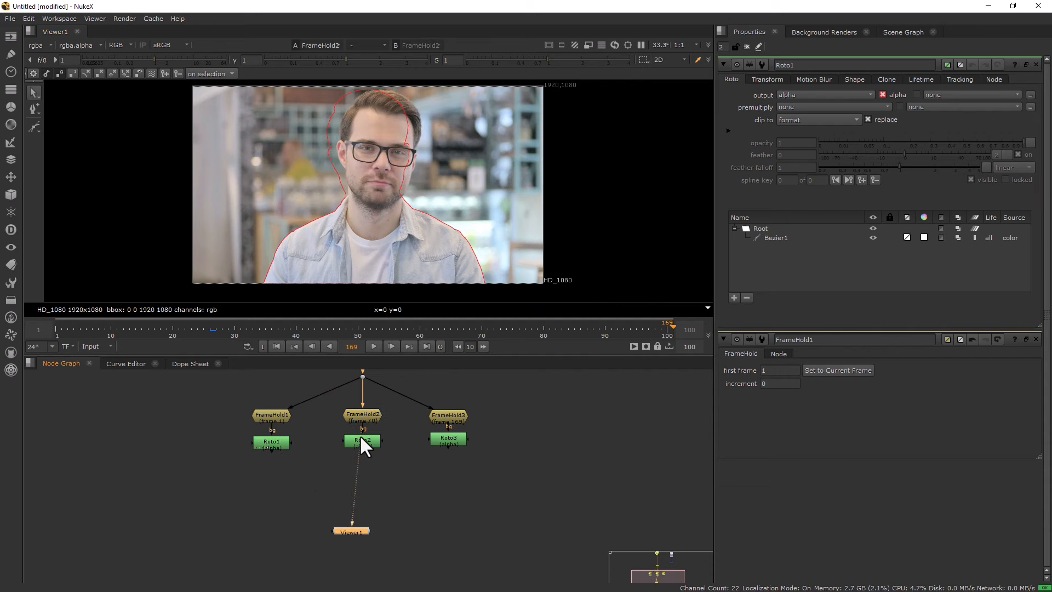
double_click(365, 440)
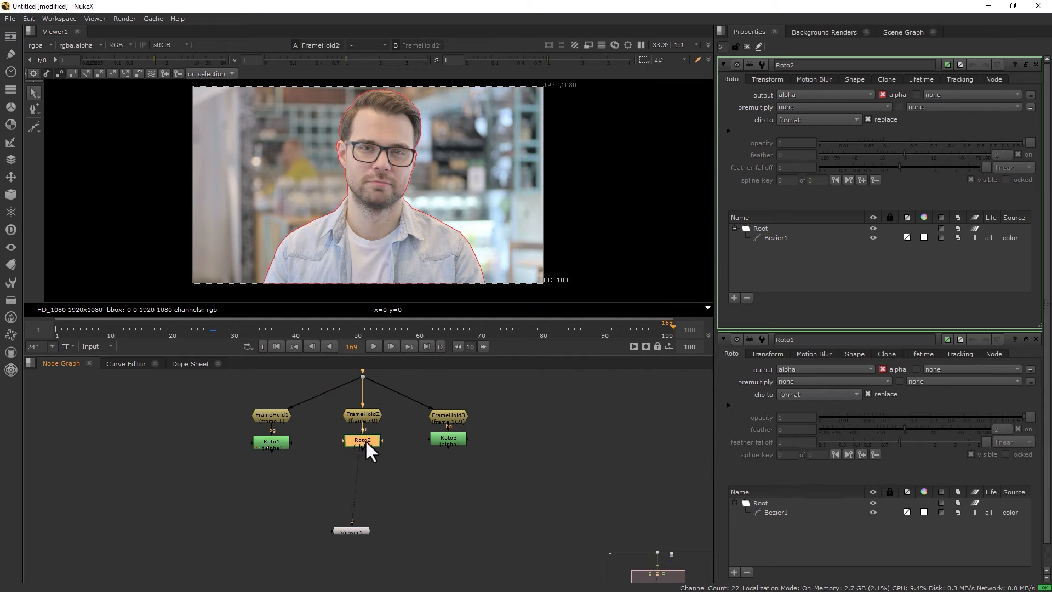
click(446, 417)
key(1)
double_click(442, 438)
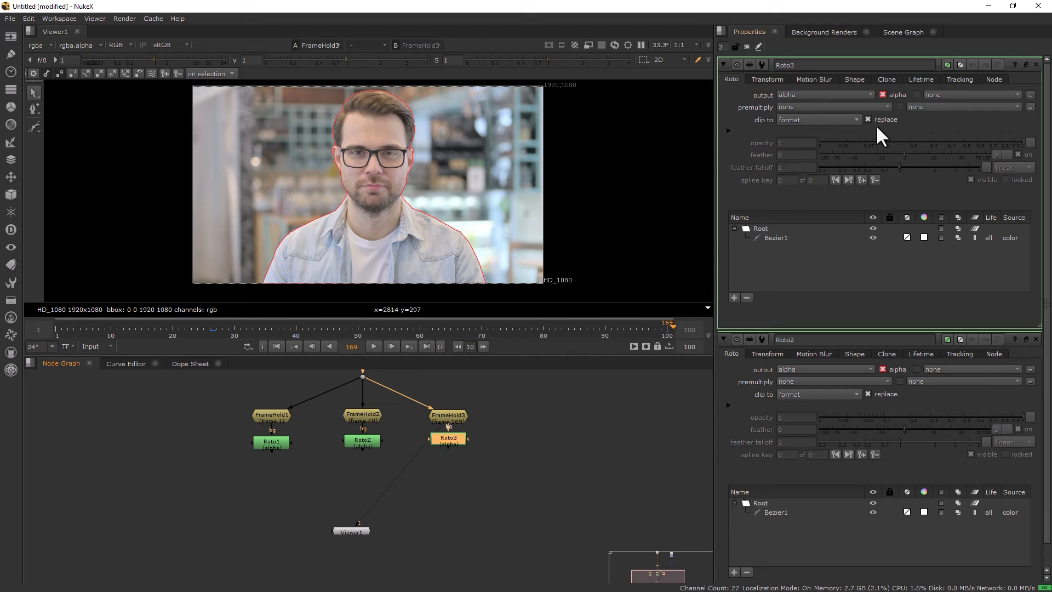
Add an AppendClip node below the three Roto nodes, placed just above Viewer1.
click(299, 504)
key(Tab)
text(ap)
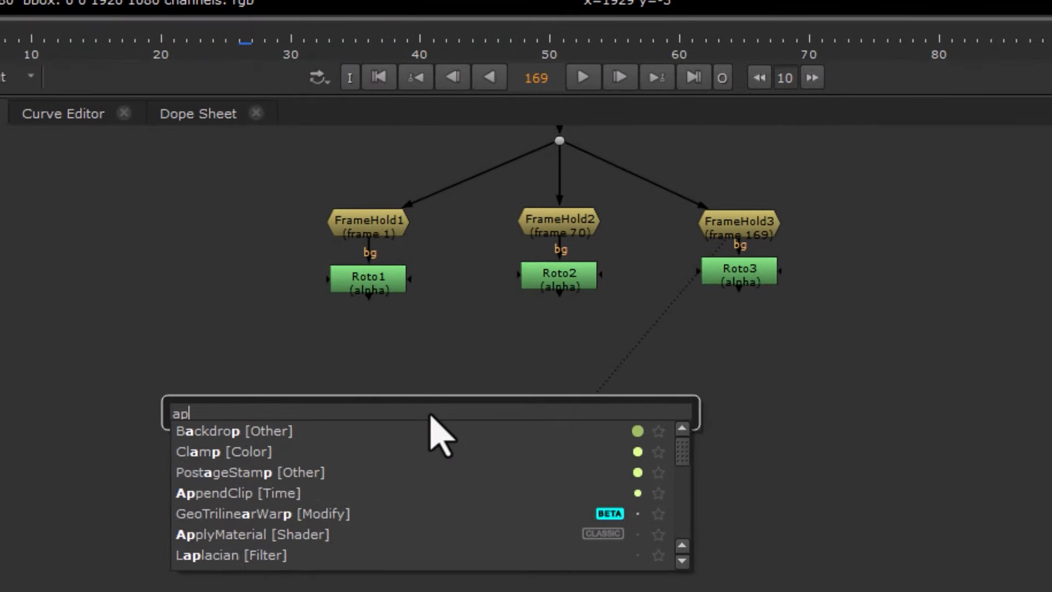
text(pendcli)
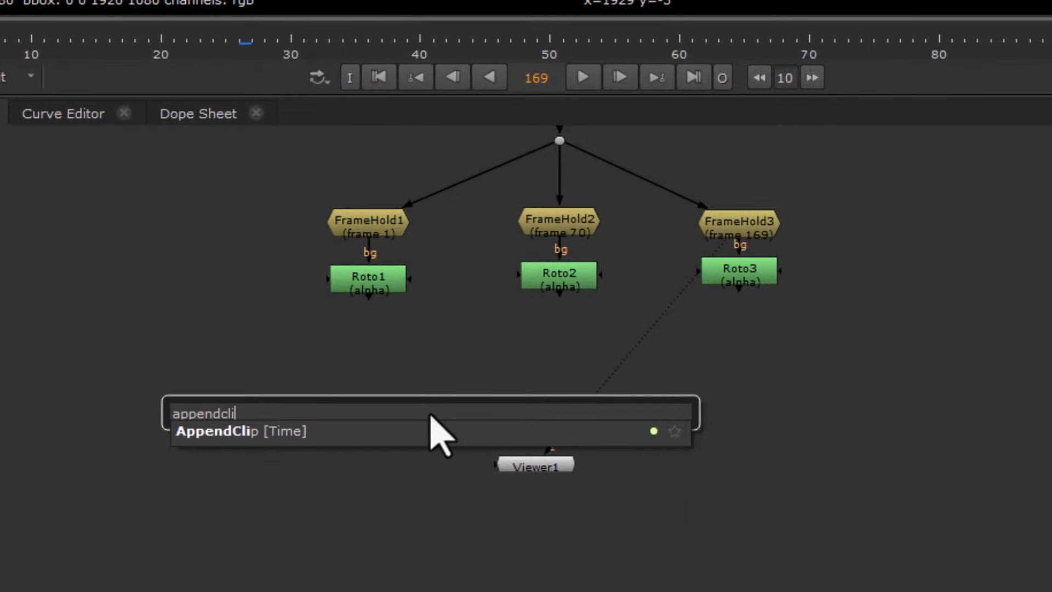
key(Return)
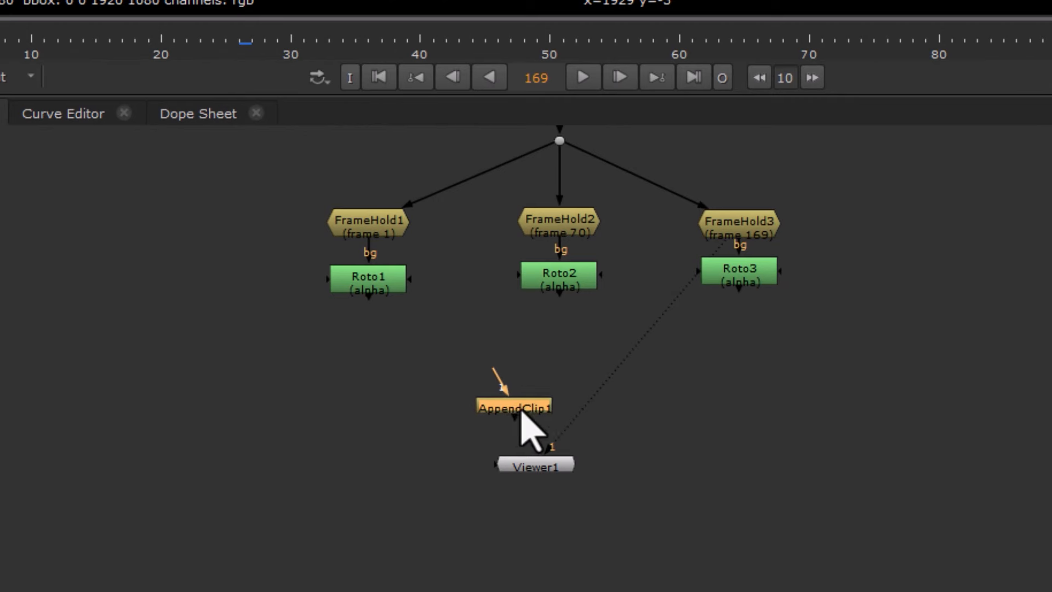
click(554, 410)
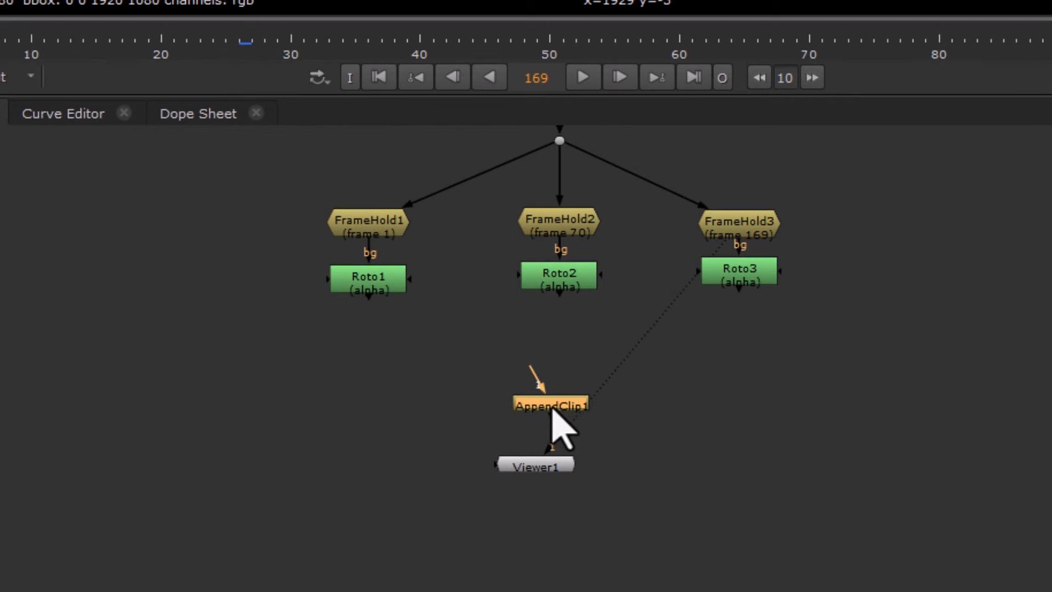
Connect AppendClip1's inputs 1, 2 and 3 to Roto1, Roto2 and Roto3, and move Viewer1 further down the graph.
drag(532, 371, 362, 293)
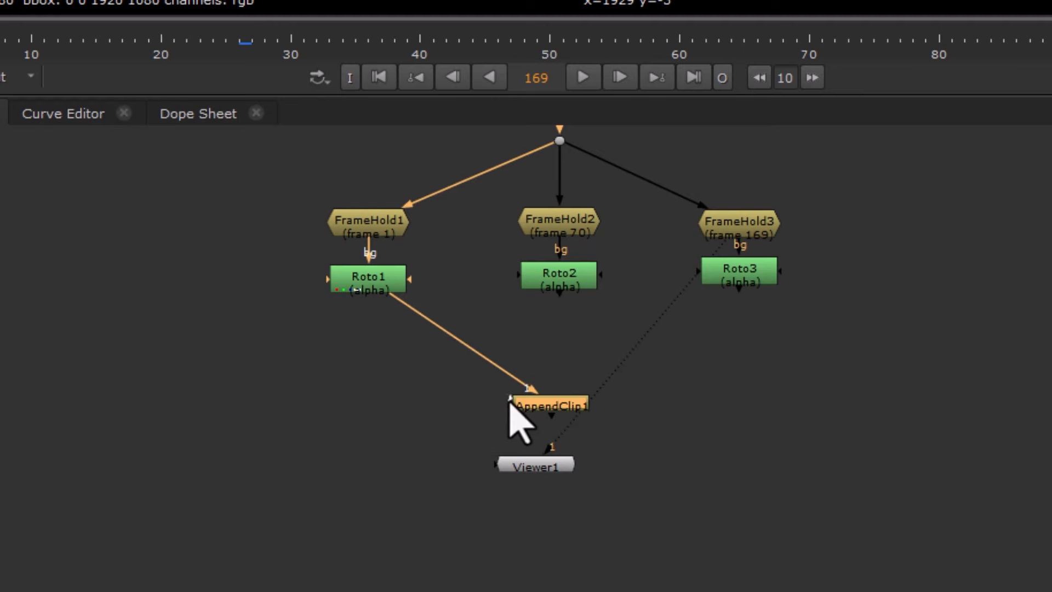
drag(513, 405, 562, 283)
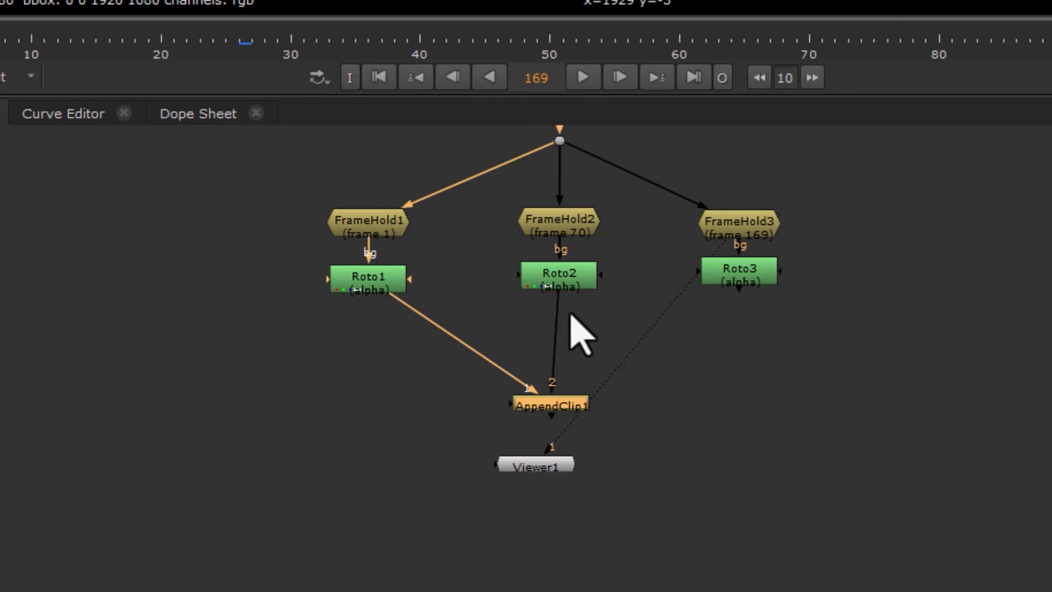
drag(507, 405, 751, 277)
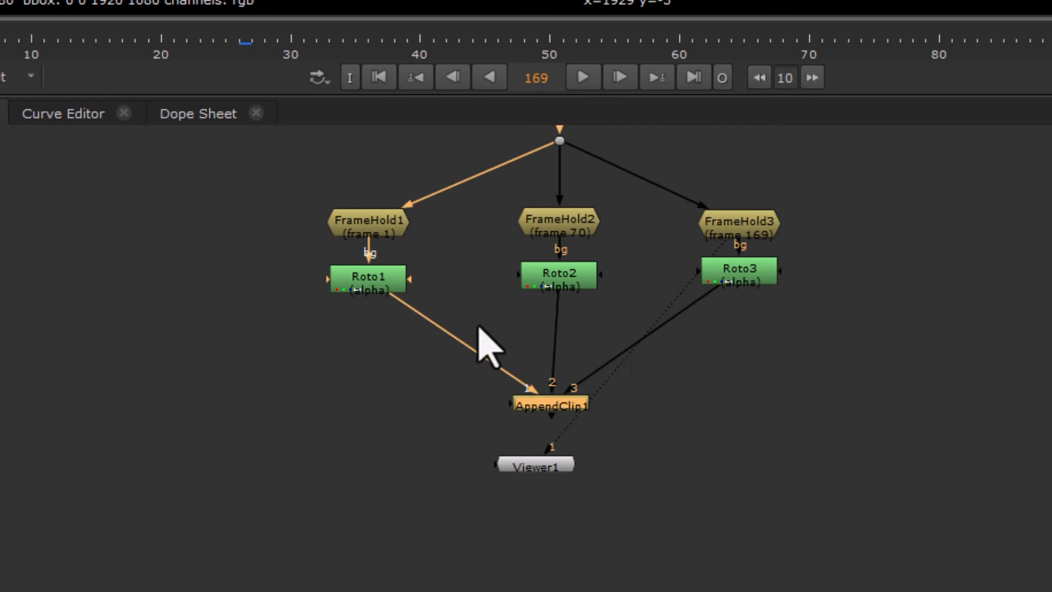
drag(541, 408, 549, 408)
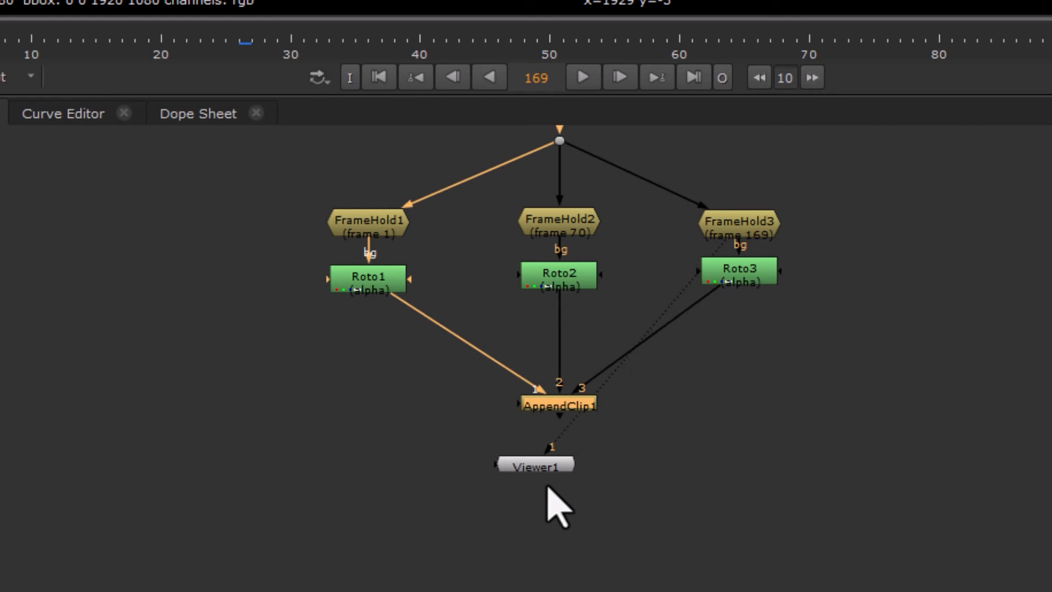
drag(540, 470, 589, 571)
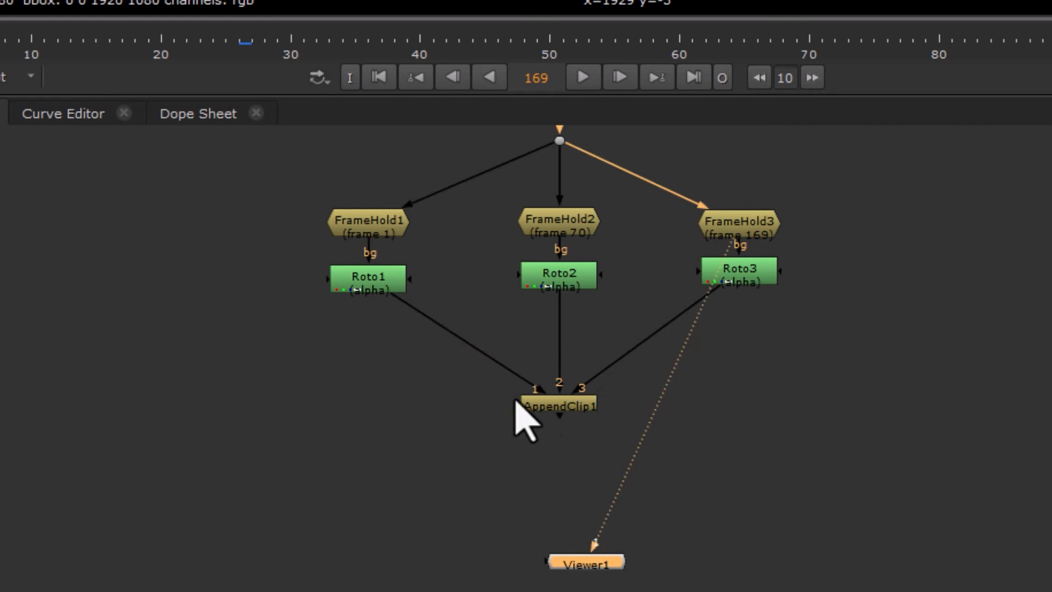
Add an unconnected CopyCat node in the empty area below AppendClip1.
middle_drag(418, 502, 414, 368)
click(461, 391)
key(Tab)
text(c)
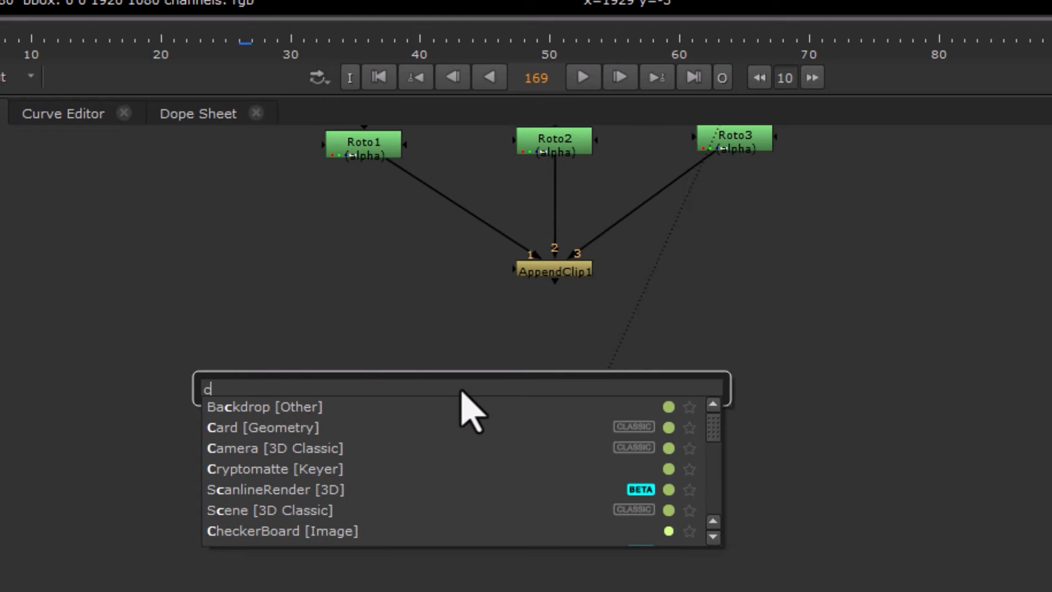
text(opycath)
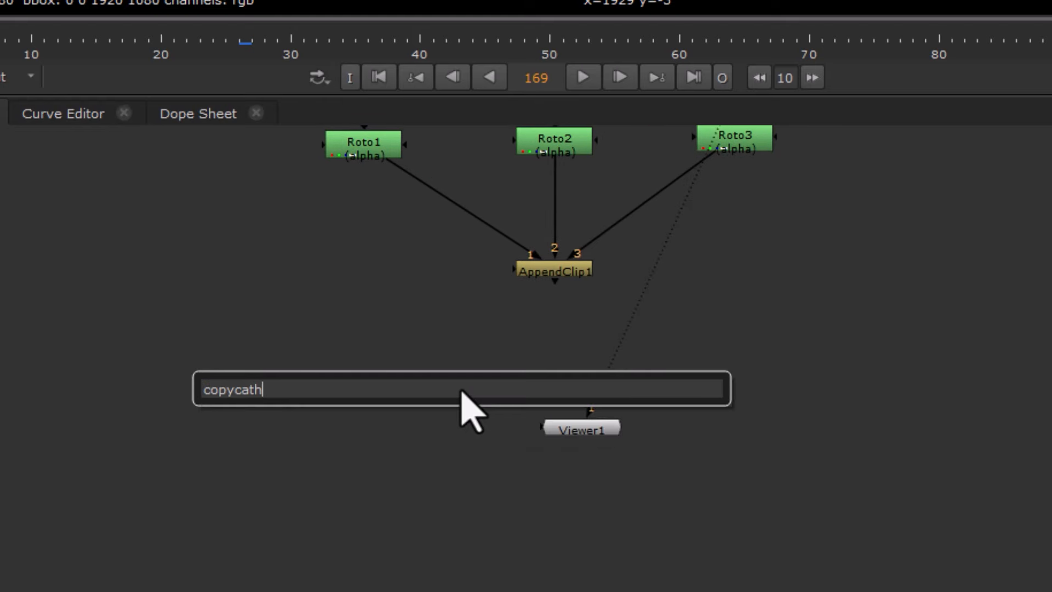
key(BackSpace)
key(Down)
key(Return)
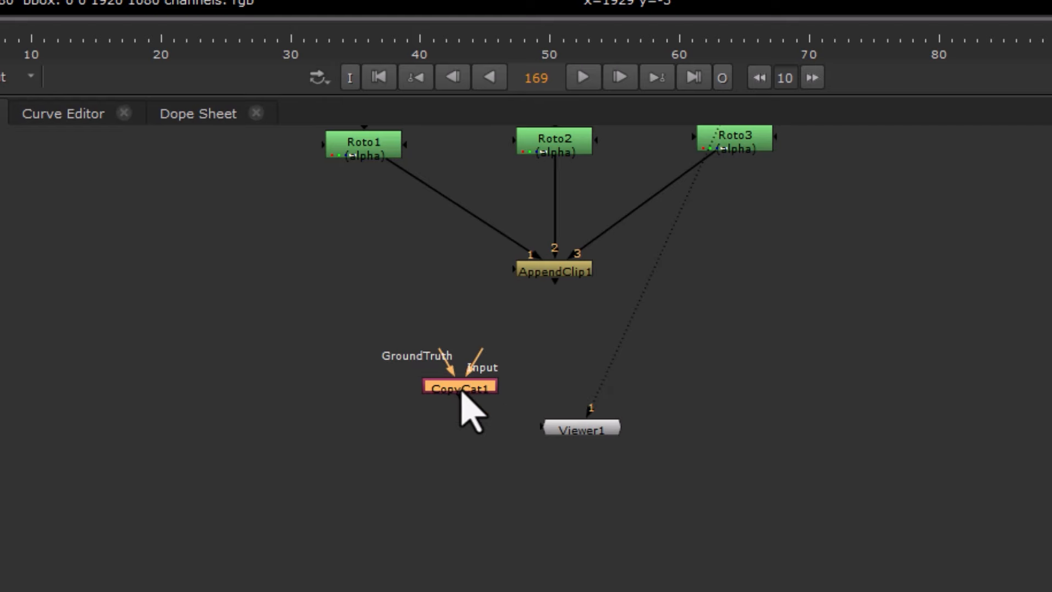
Connect the CopyCat1 Input to AppendClip1 and align the node directly beneath it.
drag(531, 389, 475, 341)
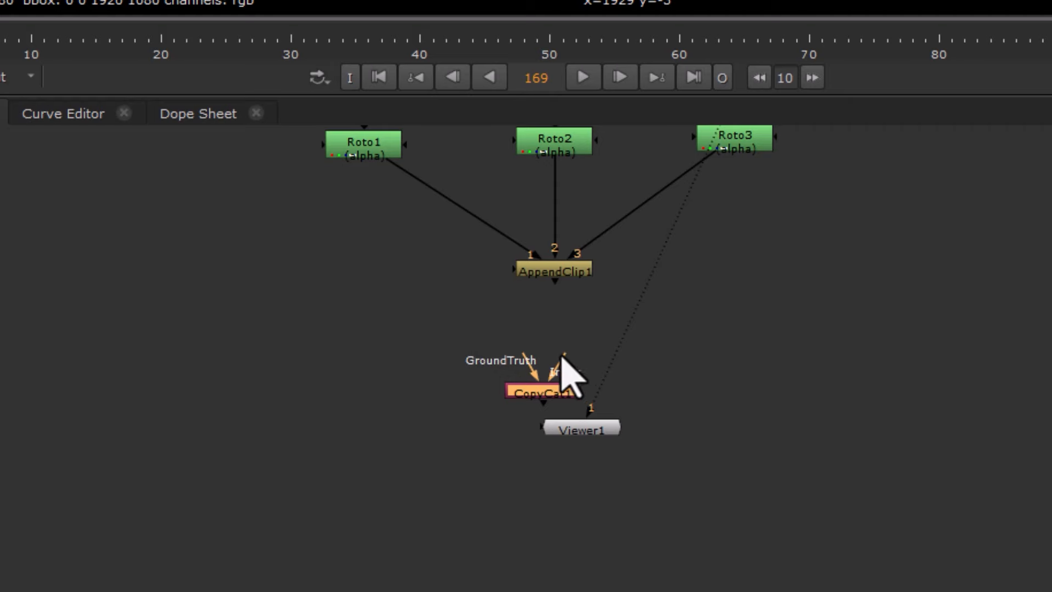
drag(563, 356, 552, 270)
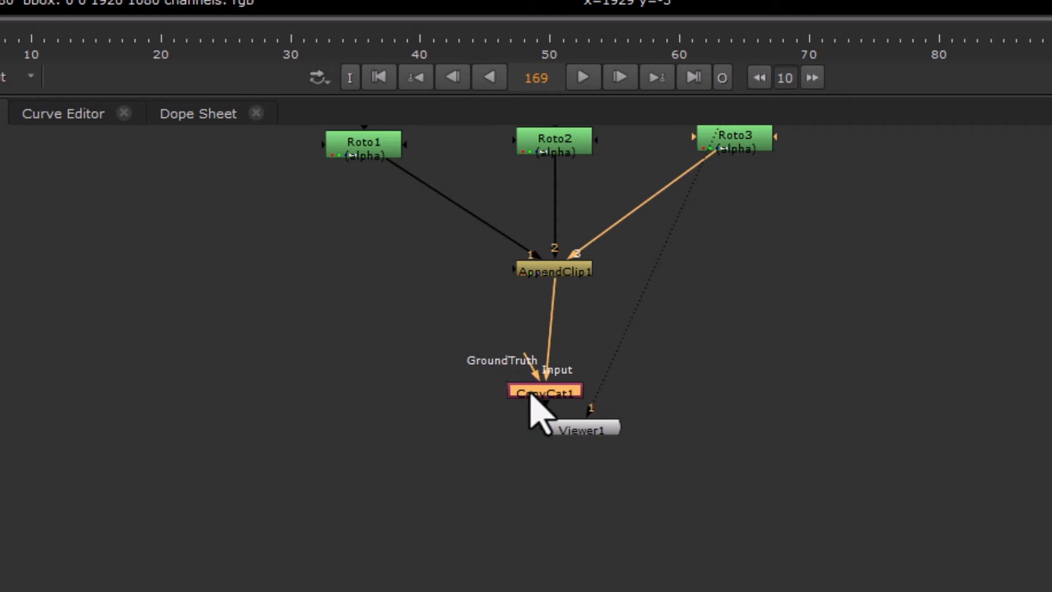
drag(531, 395, 540, 397)
scroll(537, 405, up, 4)
scroll(472, 449, down, 3)
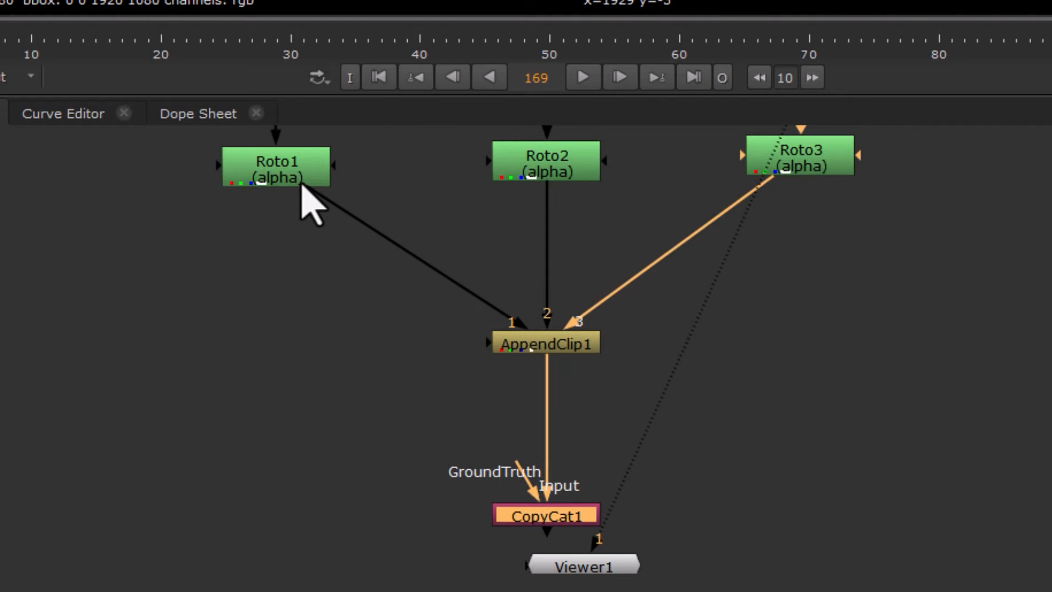
middle_drag(263, 290, 229, 473)
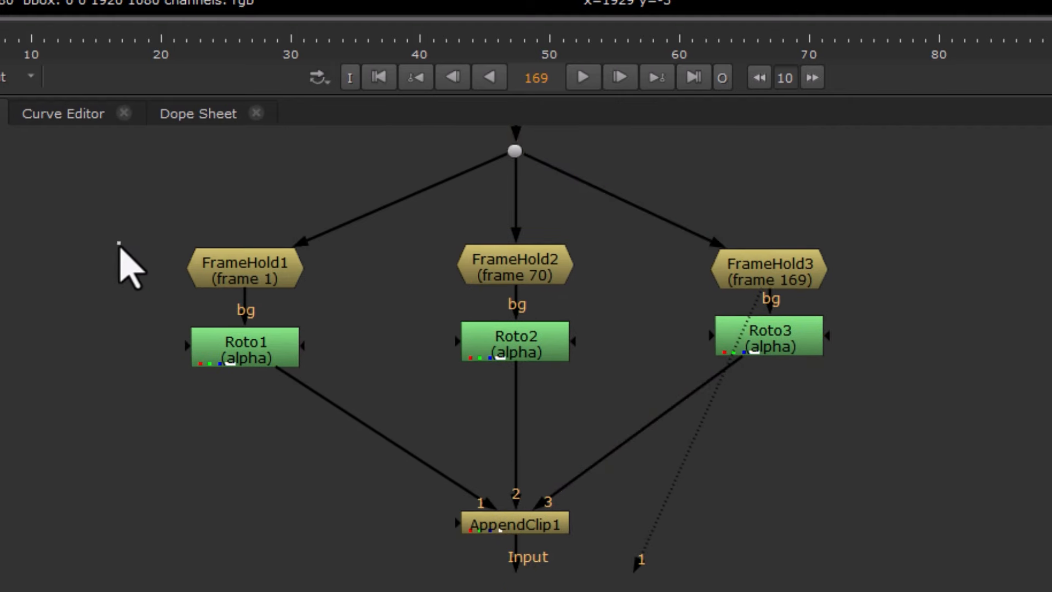
drag(119, 243, 94, 392)
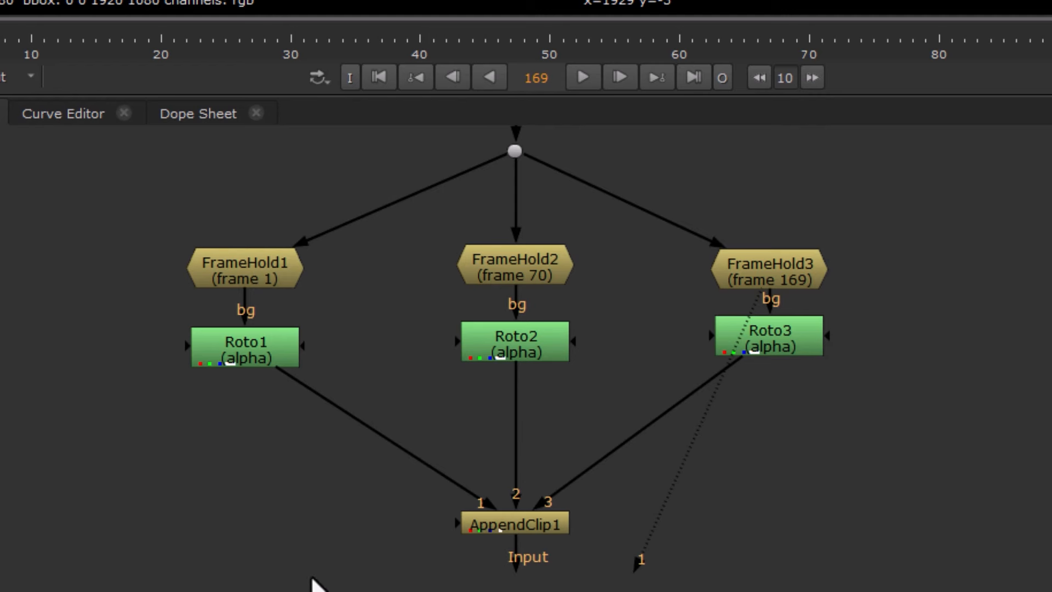
middle_drag(246, 505, 282, 329)
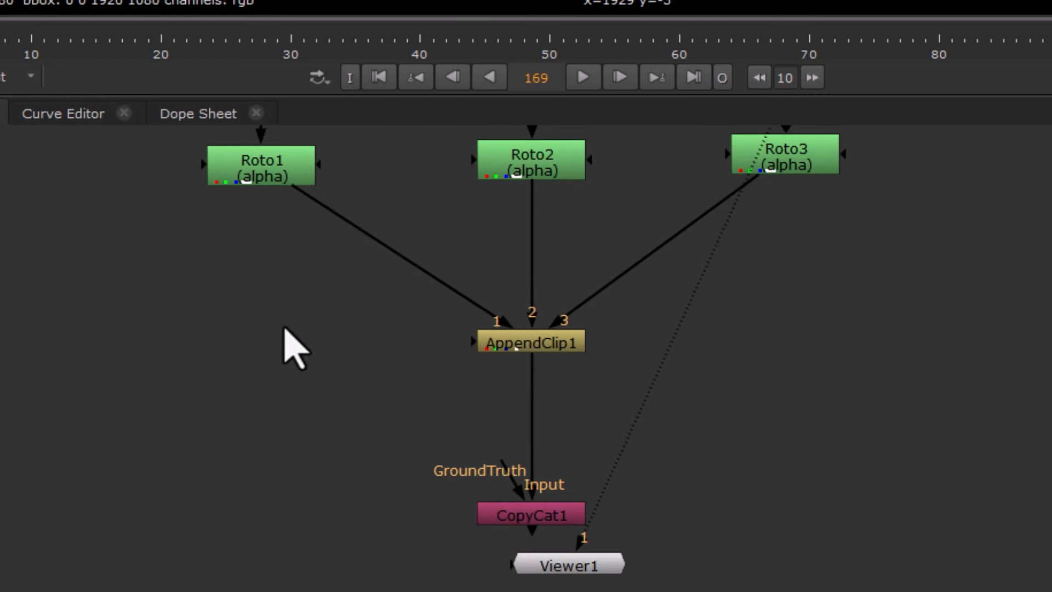
Insert a Remove node between AppendClip1 and CopyCat1.
click(537, 346)
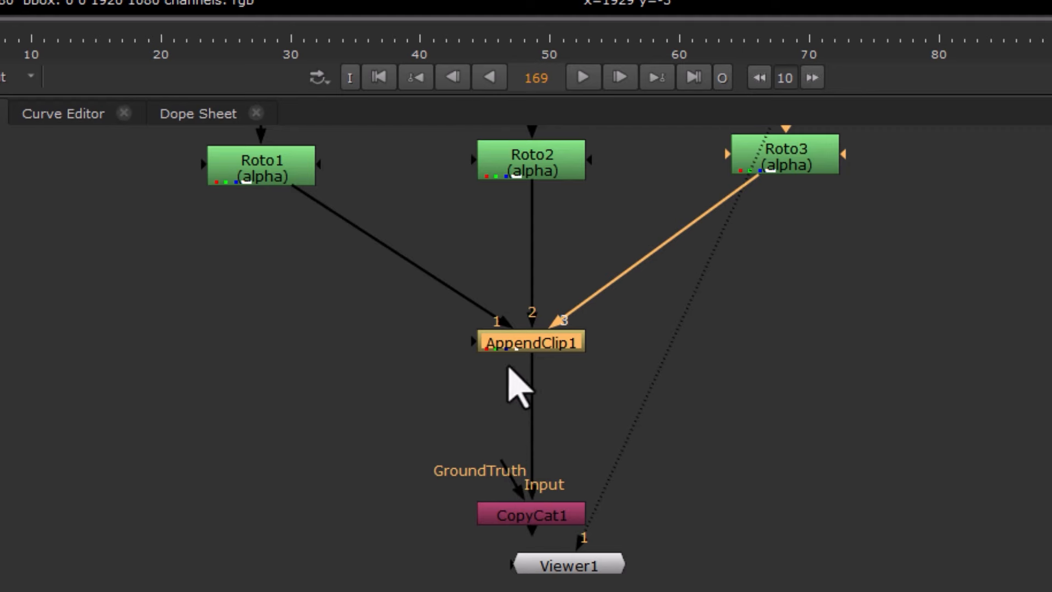
drag(505, 482, 182, 430)
click(183, 430)
click(532, 343)
key(Tab)
text(remove)
key(Return)
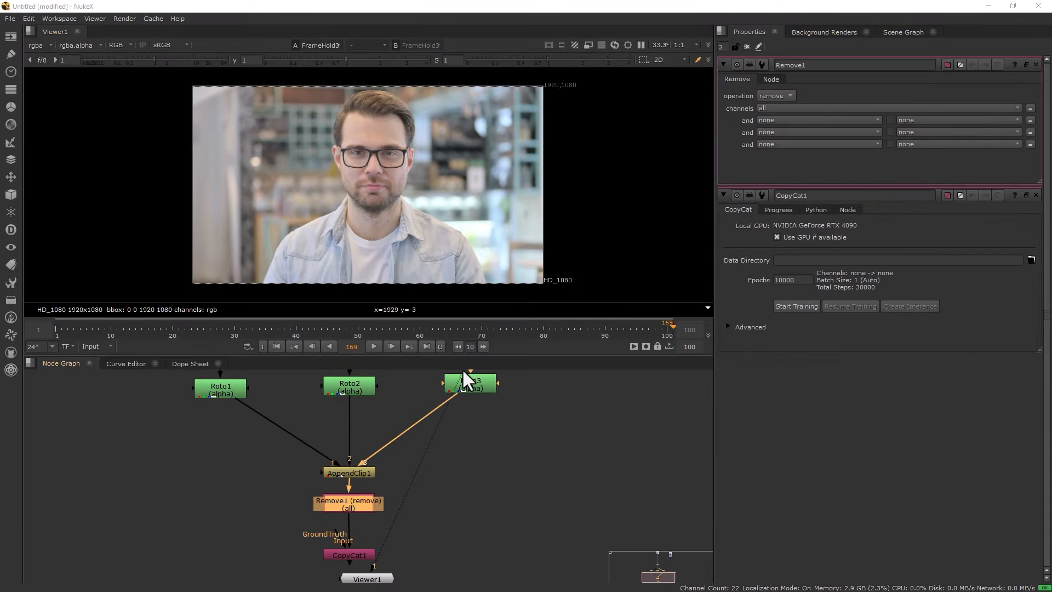
Set Remove1's operation to keep and its channels to rgb.
click(774, 96)
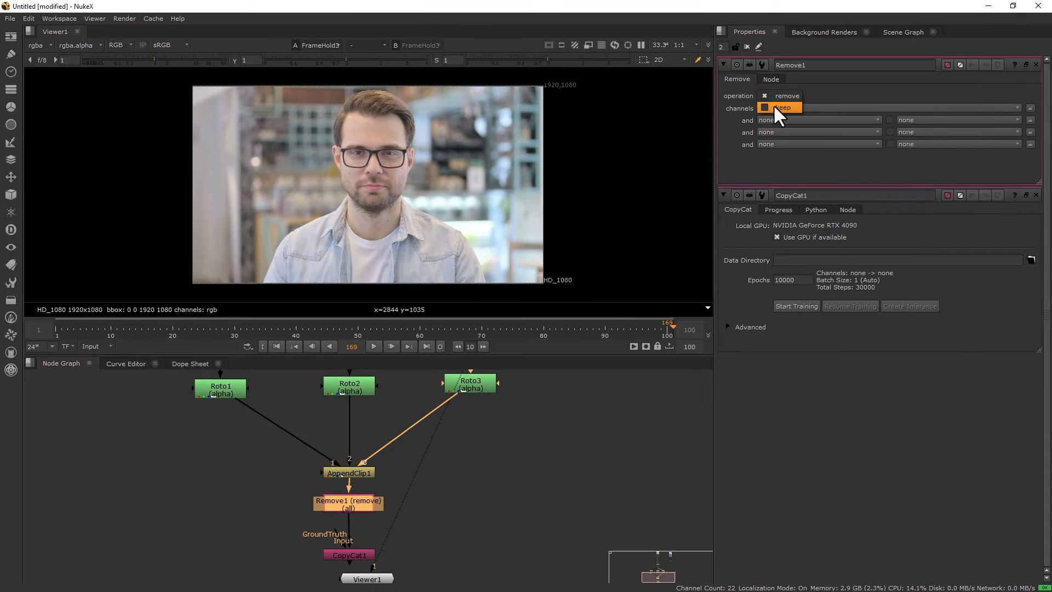
click(774, 107)
click(771, 108)
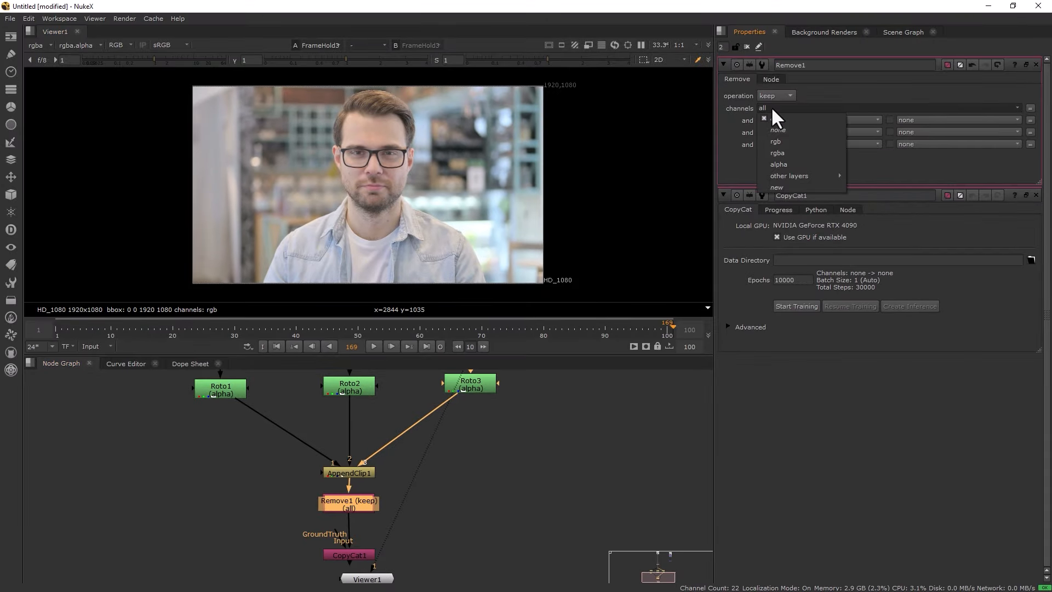
click(774, 142)
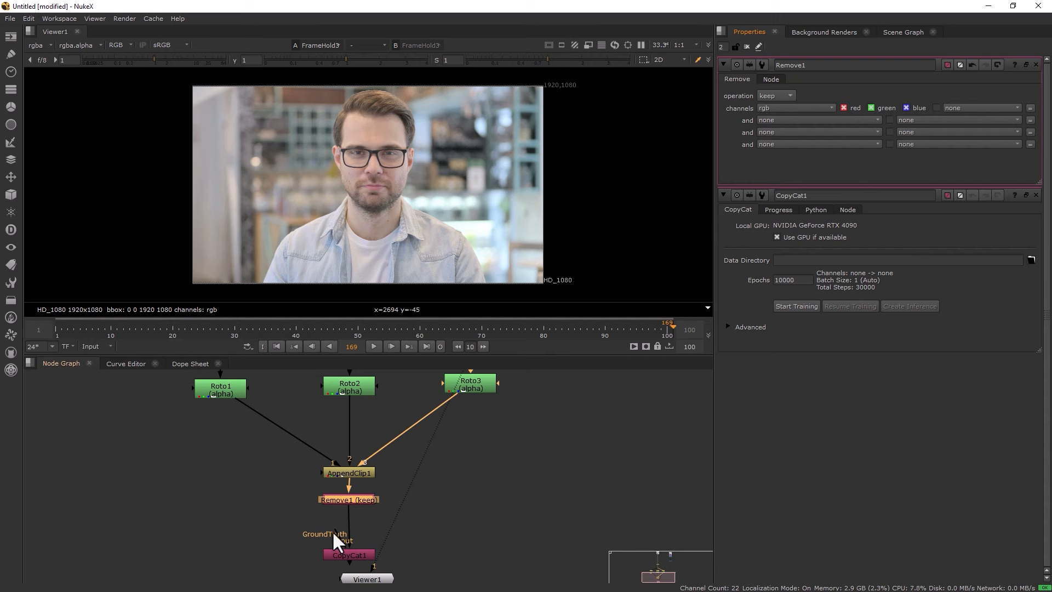
drag(333, 529, 155, 508)
click(125, 517)
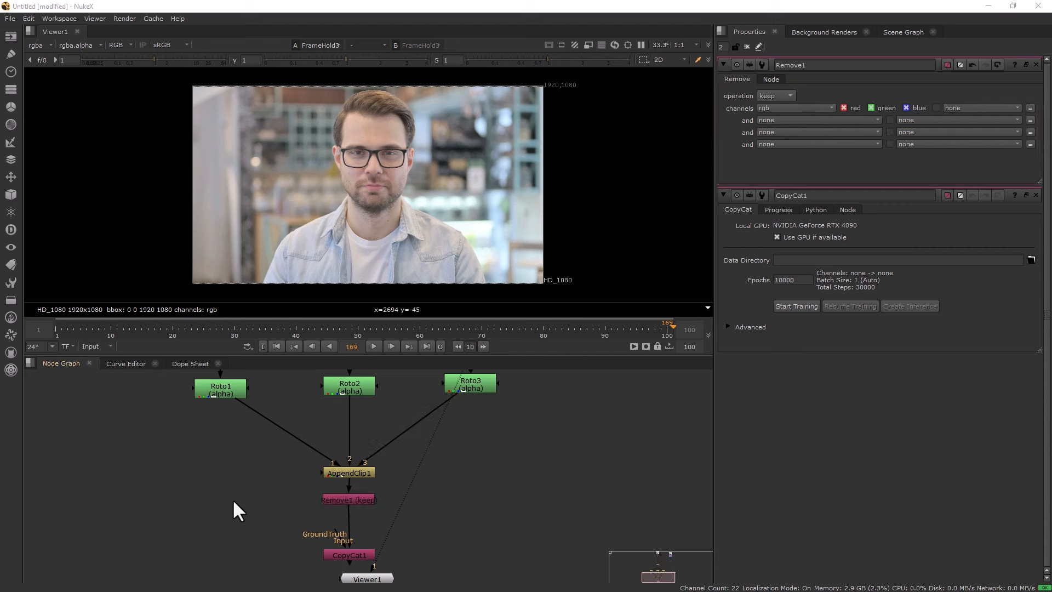
Add a Shuffle node fed by AppendClip1 and route rgba.alpha to the red, green and blue outputs.
middle_drag(258, 510, 258, 472)
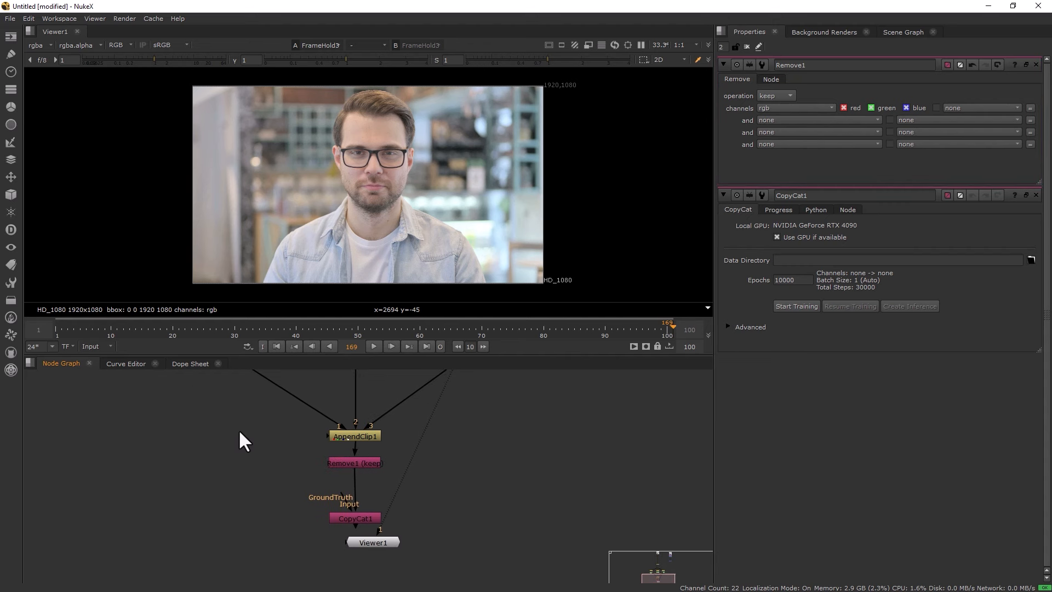
key(Tab)
text(shuf)
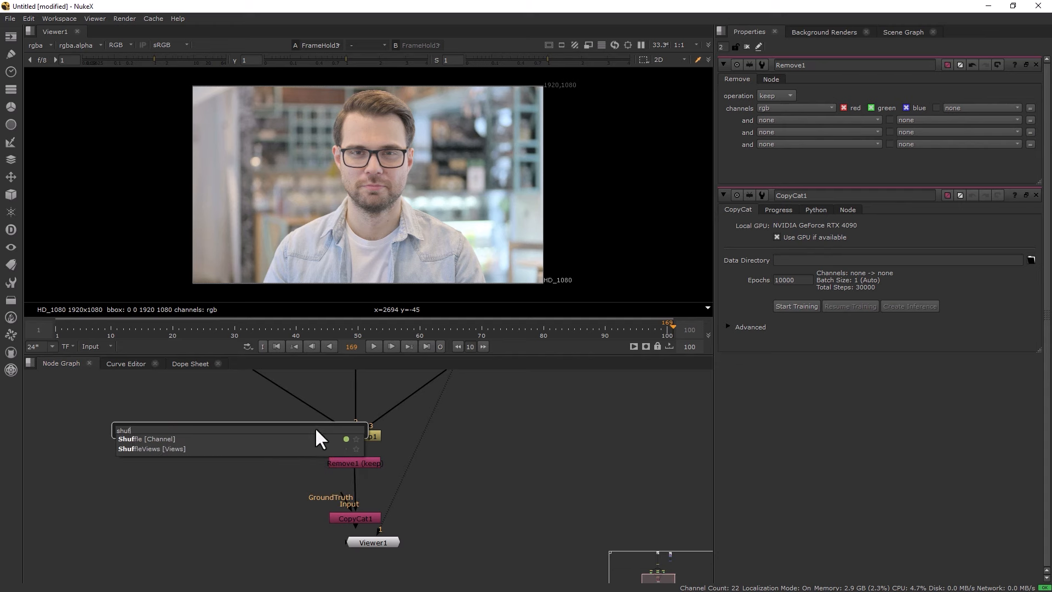
key(Return)
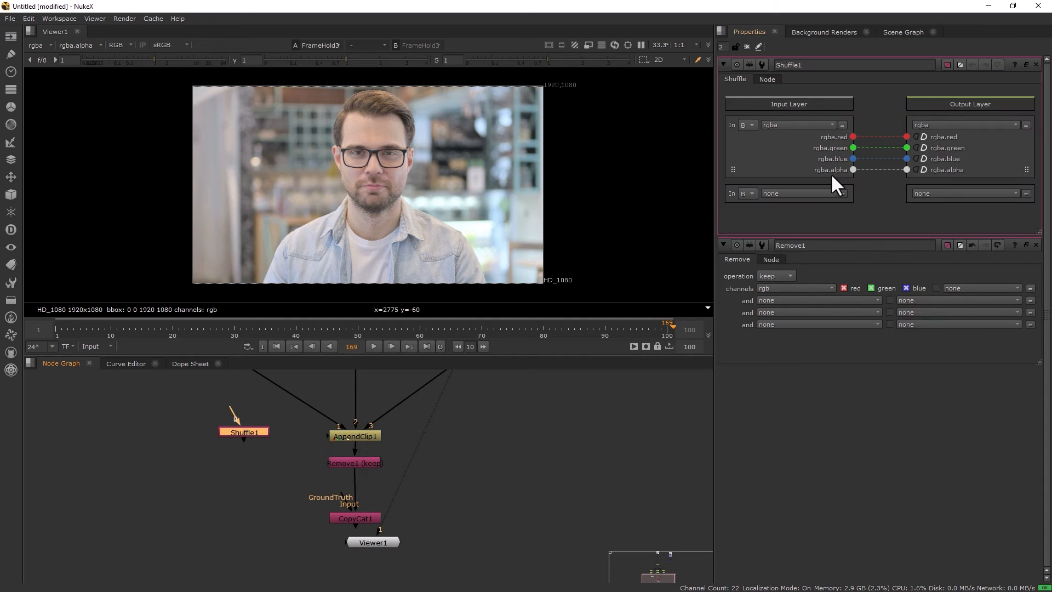
drag(854, 170, 907, 136)
drag(228, 405, 351, 437)
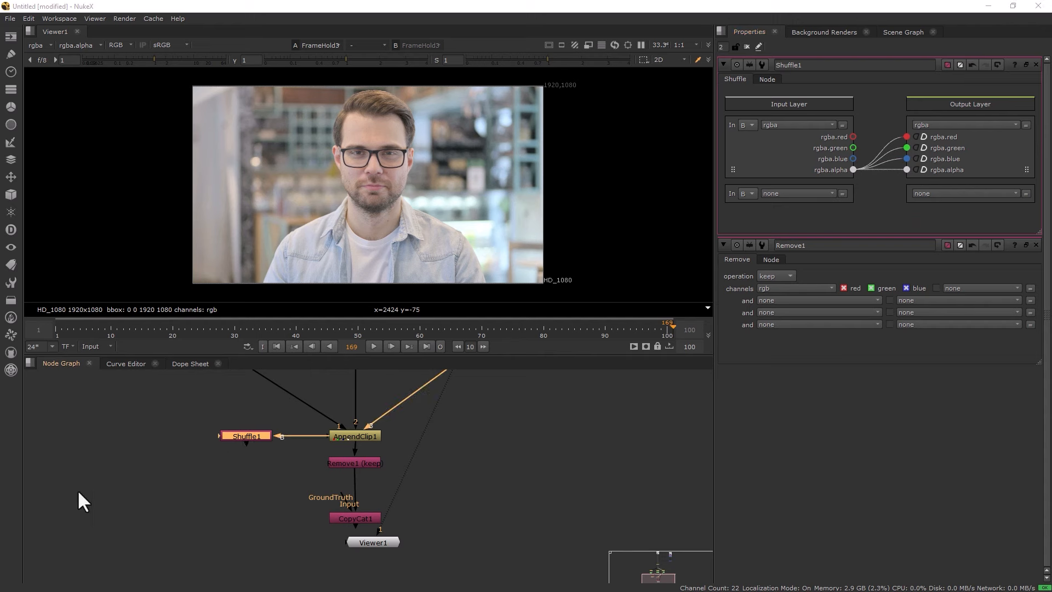
Add a second Remove node beneath Shuffle1.
click(243, 468)
key(Tab)
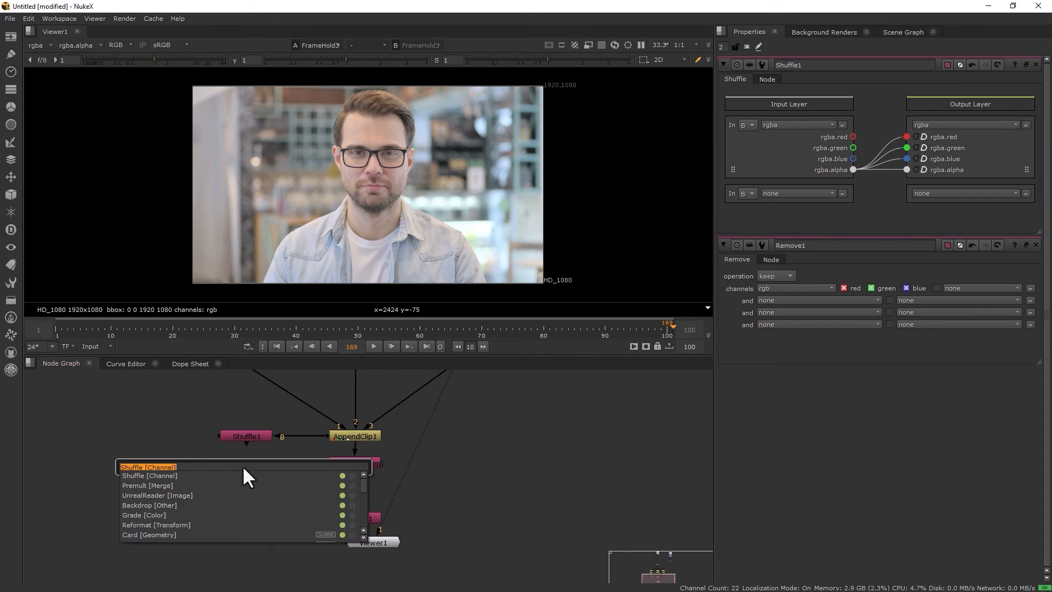
text(remove)
key(Return)
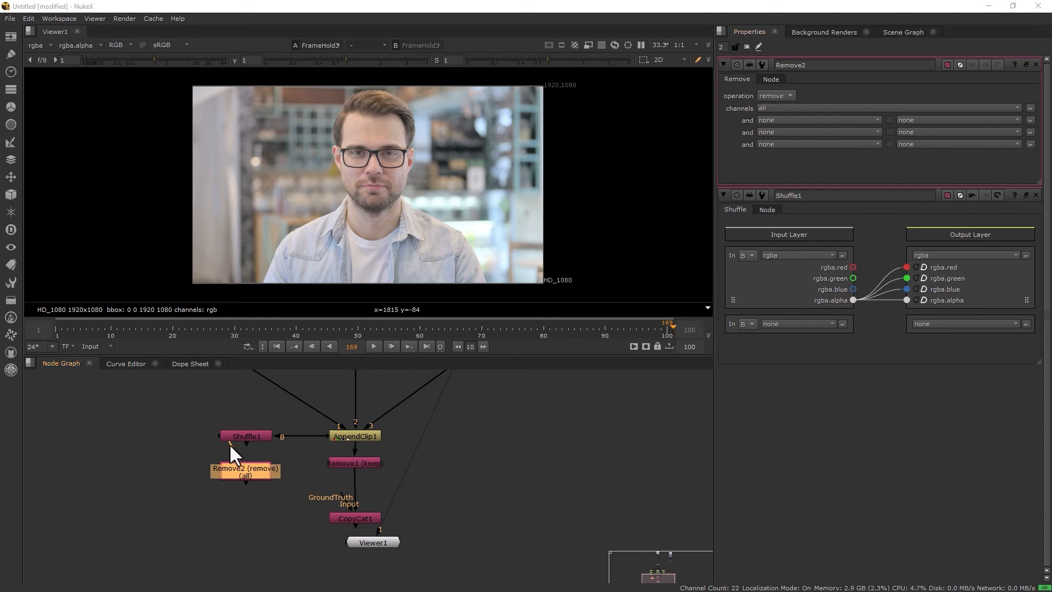
Set Remove2 to keep rgb with green and blue disabled so only the red channel remains.
click(762, 93)
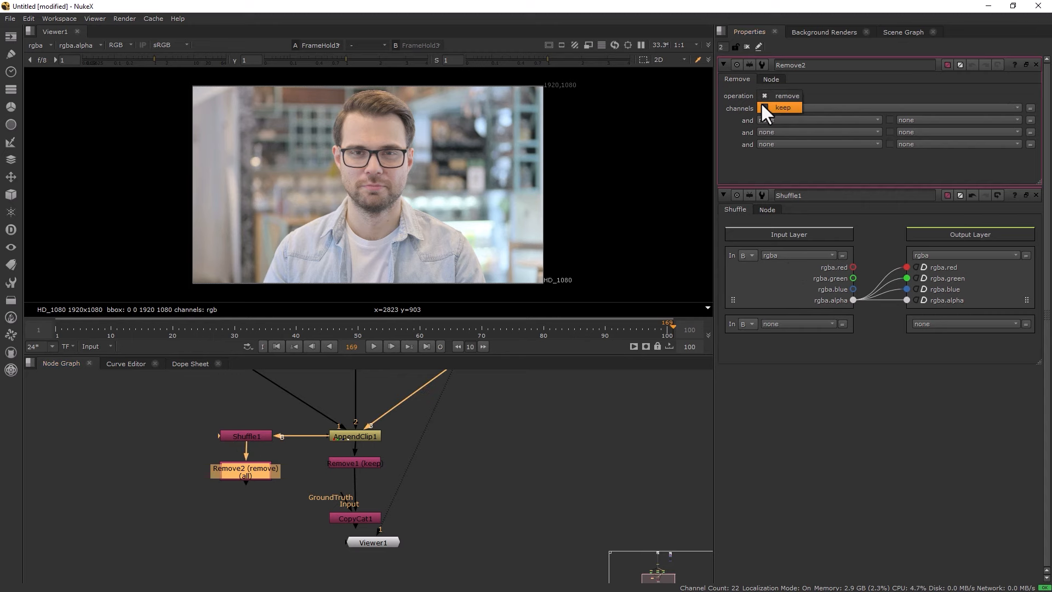
click(762, 106)
click(771, 107)
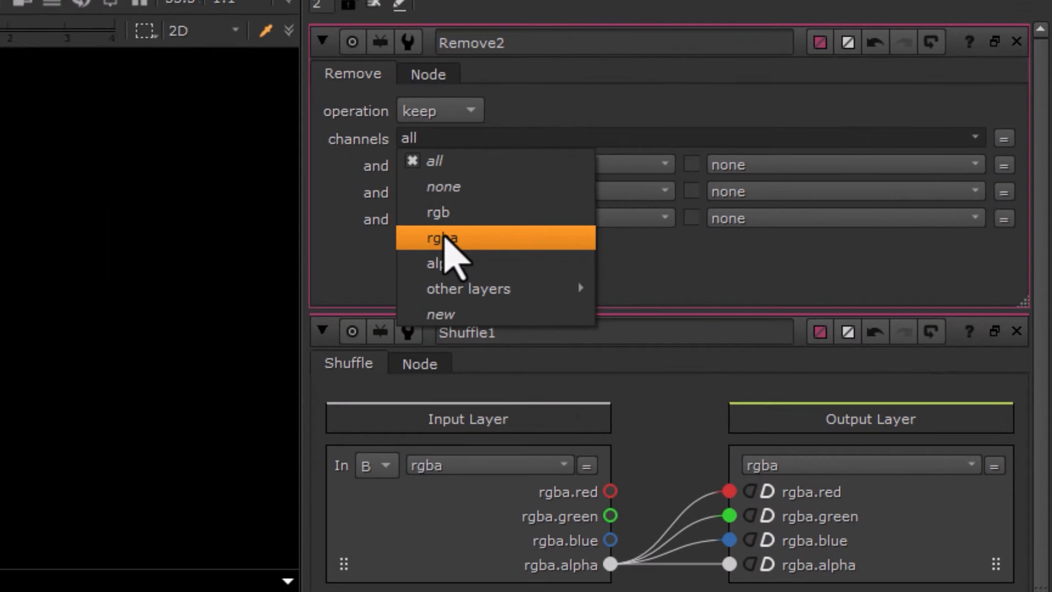
click(452, 212)
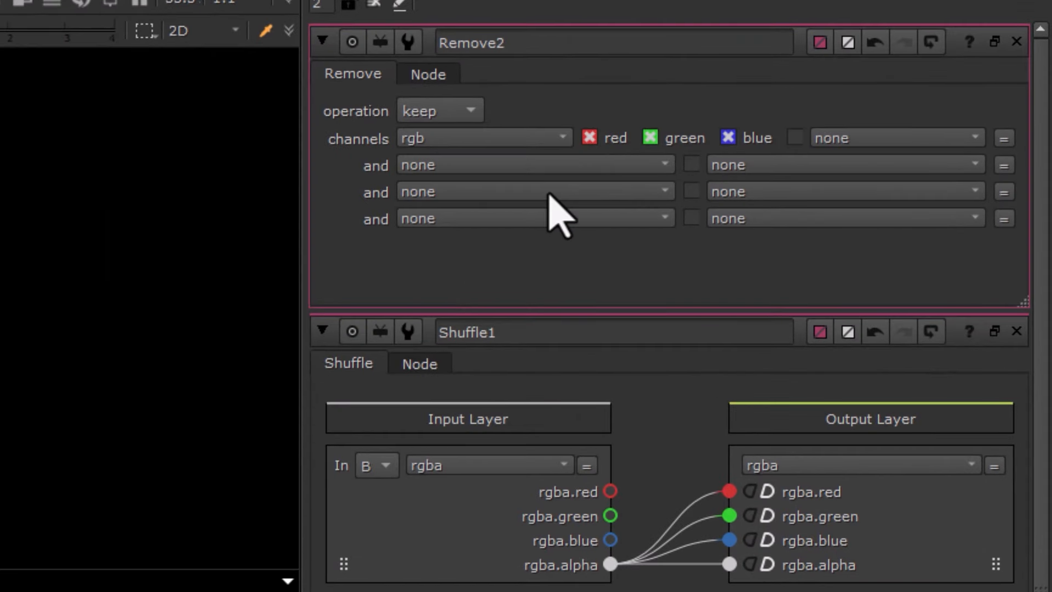
click(650, 138)
click(728, 137)
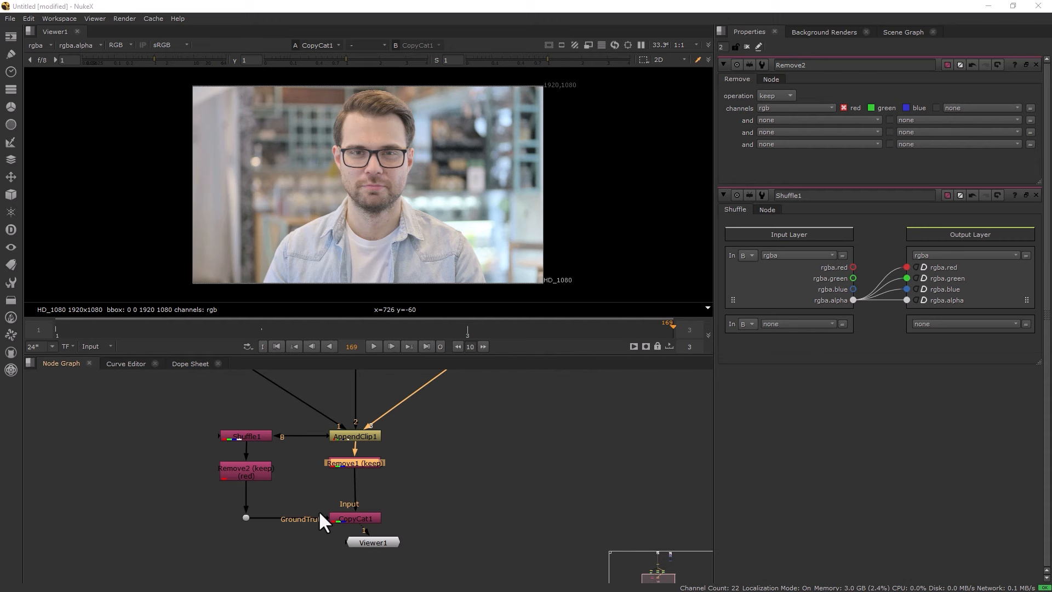
Align Viewer1 directly beneath CopyCat1 in the node graph and clear the node selection.
click(339, 517)
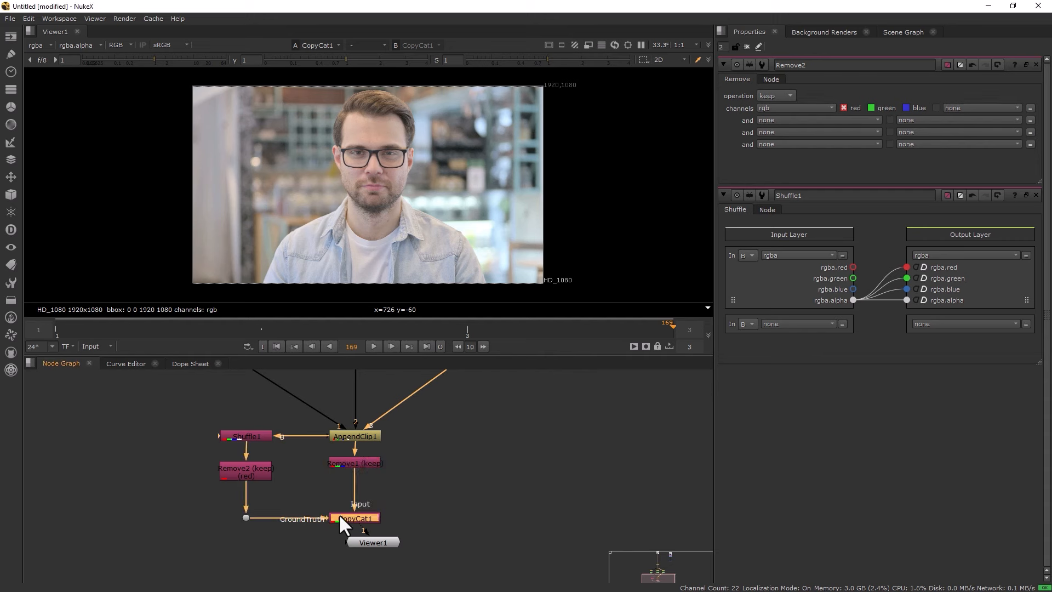
drag(361, 540, 344, 544)
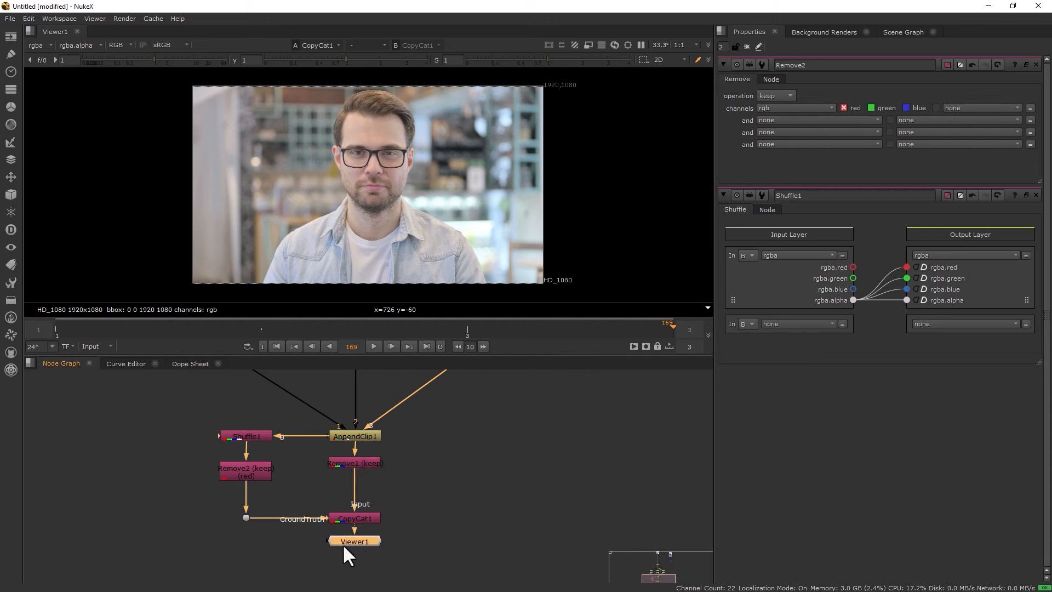
drag(405, 557, 310, 410)
click(163, 403)
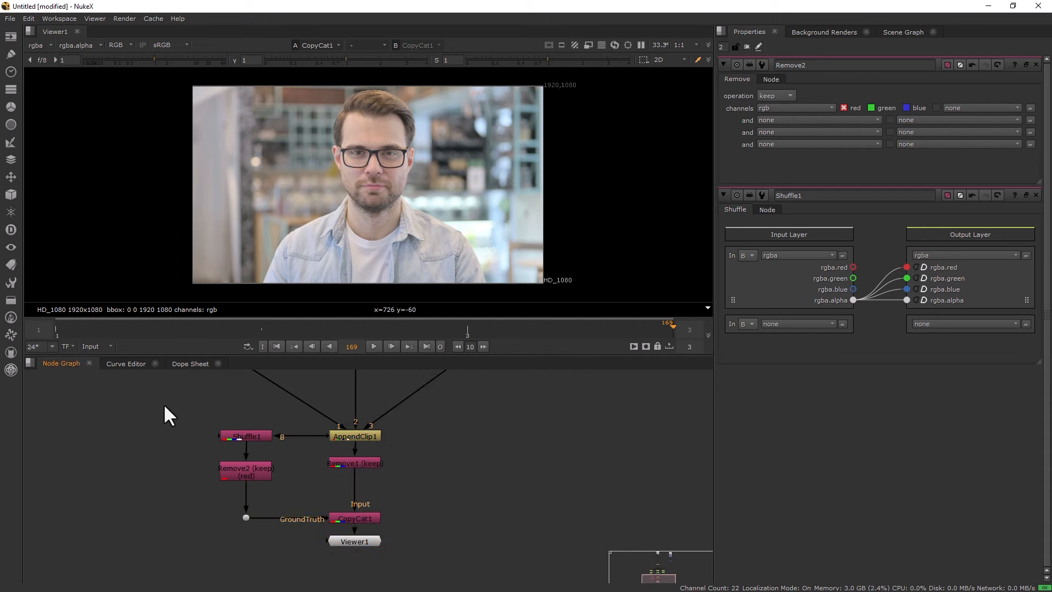
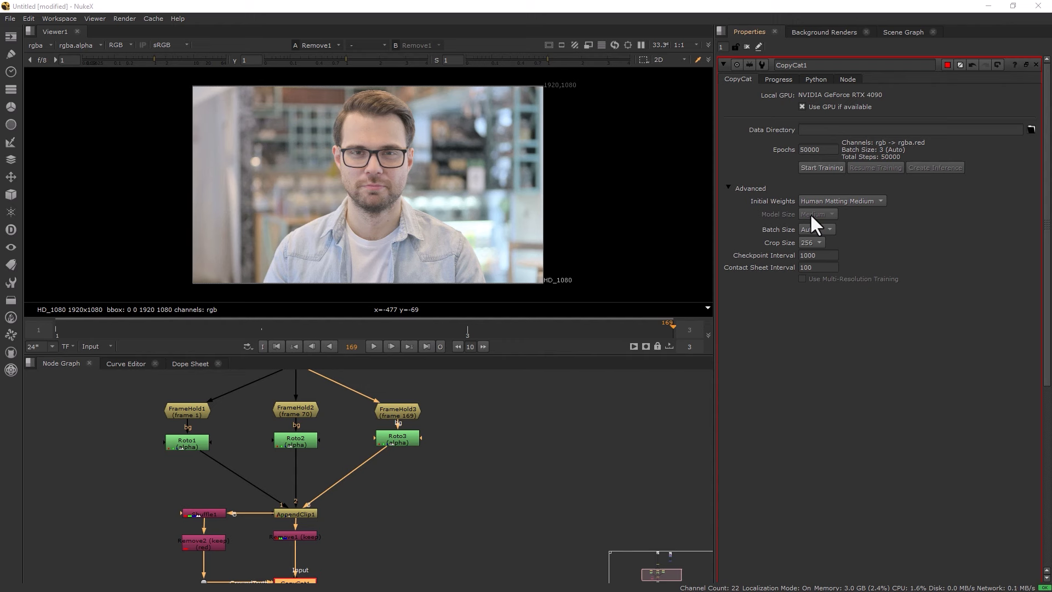
Review the Initial Weights choices of CopyCat1, keep Human Matting Medium, and collapse the advanced settings.
click(817, 201)
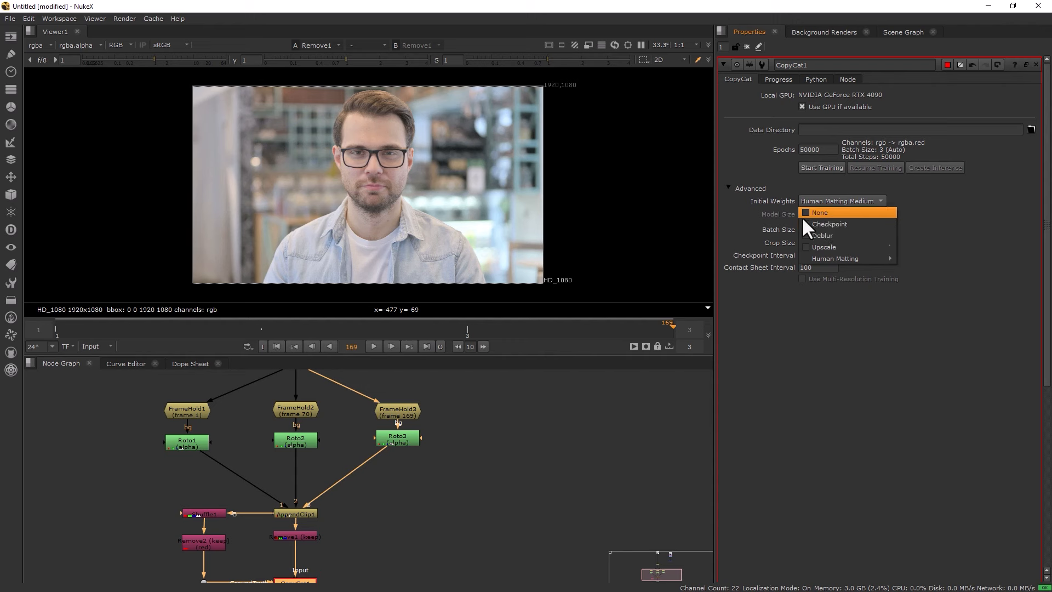
mouse_move(824, 258)
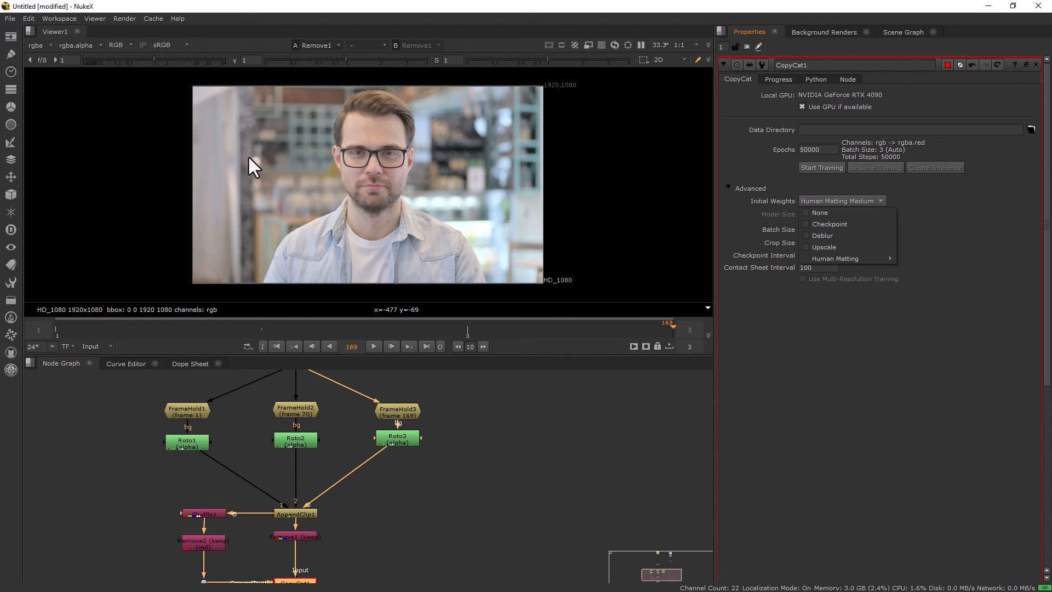
click(904, 388)
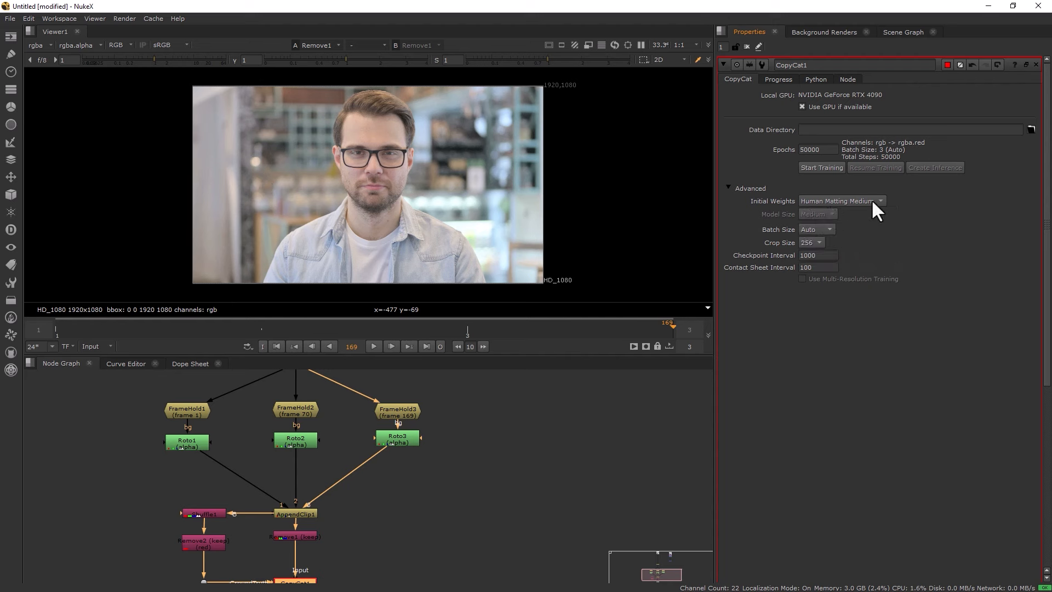
click(728, 188)
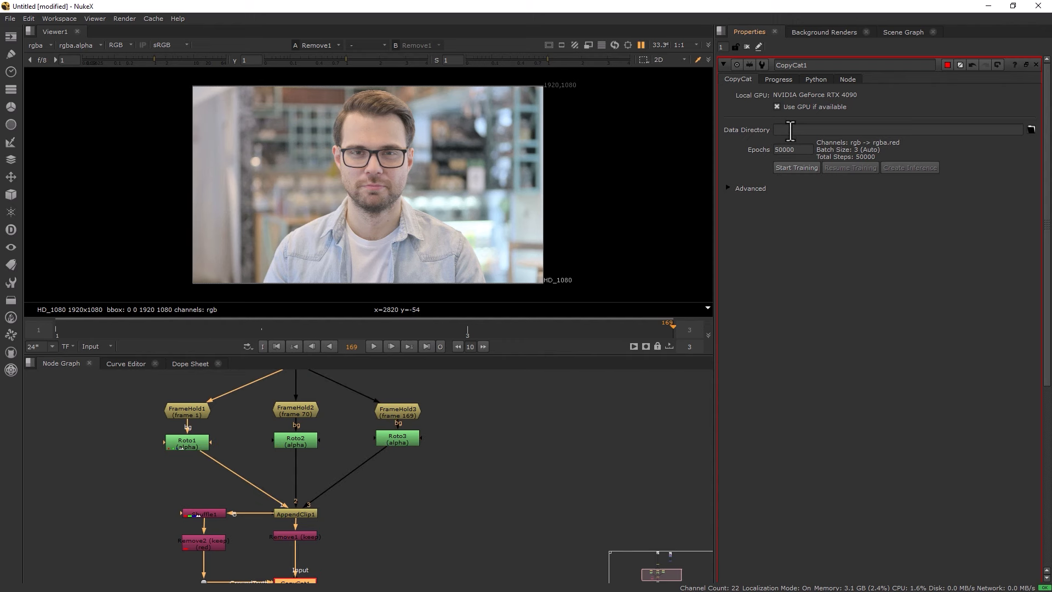
Create a new folder named CC4 inside CopyCat_Youtube and set it as CopyCat1's data directory.
click(1030, 130)
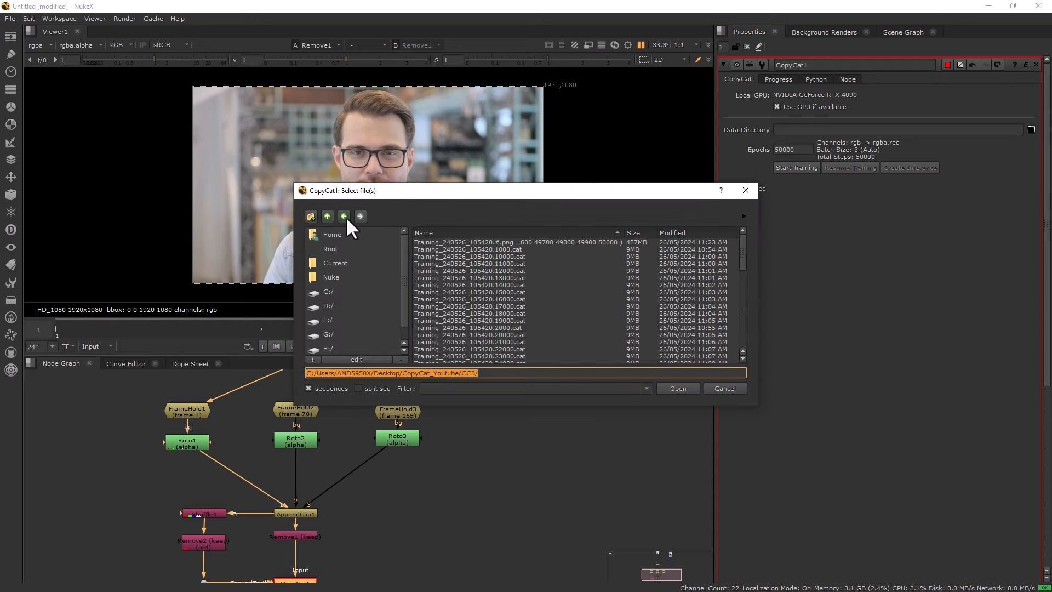
click(328, 216)
click(311, 216)
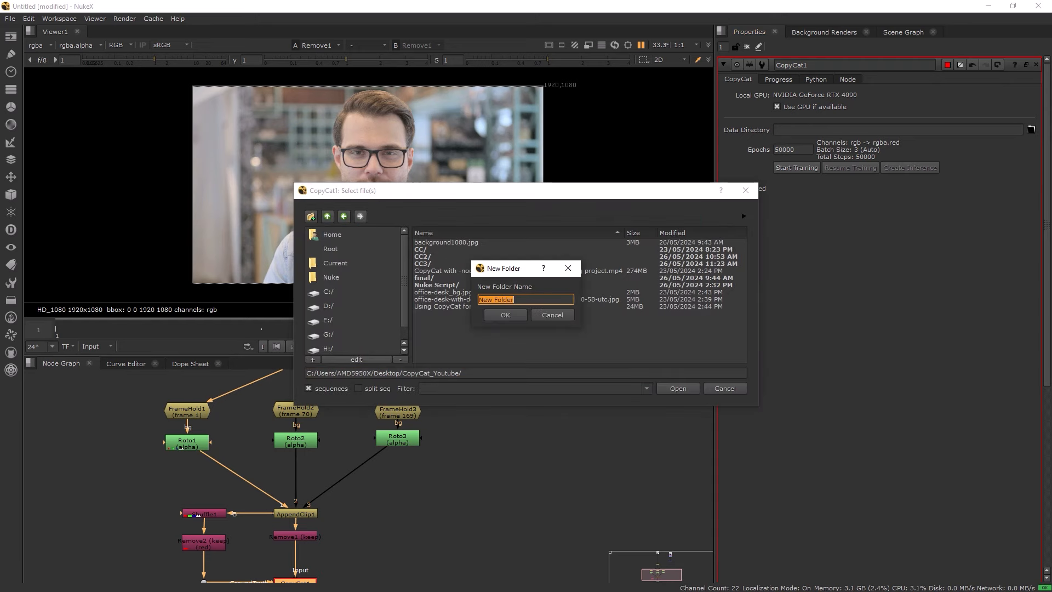
text(CC4)
key(Return)
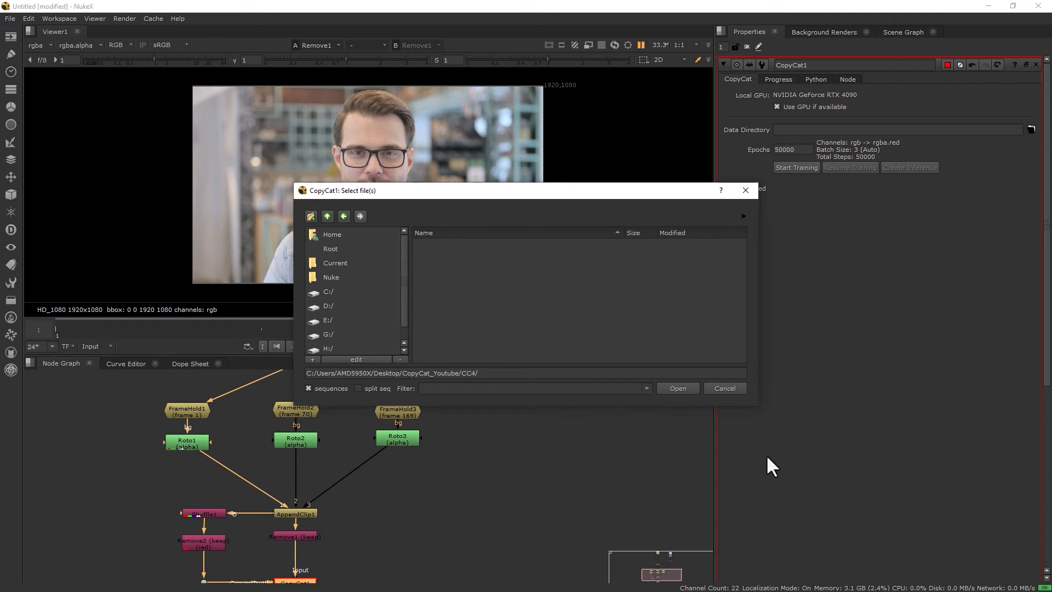
click(673, 390)
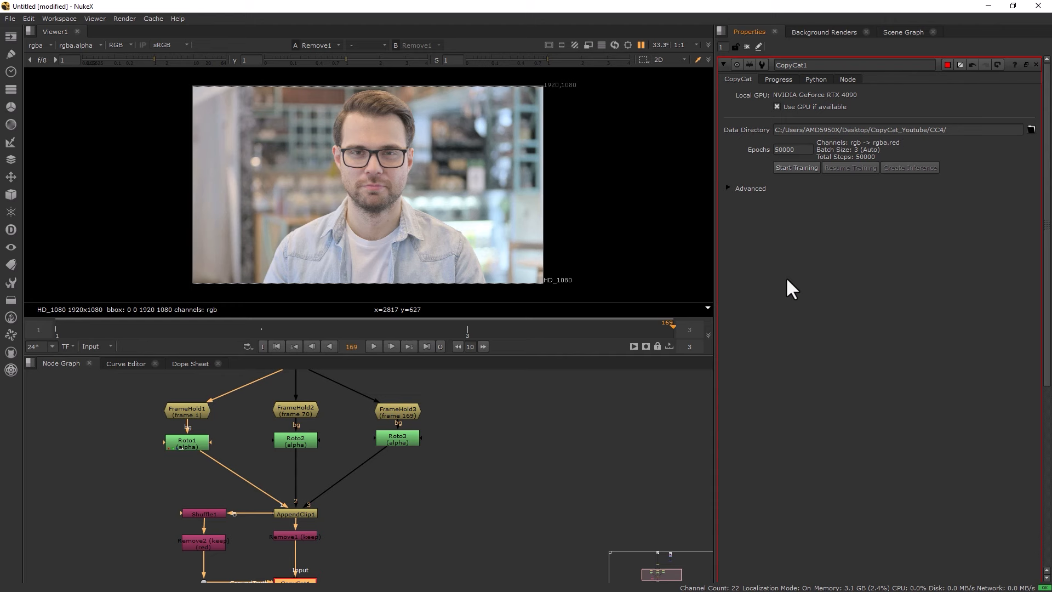
Start the CopyCat1 training and show its progress information.
click(791, 168)
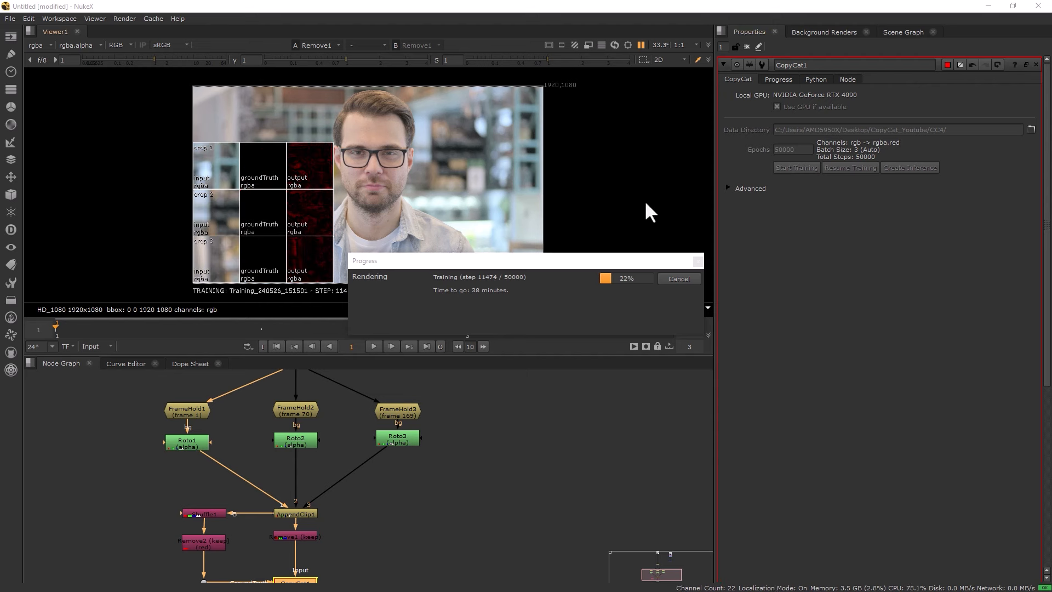
click(769, 78)
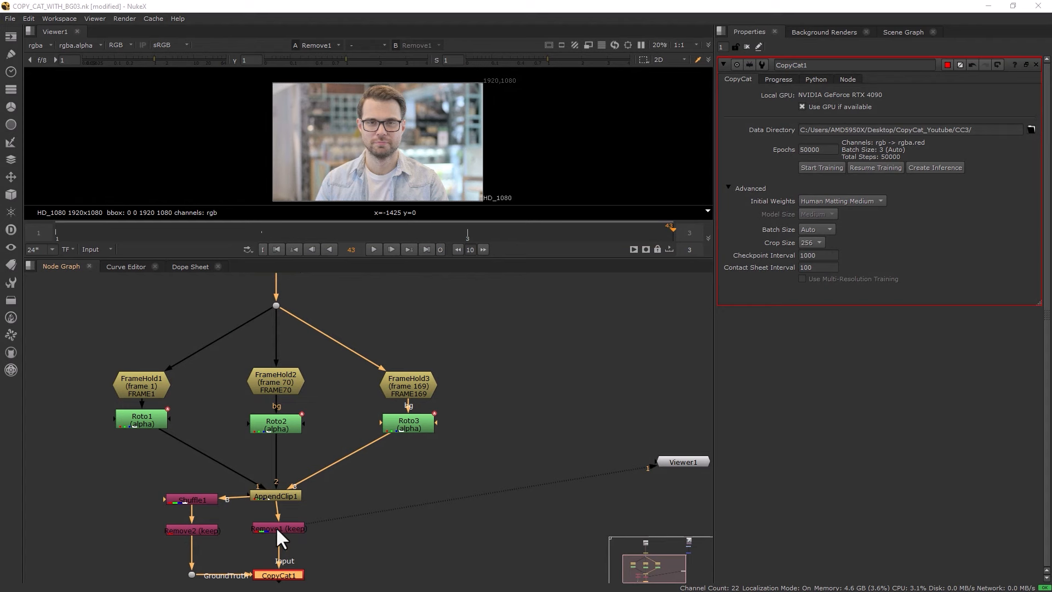
Straighten the AppendClip1 branch by aligning Remove1 and CopyCat1 vertically beneath it.
drag(275, 528, 271, 527)
drag(273, 575, 269, 575)
Create an Inference node from CopyCat1, place it beside Read1, and connect its input to Read1.
click(353, 557)
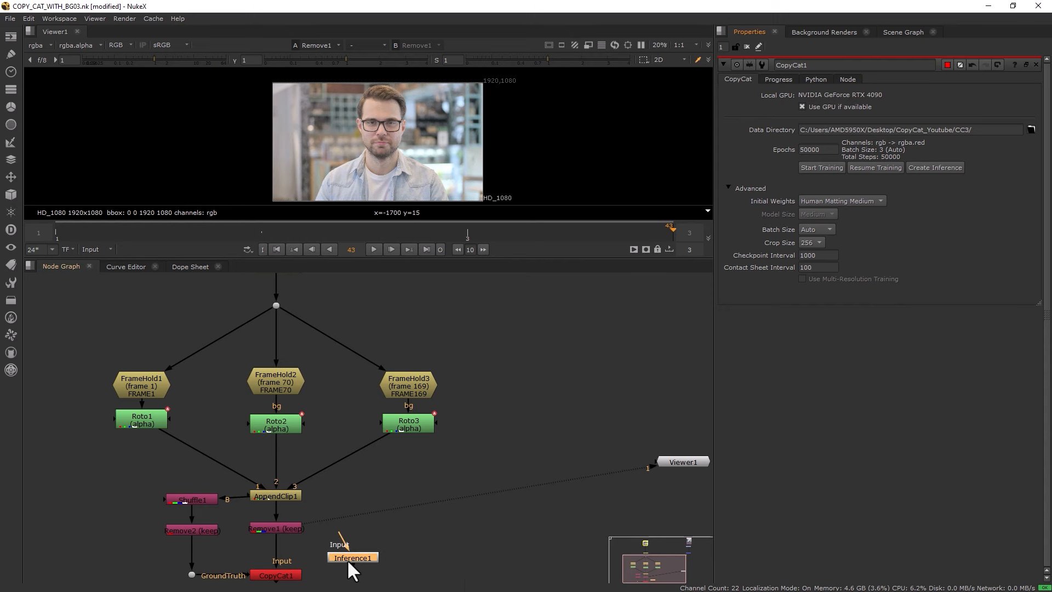
drag(348, 560, 399, 563)
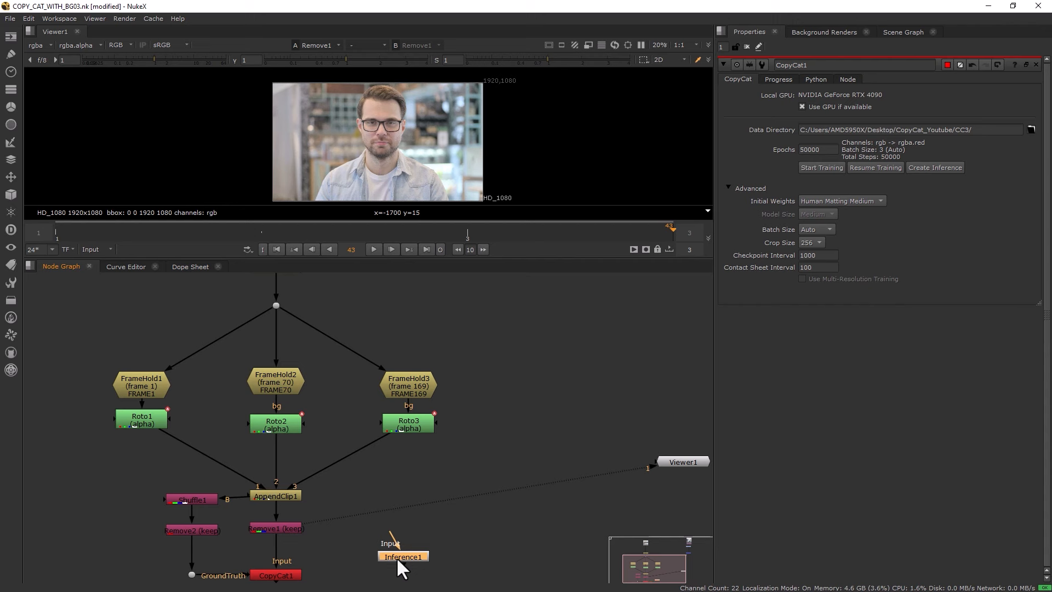
drag(374, 556, 383, 552)
drag(380, 557, 399, 326)
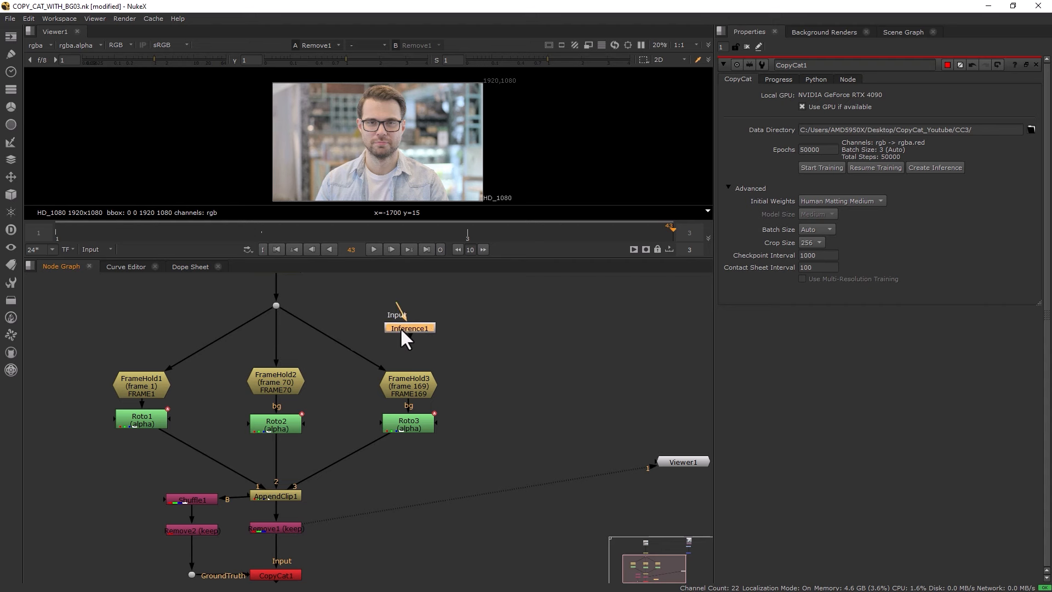
middle_drag(376, 343, 363, 516)
drag(392, 503, 393, 353)
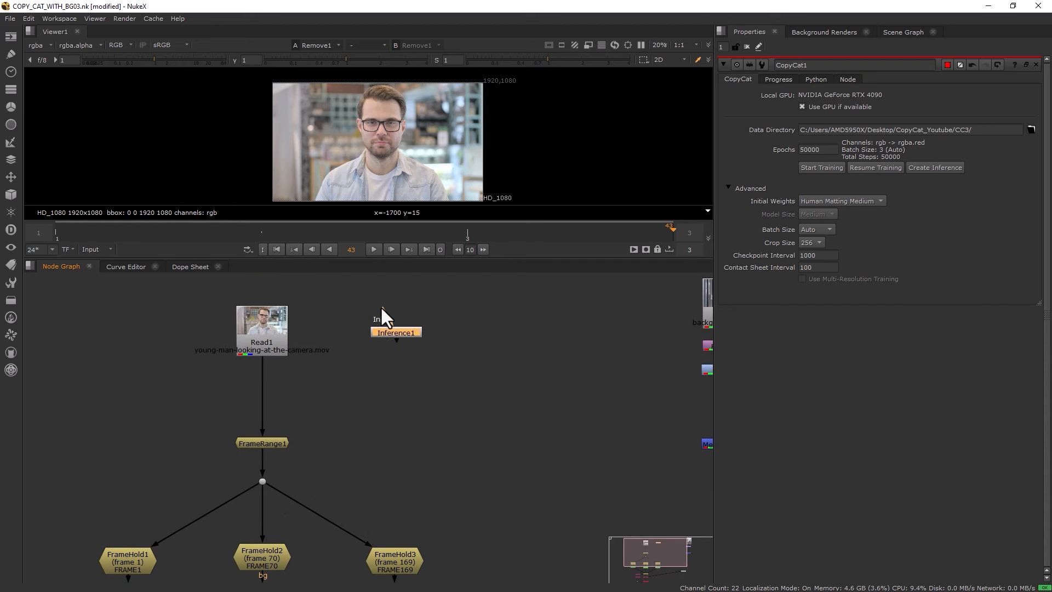
drag(380, 306, 258, 326)
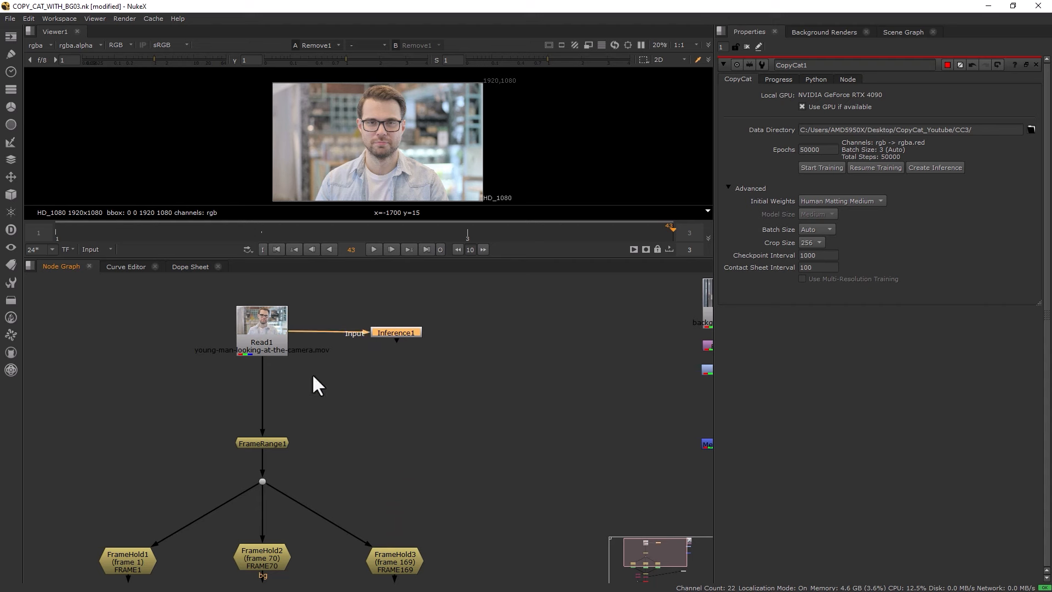
drag(398, 336, 398, 334)
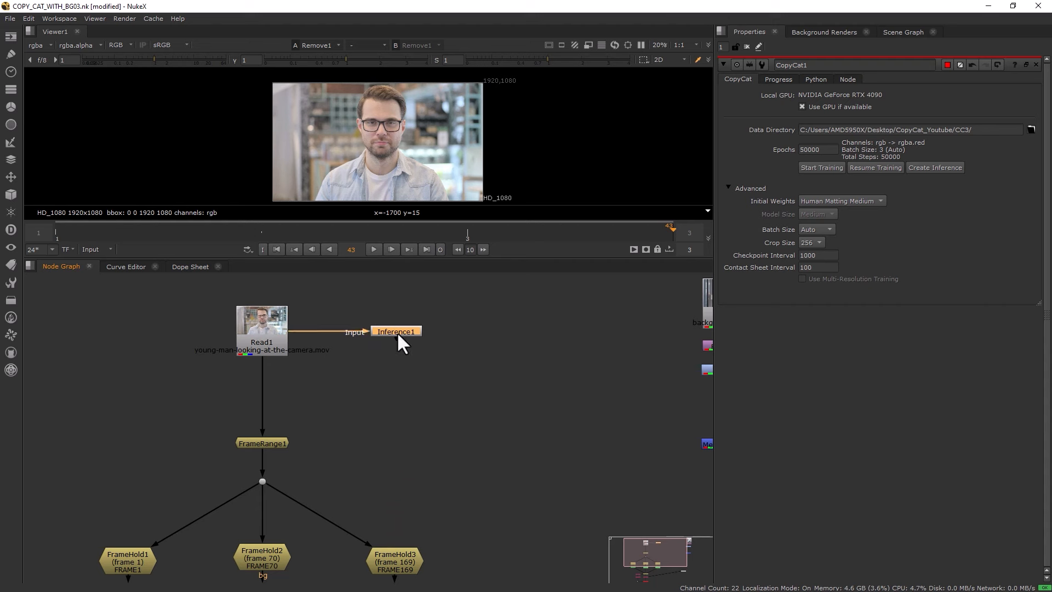
Enable the postage stamp on Inference1, line the node up with Read1, and show its output in the viewer.
key(Return)
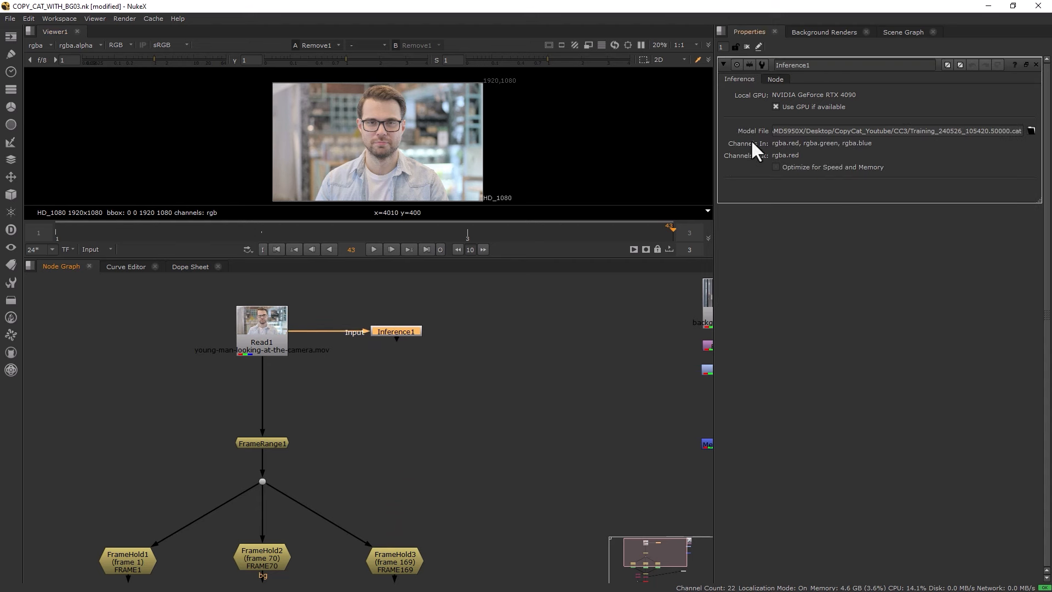
click(777, 79)
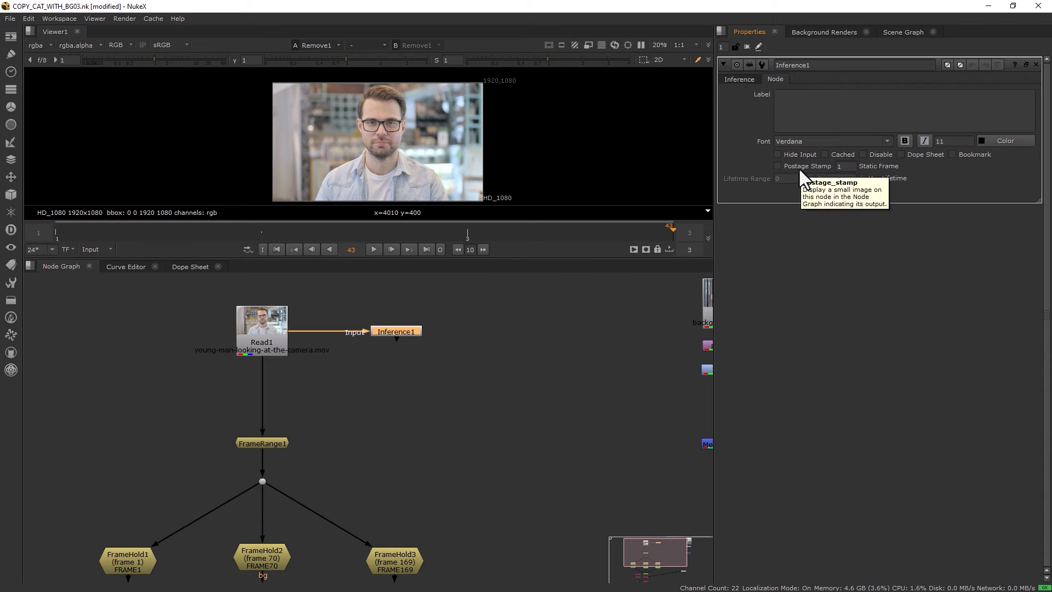
click(799, 168)
drag(390, 344, 390, 327)
key(1)
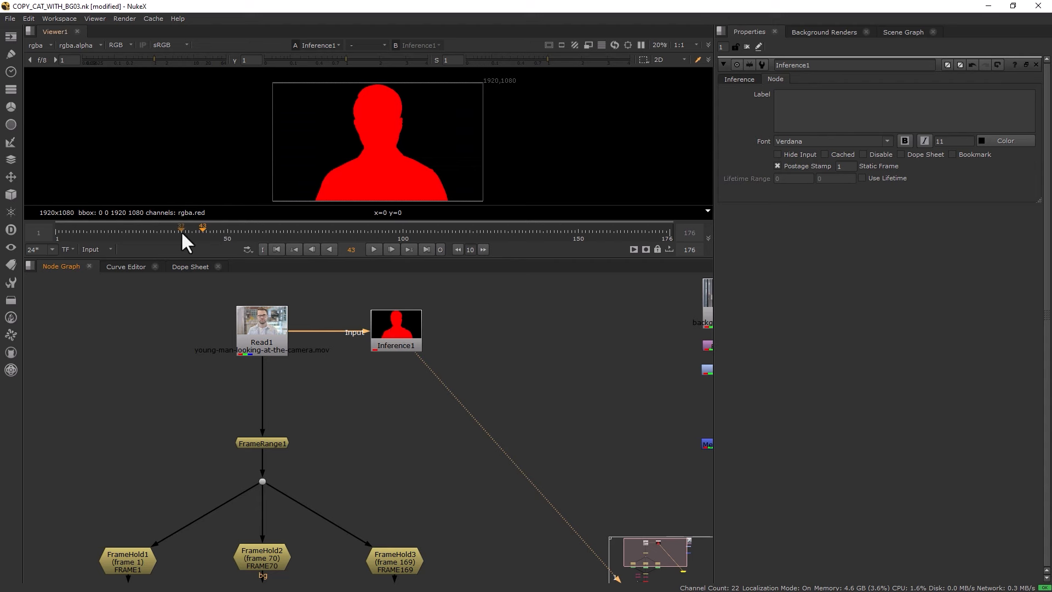
Examine the inferred matte across the timeline in relation to the three FrameHold training frames 1, 70 and 169.
click(122, 562)
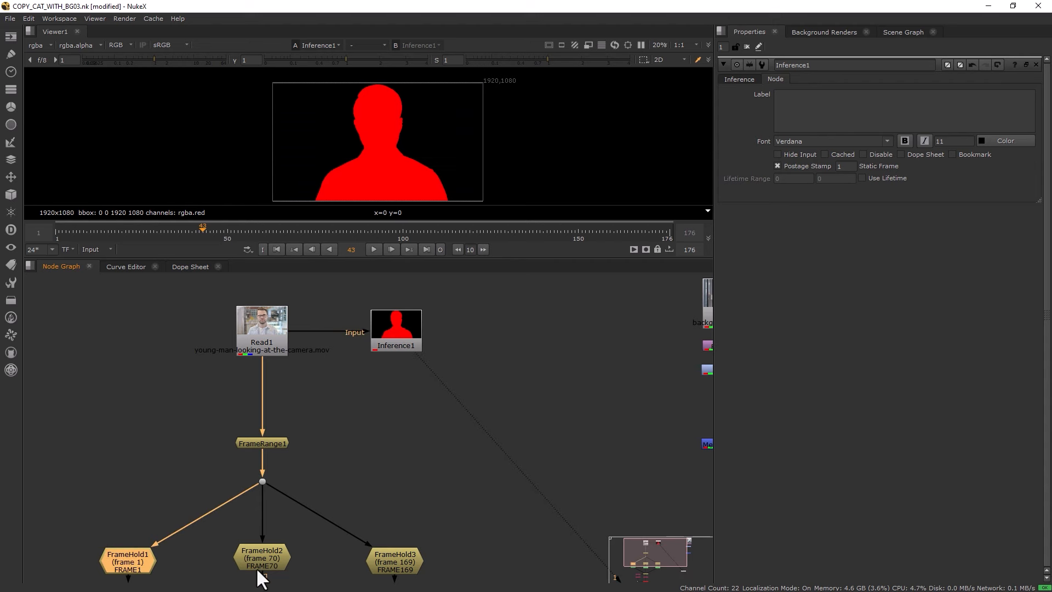
click(269, 565)
click(396, 564)
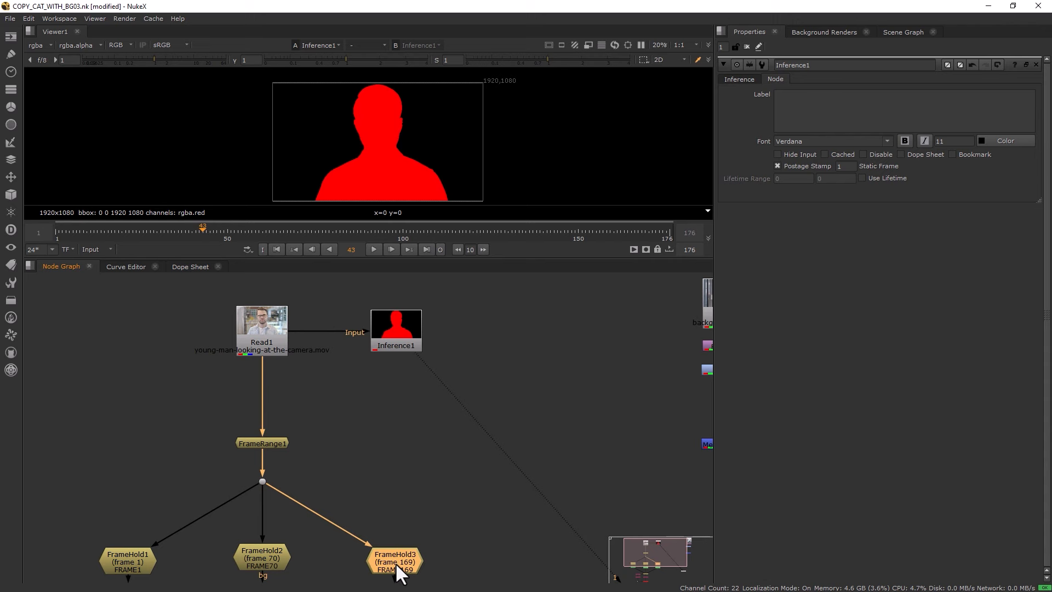
click(125, 561)
click(261, 558)
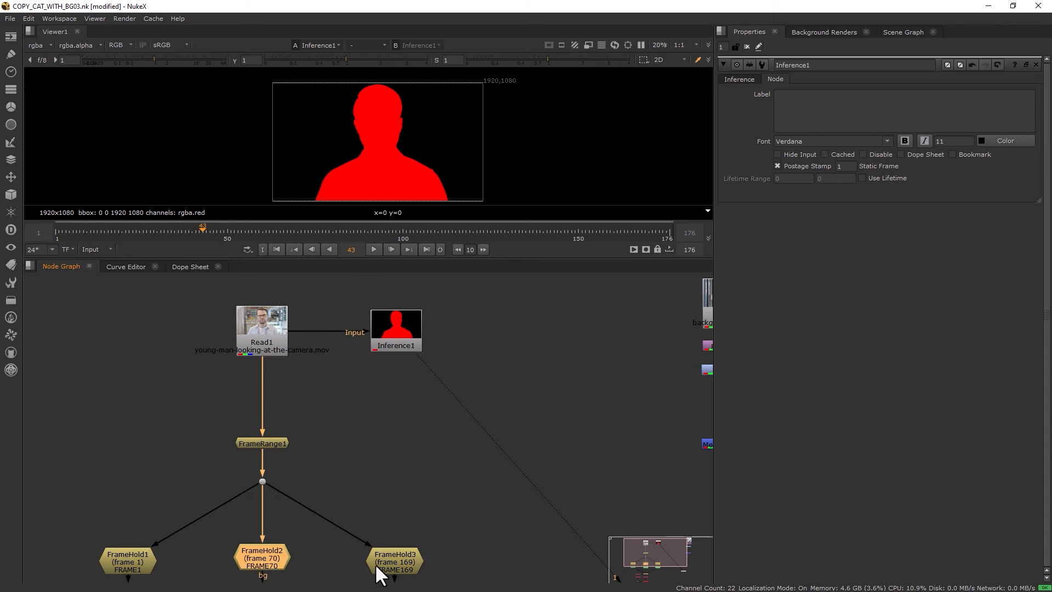
click(377, 567)
drag(114, 228, 471, 231)
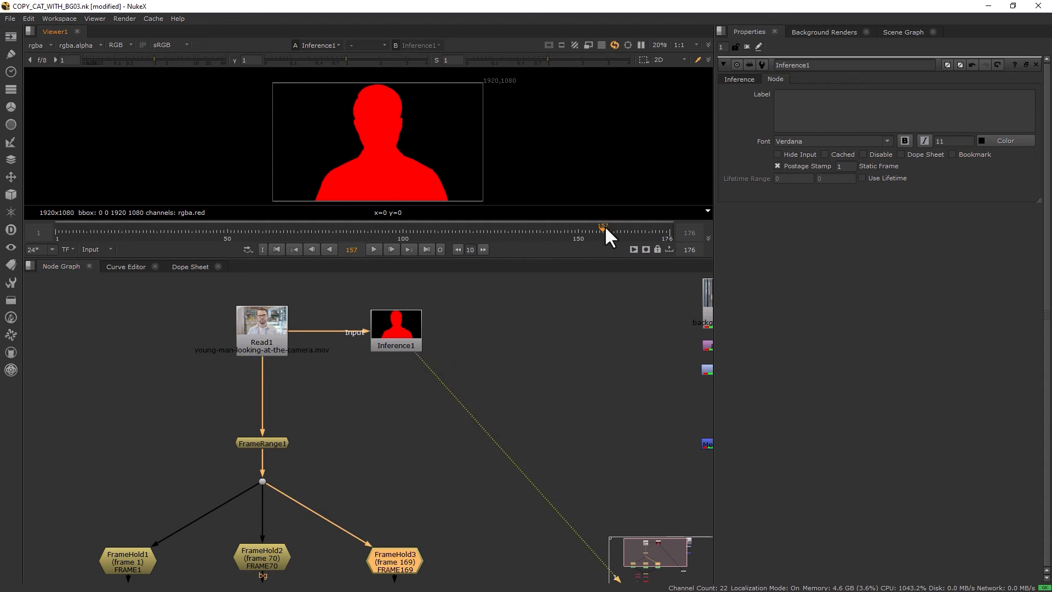
click(182, 230)
click(144, 557)
click(258, 554)
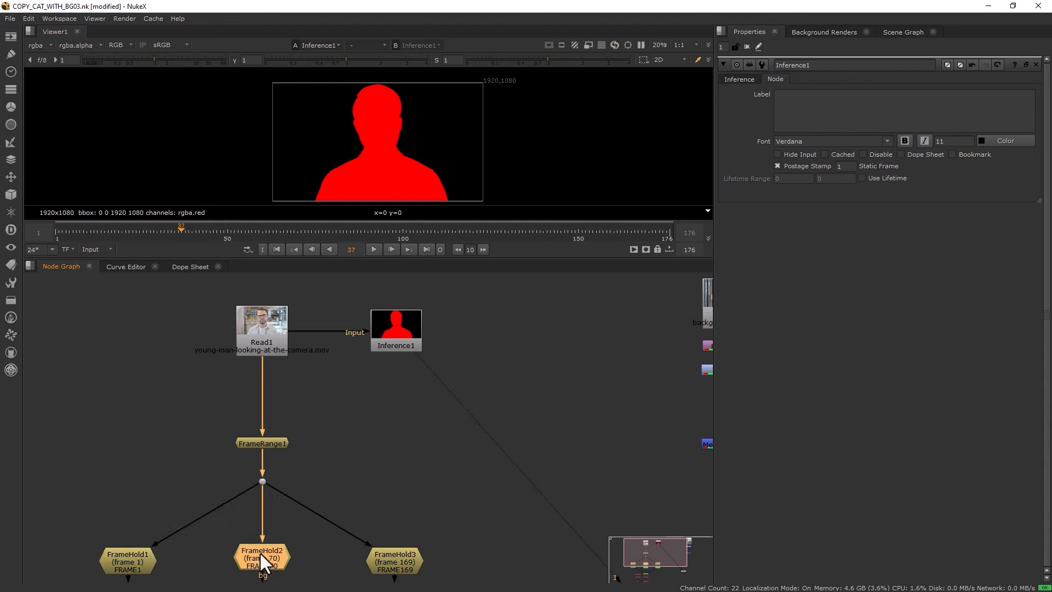
click(390, 567)
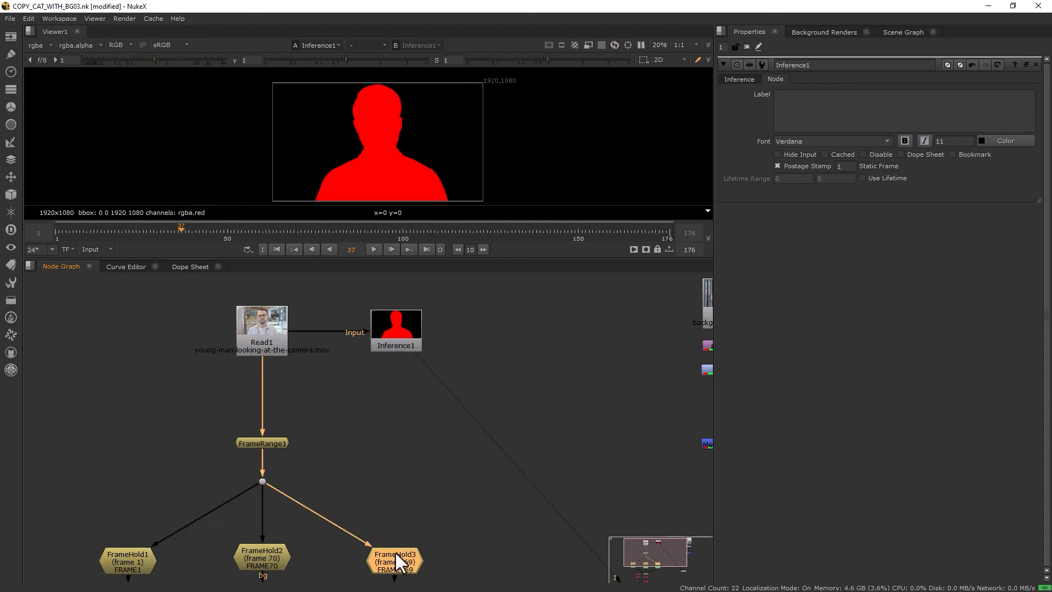
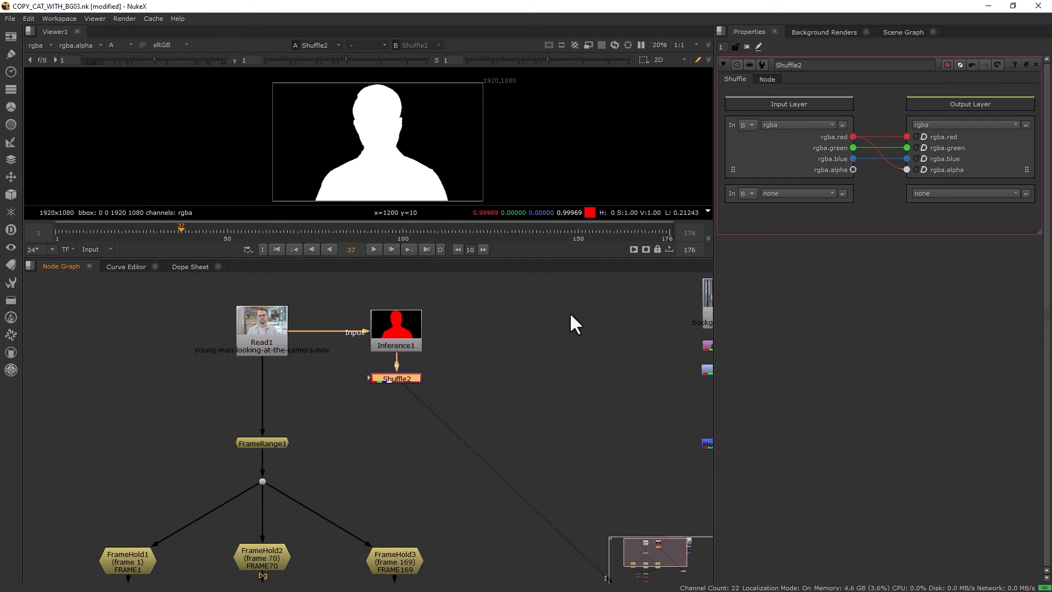
Lower the viewer gamma to 0.008 and inspect the alpha matte from Shuffle2 for impurities inside the man's silhouette.
middle_drag(570, 322, 404, 363)
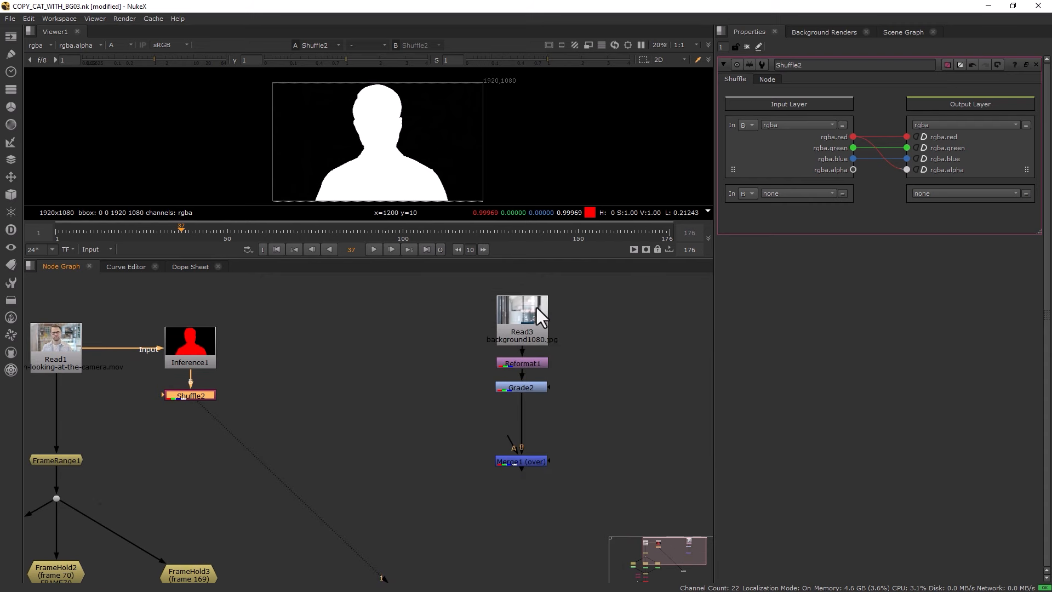
middle_drag(299, 383, 448, 366)
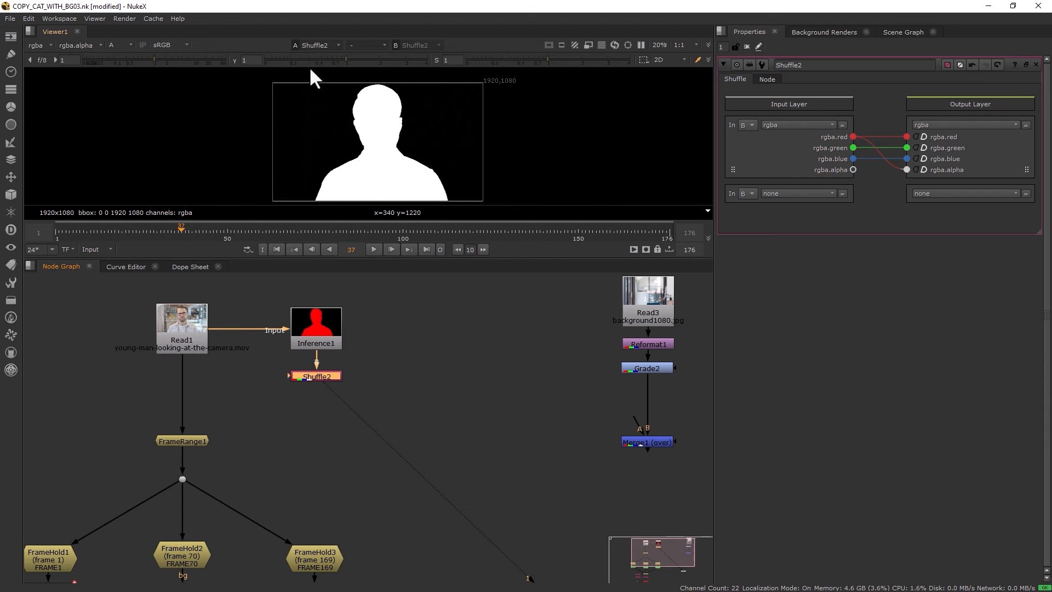
click(235, 59)
scroll(375, 159, up, 6)
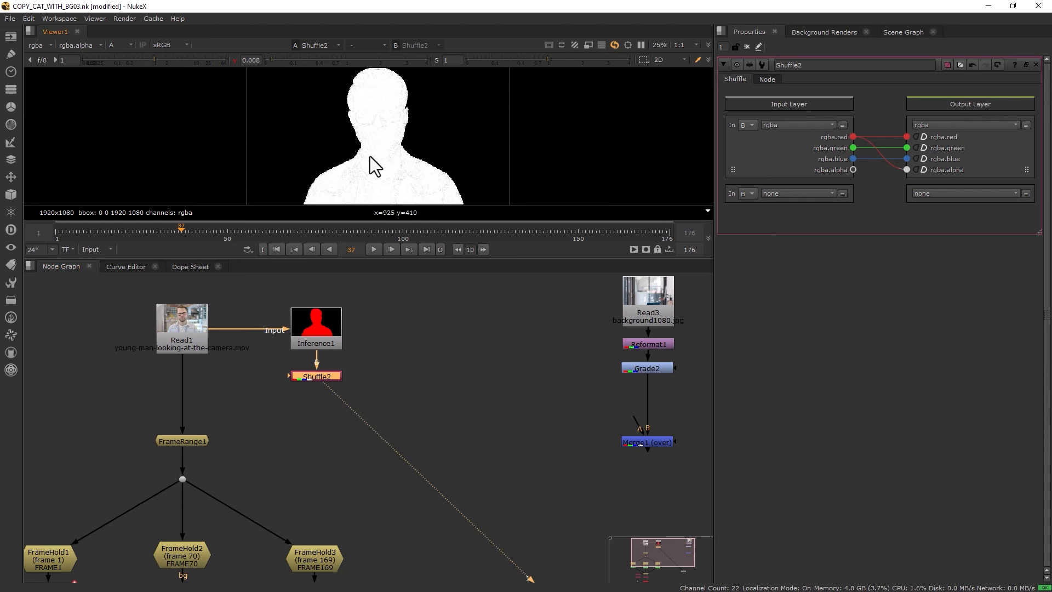
scroll(372, 159, down, 1)
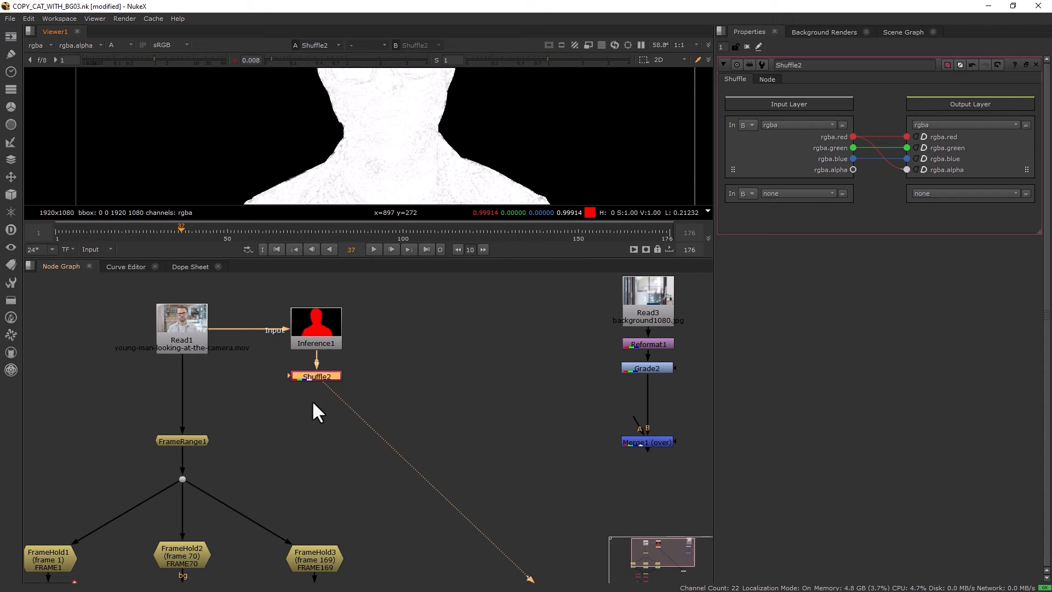
Add a Grade node below Shuffle2, restrict it to the alpha channel, and inspect its matte in the viewer.
key(g)
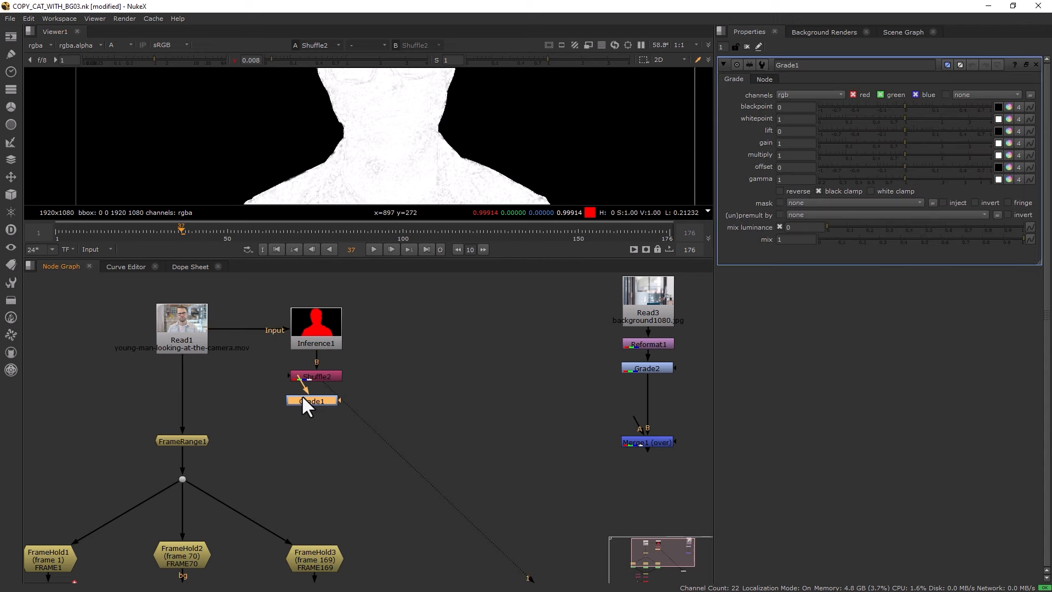
drag(304, 394, 309, 375)
click(793, 94)
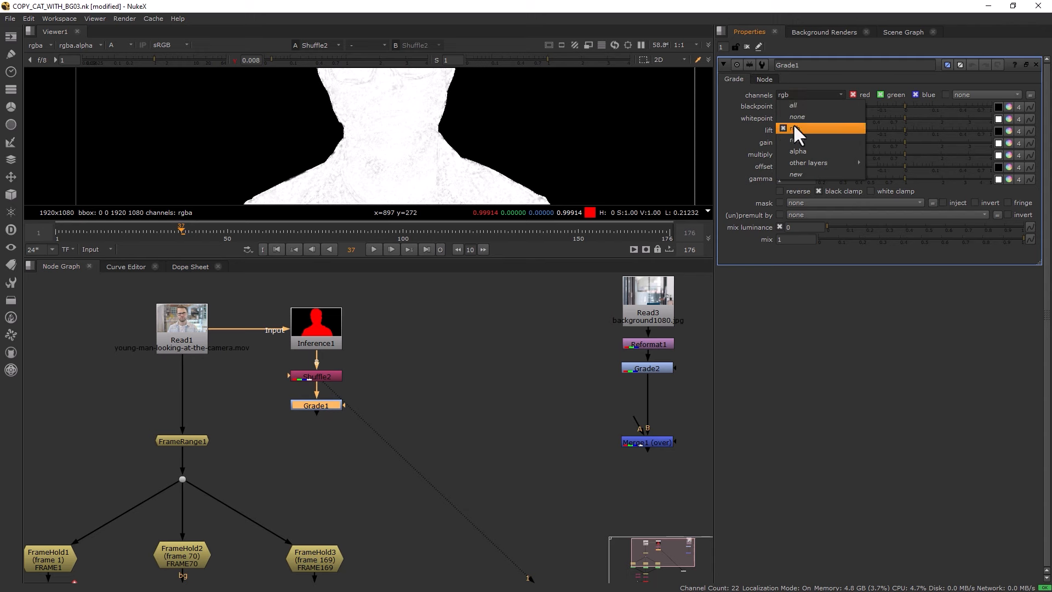
click(797, 151)
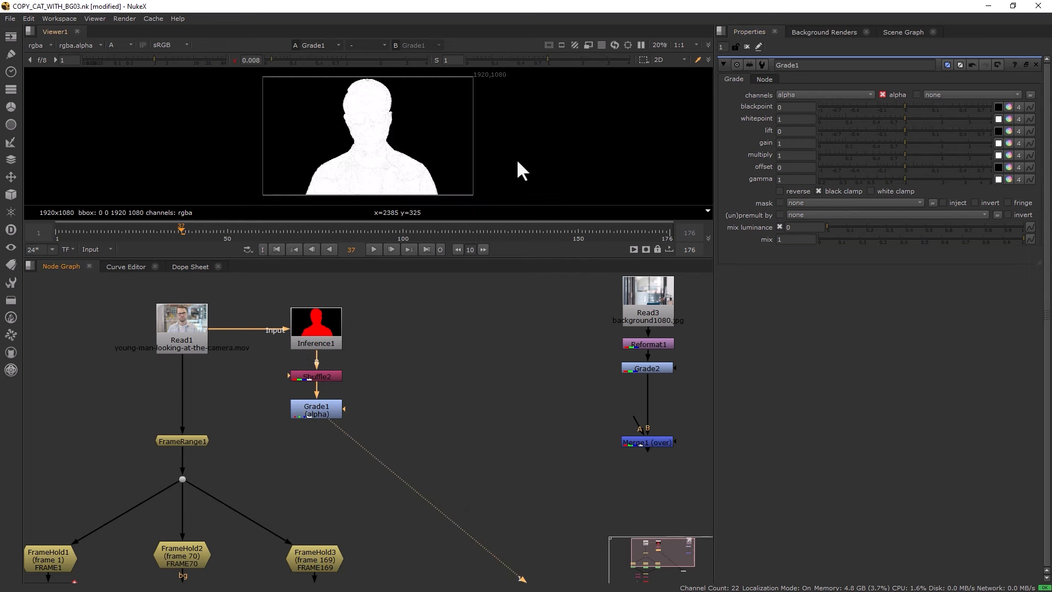
scroll(350, 172, up, 6)
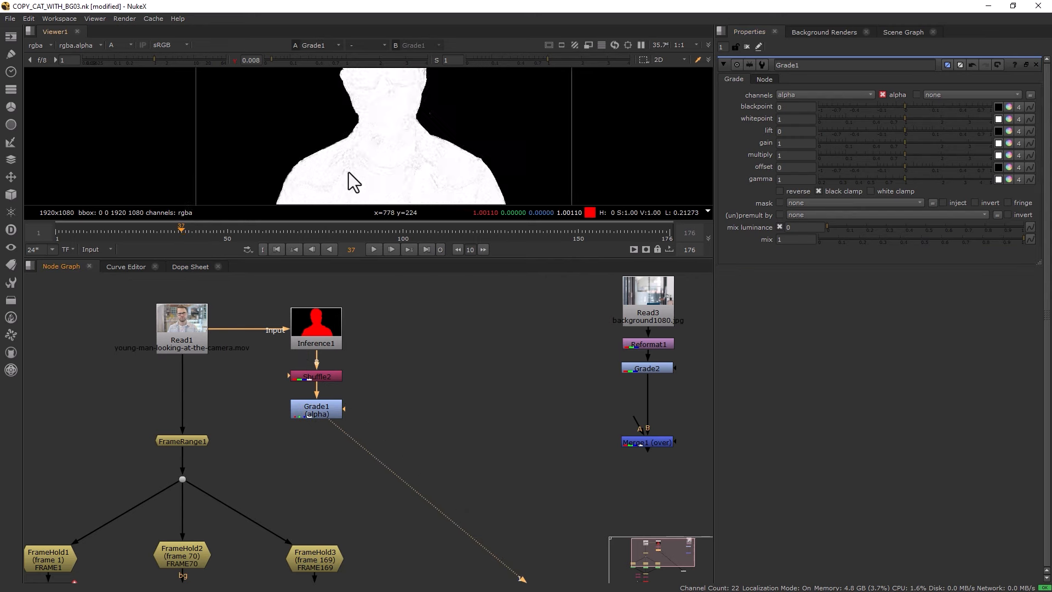
click(553, 318)
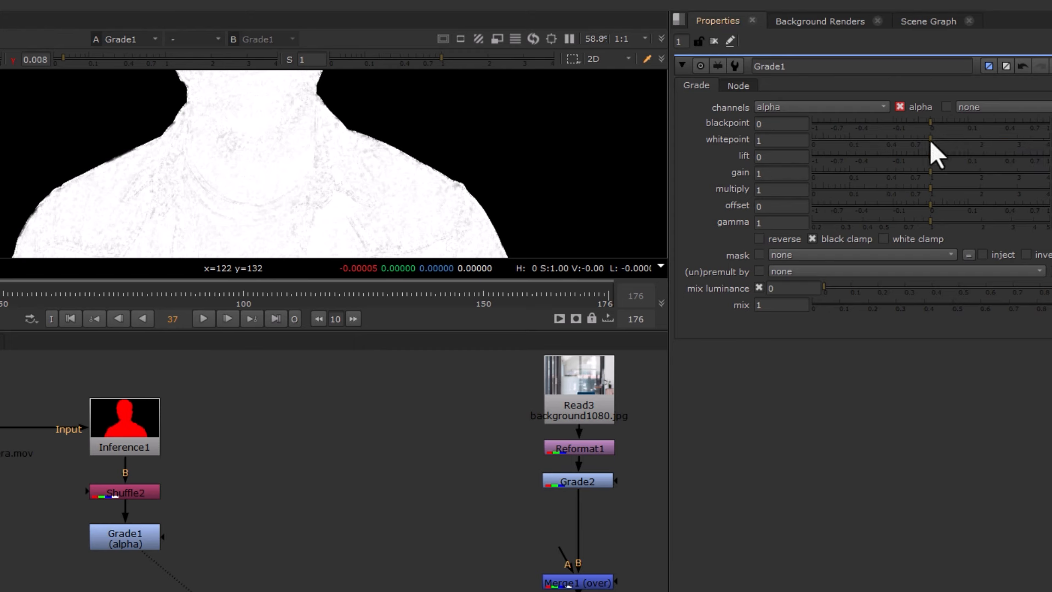
Set Grade1's whitepoint to 0.9 and lower the viewer gamma to 0 to check the matte.
drag(929, 139, 928, 139)
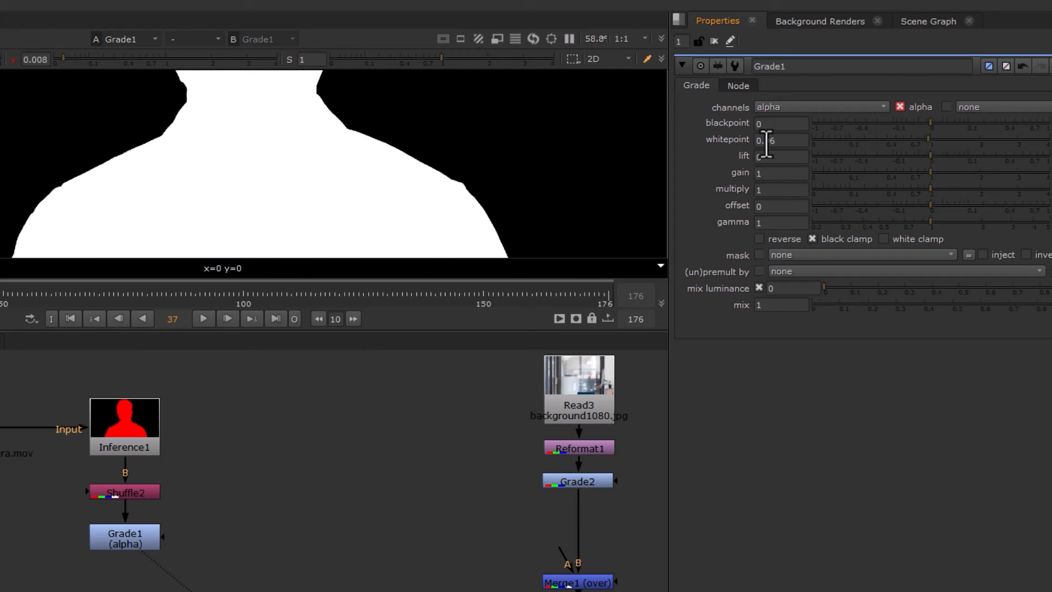
drag(765, 144, 781, 145)
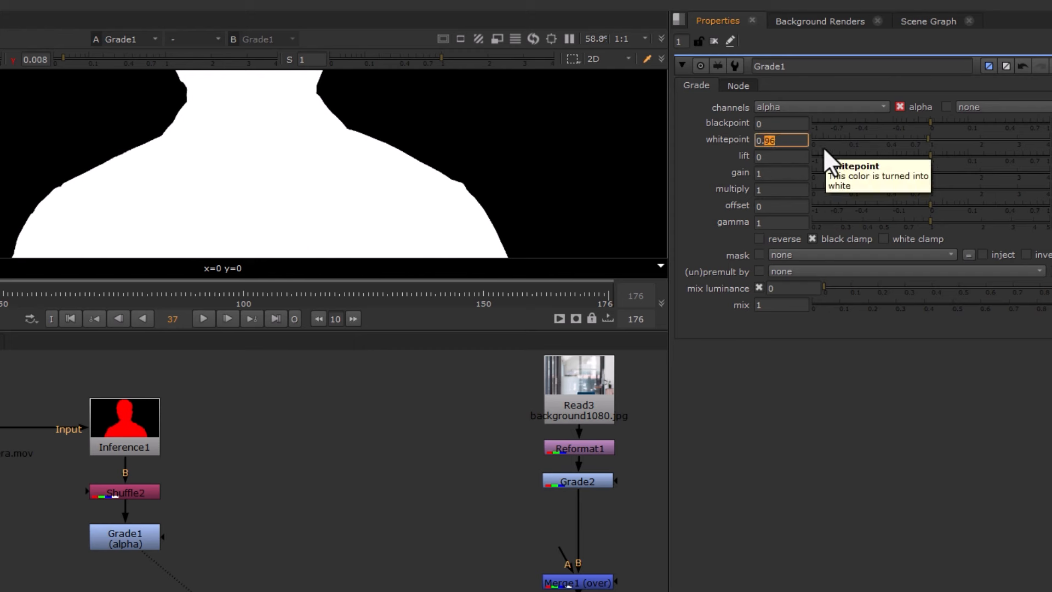
text(9)
key(Return)
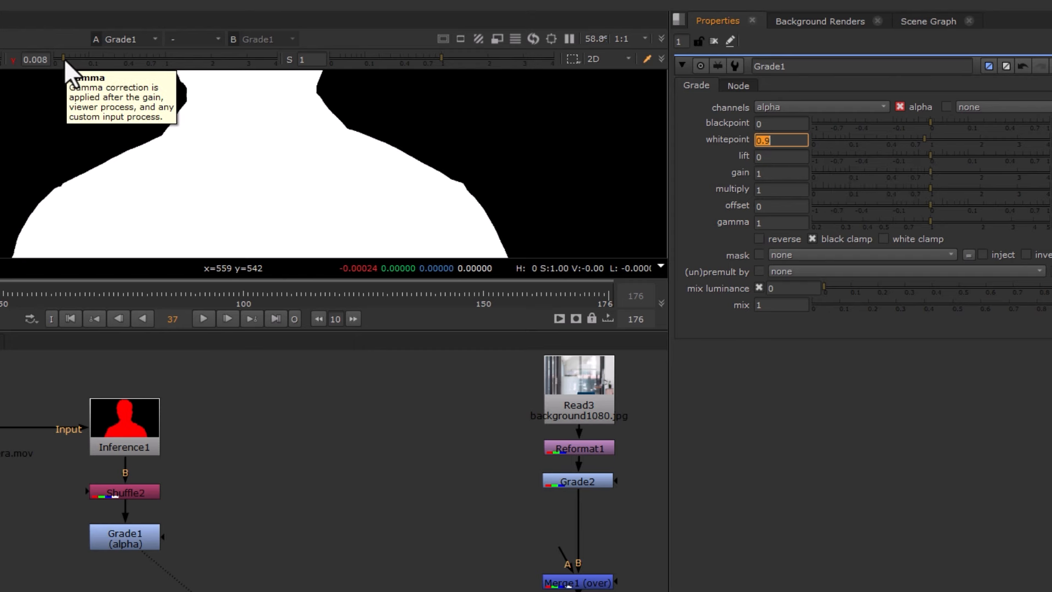
drag(63, 59, 32, 58)
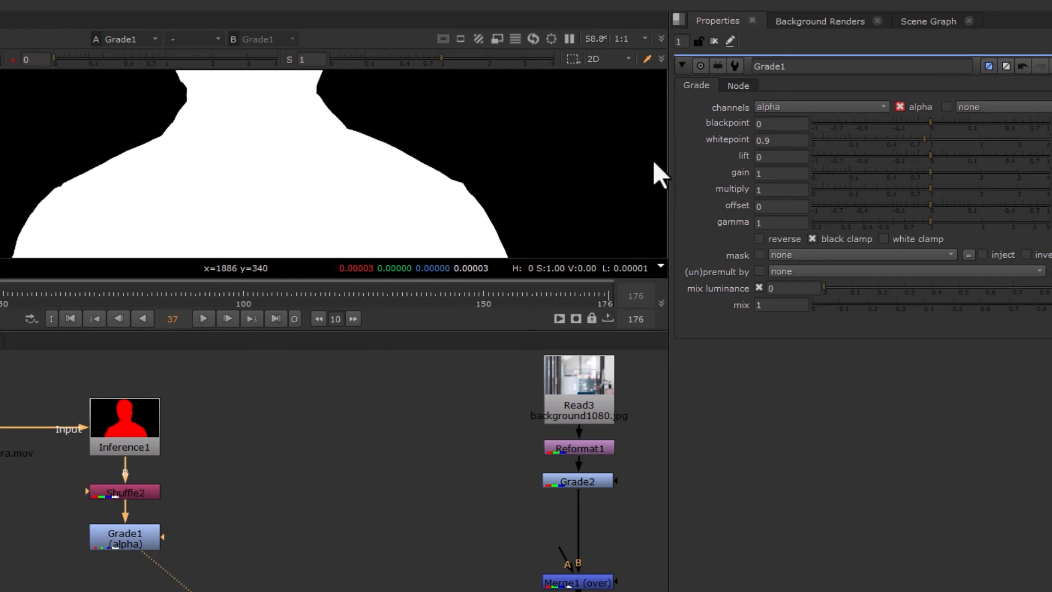
Set Grade1's blackpoint to 0.05.
click(778, 123)
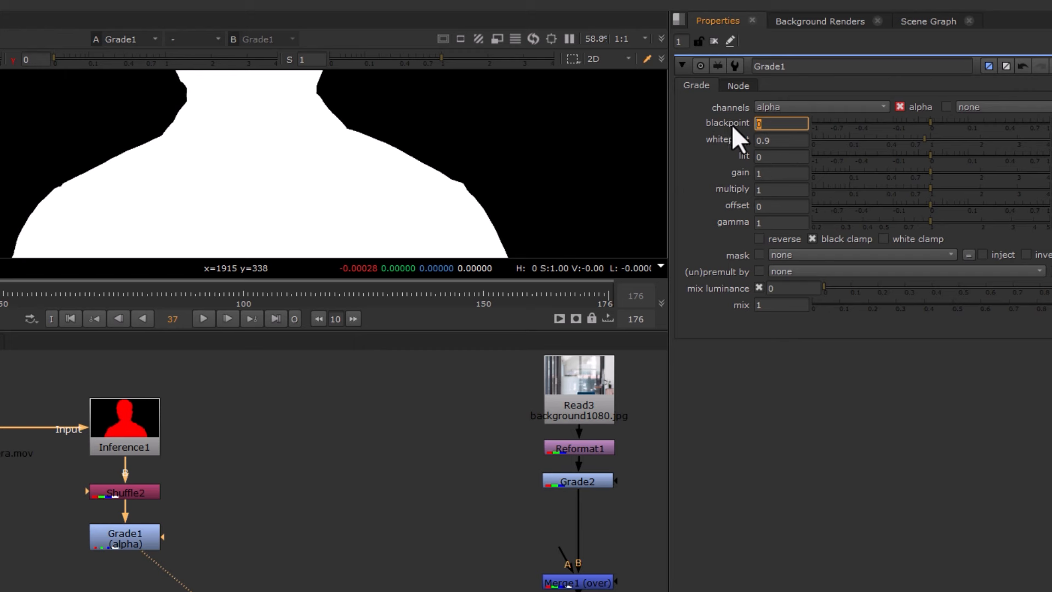
text(0.1)
key(Return)
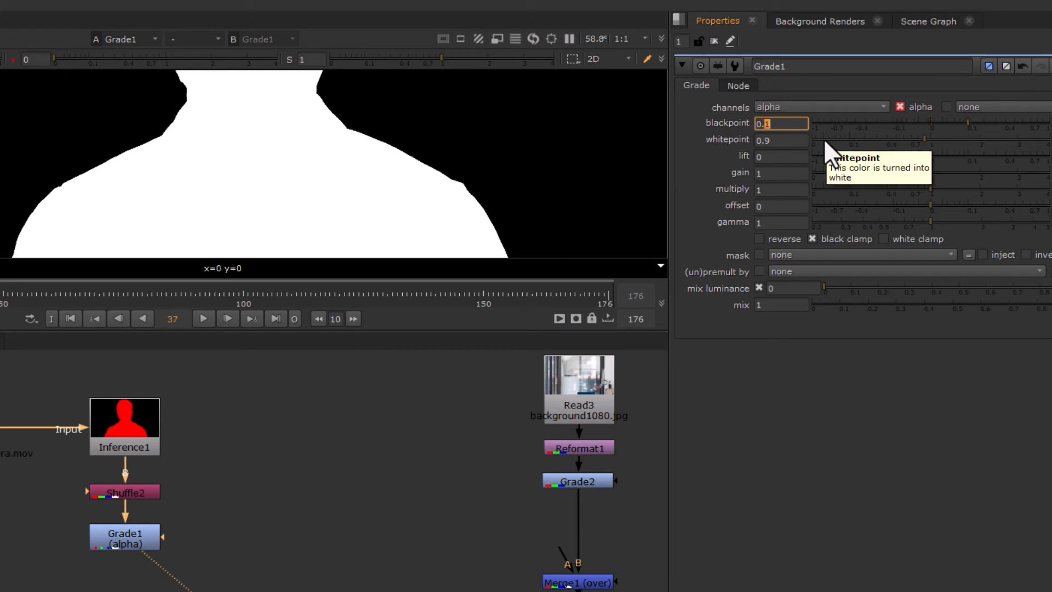
text(05)
key(Return)
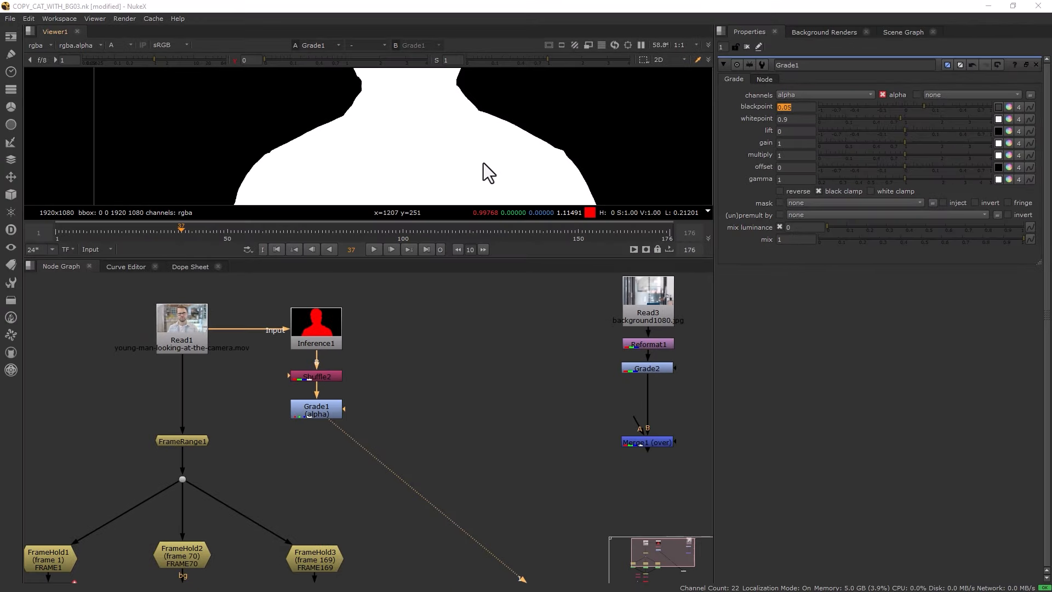
Add a Clamp node after Grade1 and show its output in the viewer.
click(319, 414)
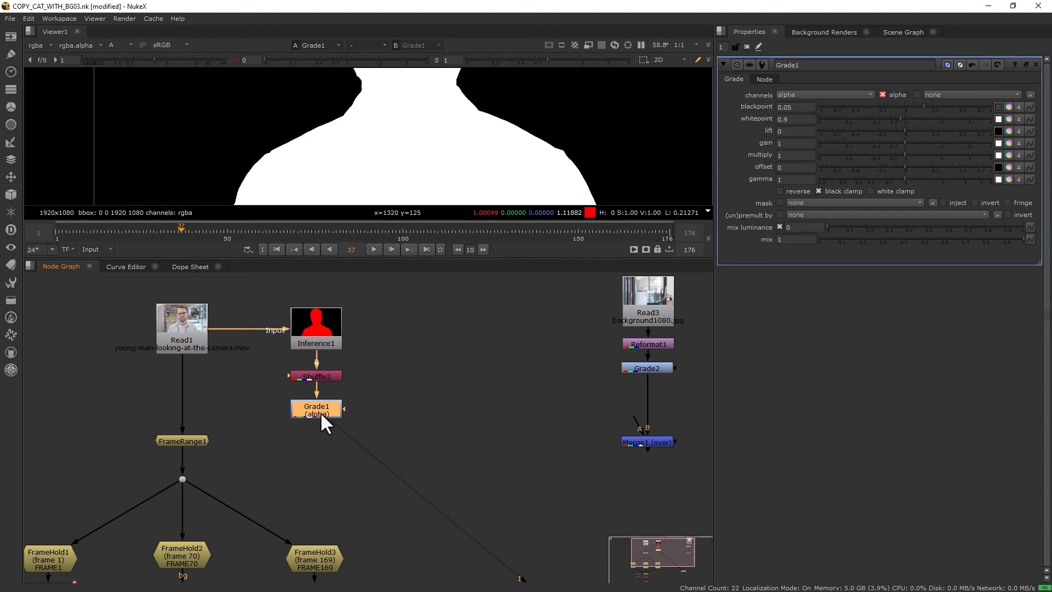
key(Tab)
text(clam)
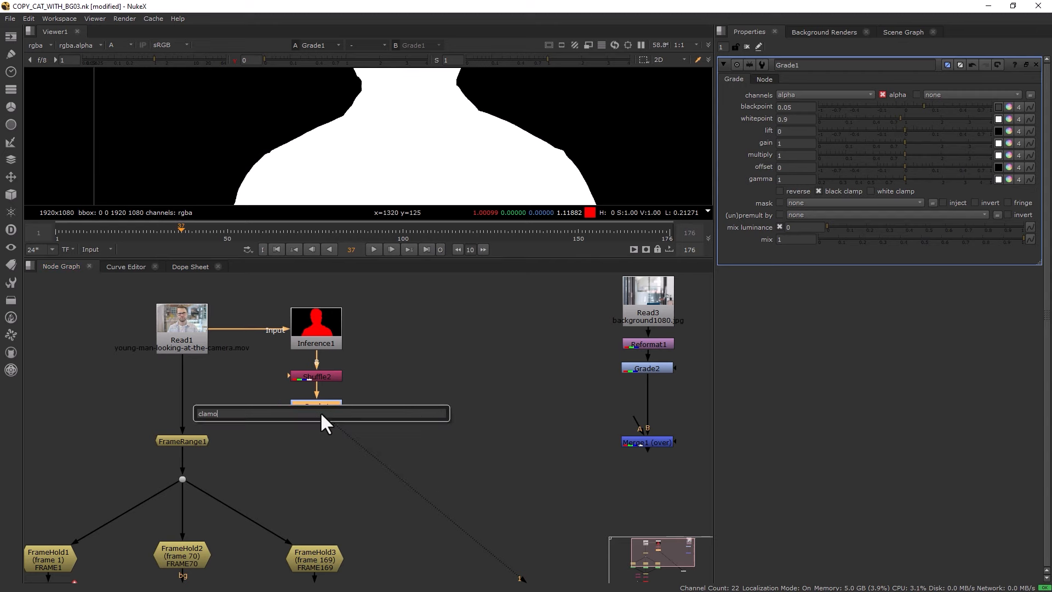
key(Return)
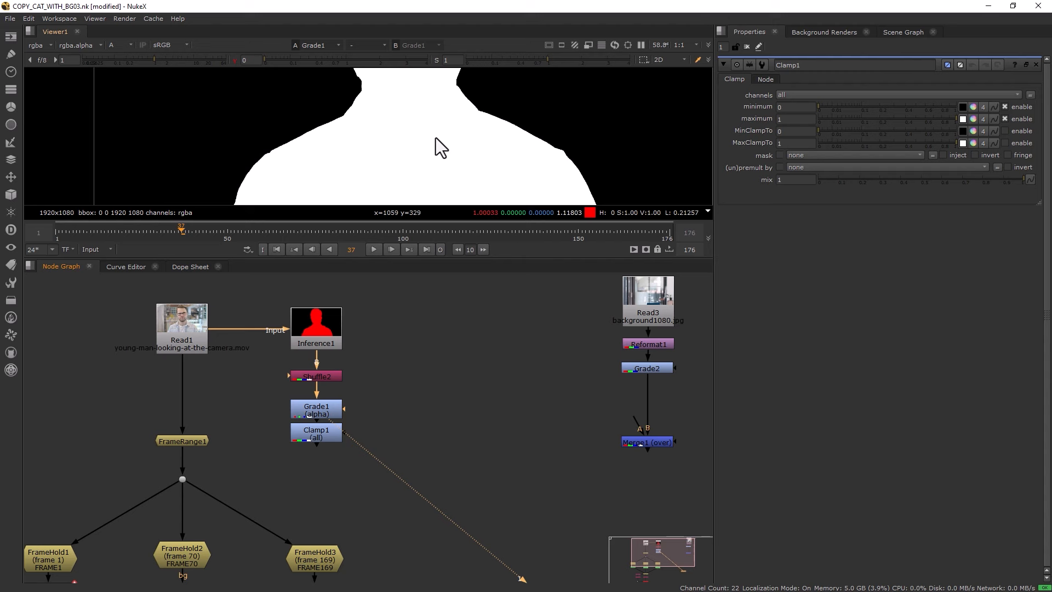
key(1)
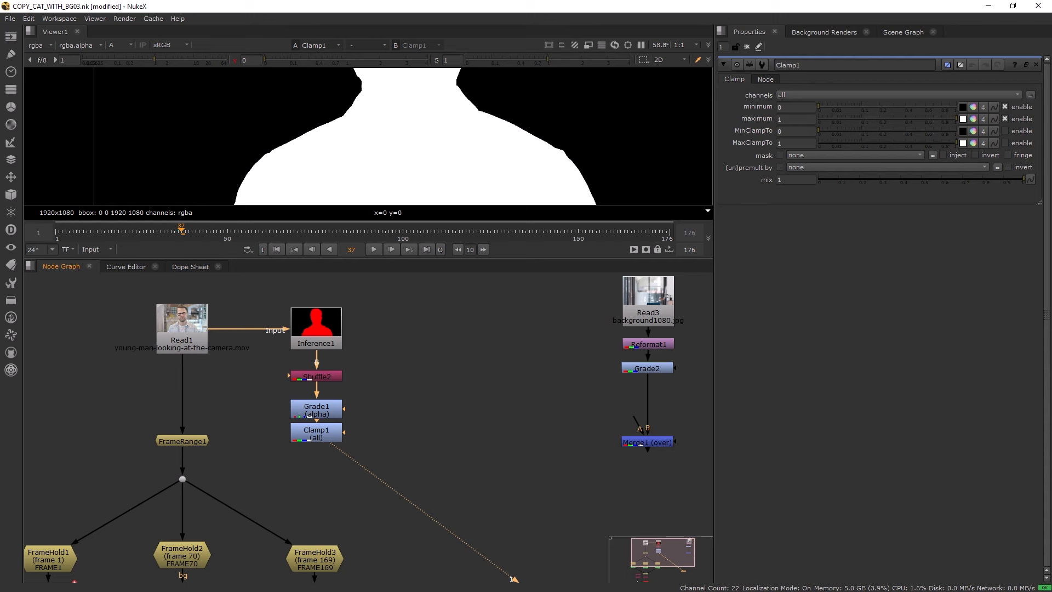
Move the chain from Inference1 through Clamp1 farther from Read1 to make room between them.
click(316, 430)
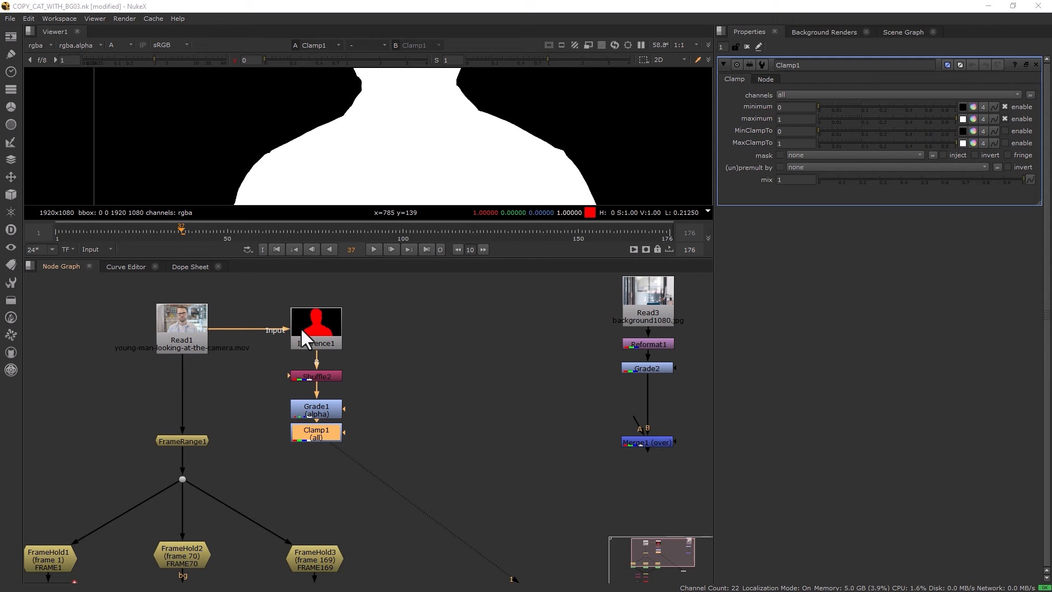
drag(271, 296, 440, 431)
click(303, 435)
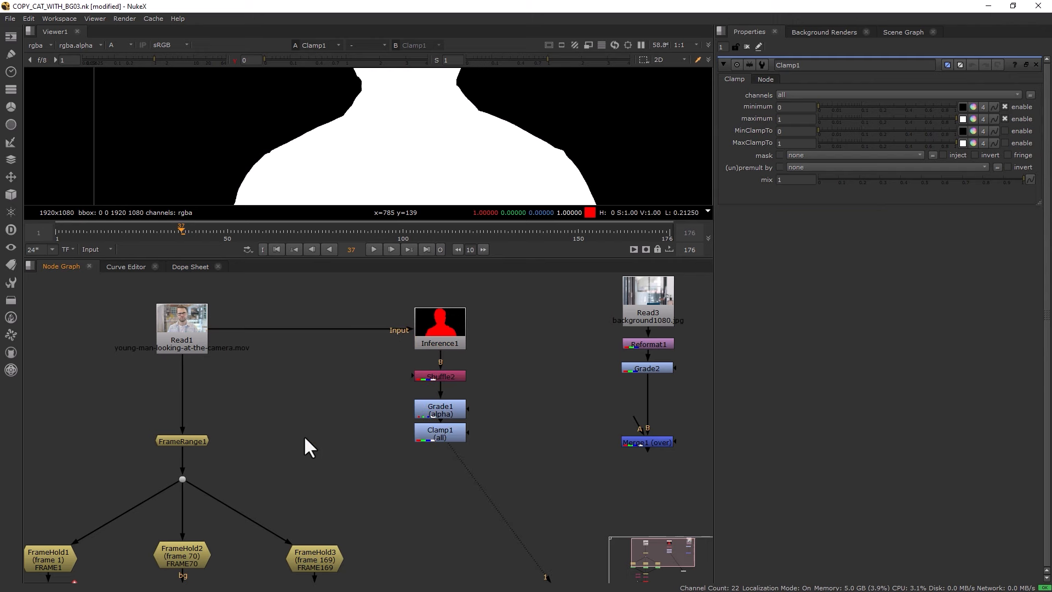
Create a Copy node between Read1 and Clamp1, with input A from Clamp1 and input B from Read1, and align it with Clamp1.
key(Tab)
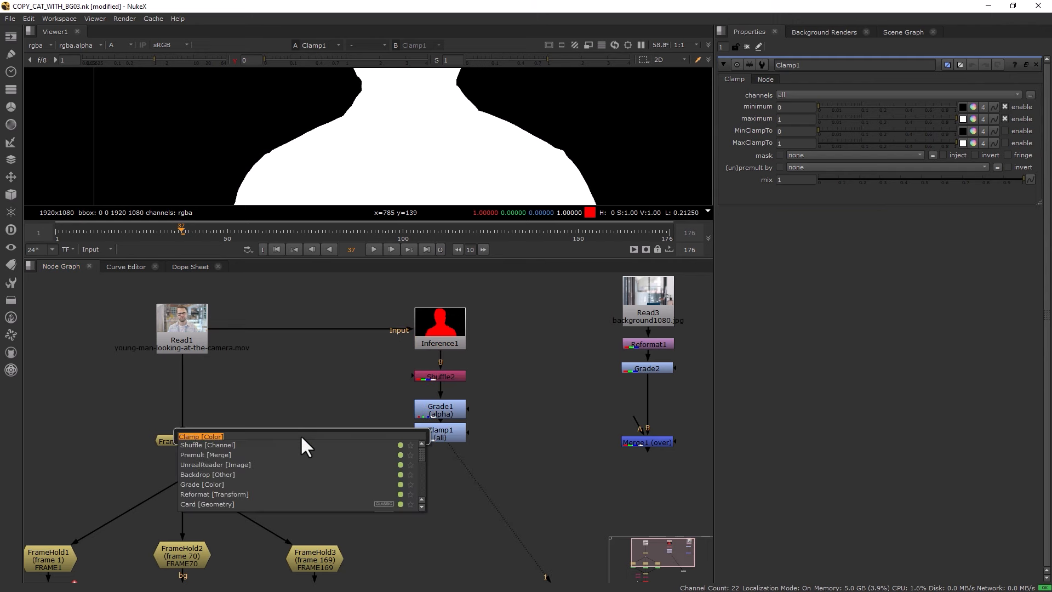
text(cop)
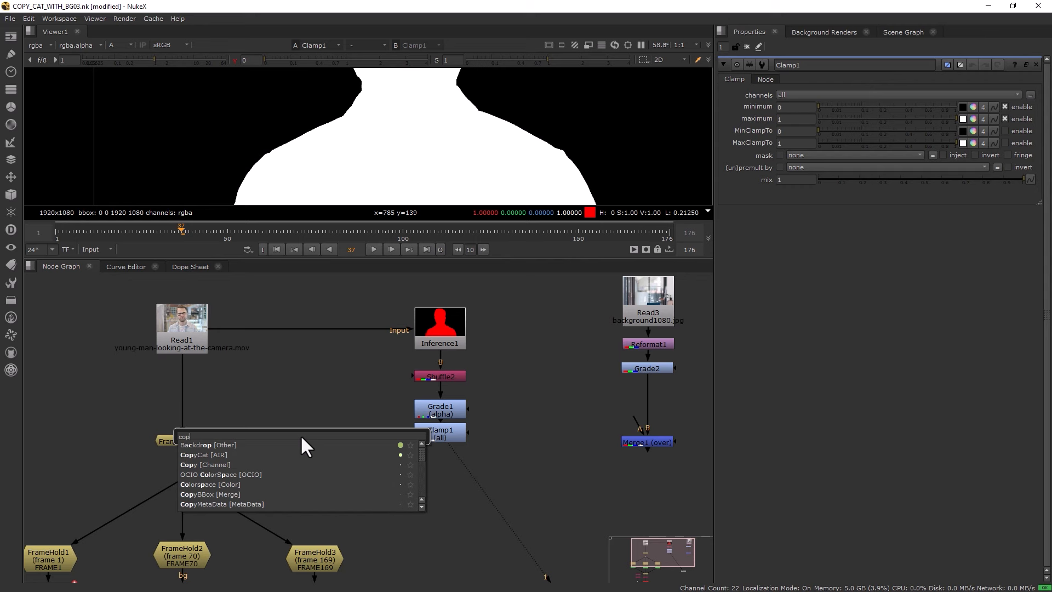
text(y)
key(Down)
key(Return)
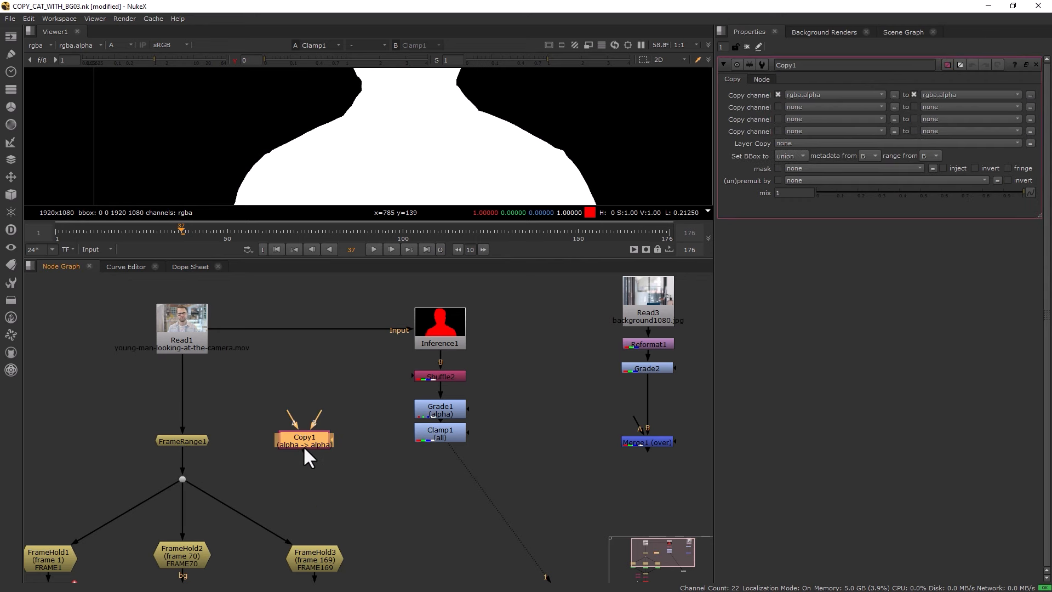
click(269, 437)
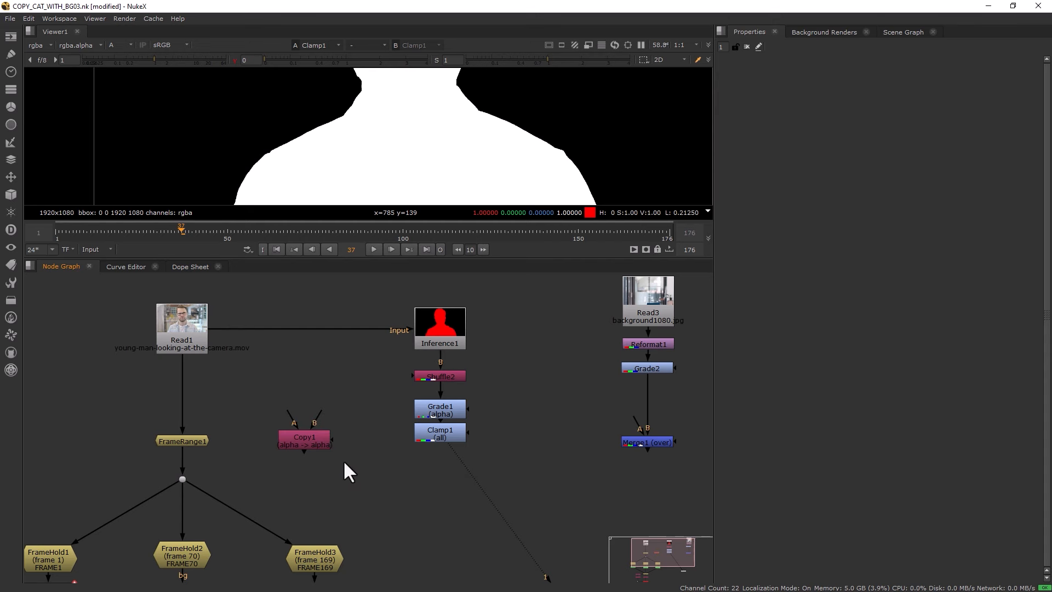
drag(290, 414, 433, 436)
drag(320, 417, 193, 327)
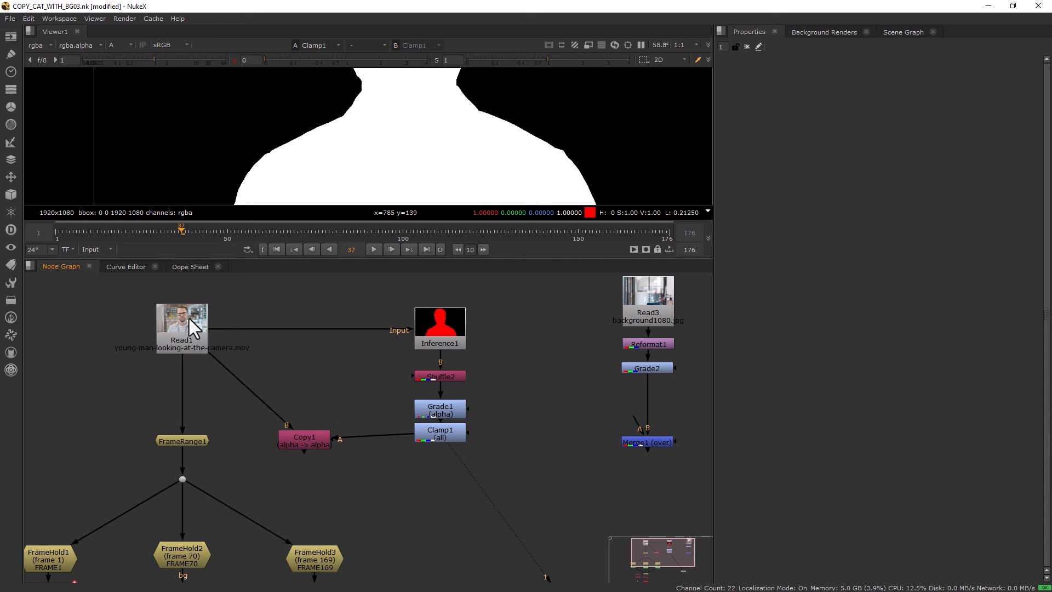
drag(305, 440, 311, 433)
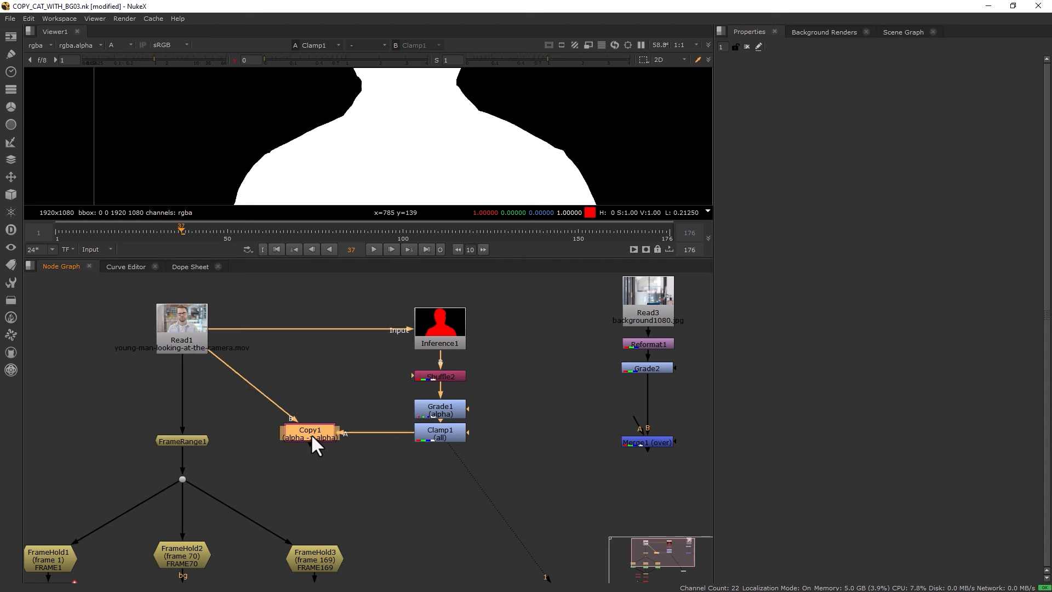
Show Copy1 in the viewer as RGB with the viewer gamma reset to 1 and the whole frame fitted.
key(1)
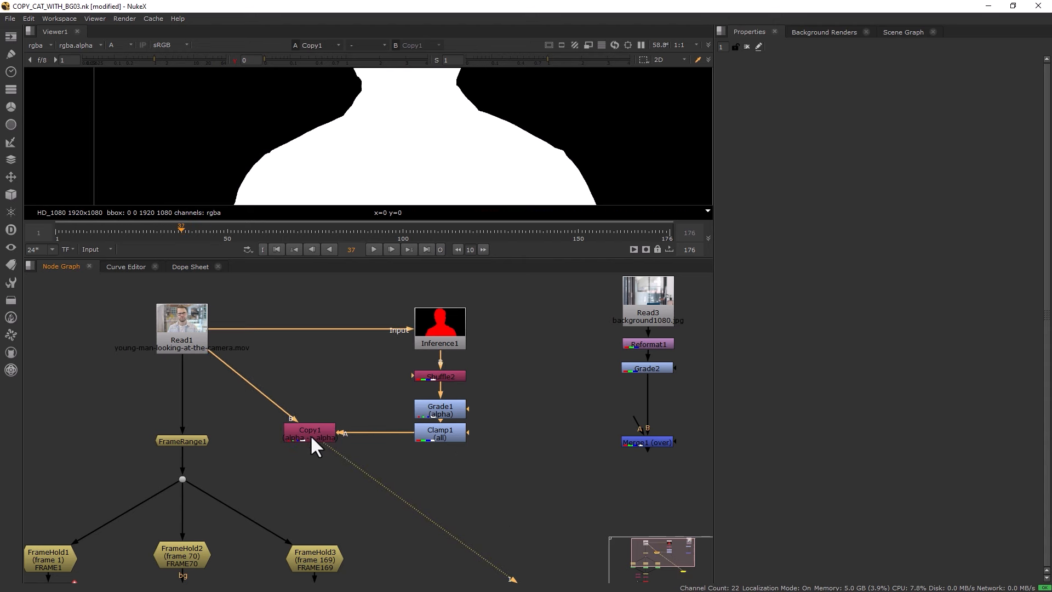
click(235, 60)
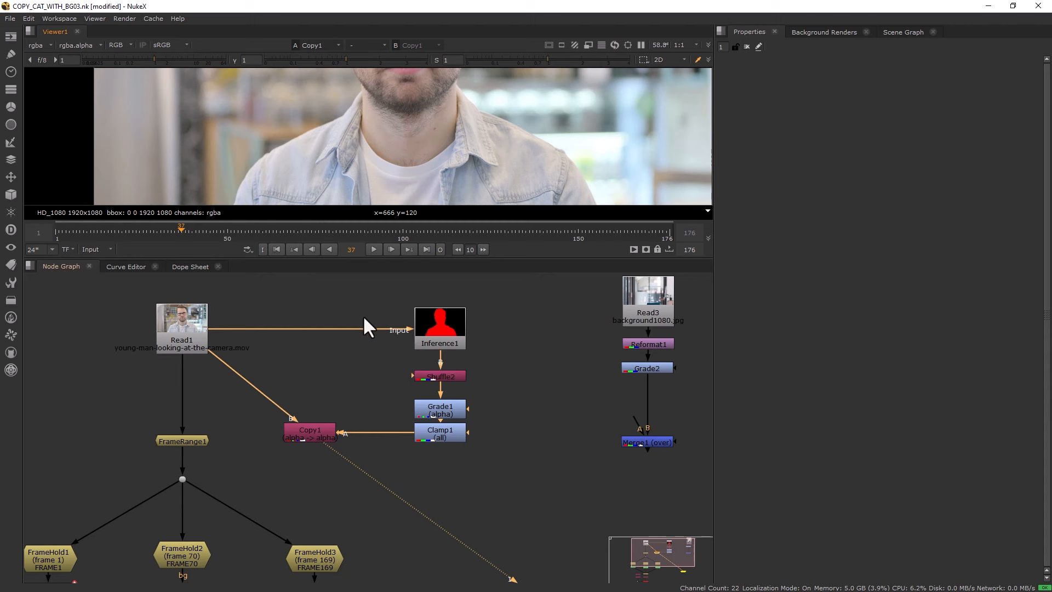
key(f)
Add a Premult node after Copy1, feed it into Merge1's A input, and show the merged composite in the viewer.
click(295, 438)
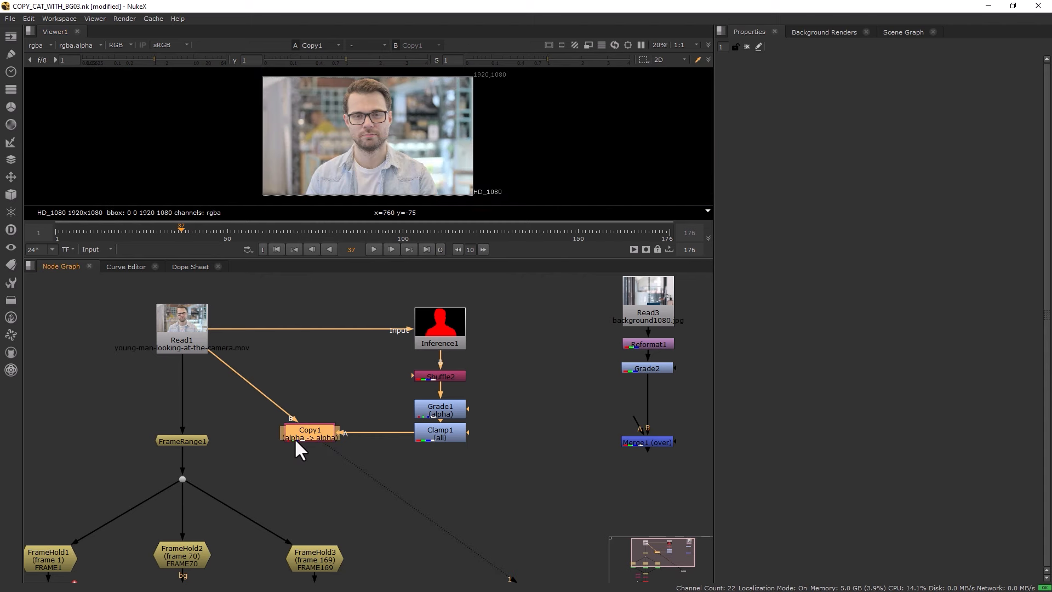
key(Tab)
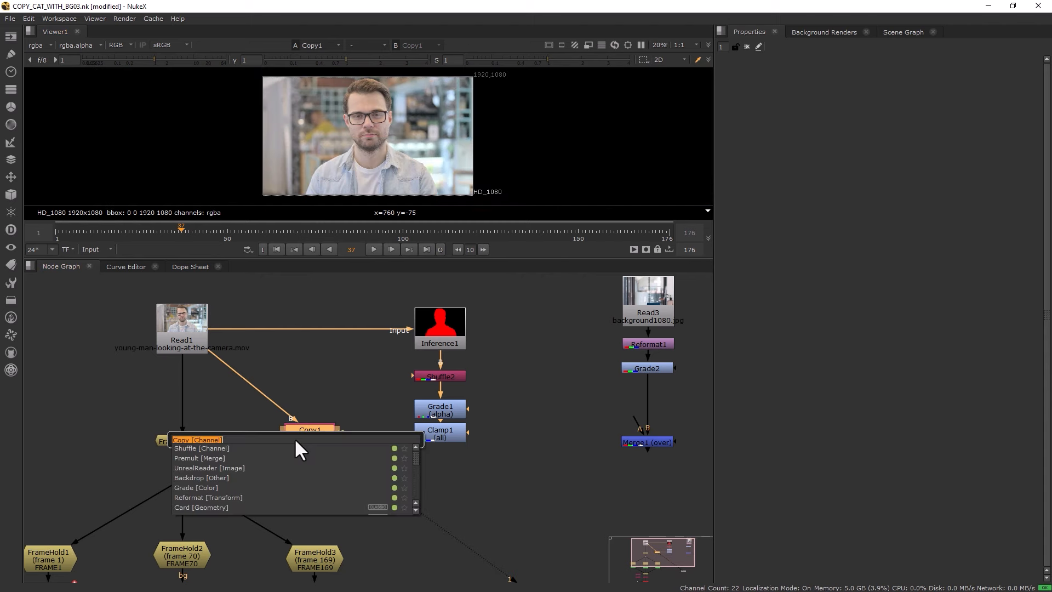
text(premult [Merge)
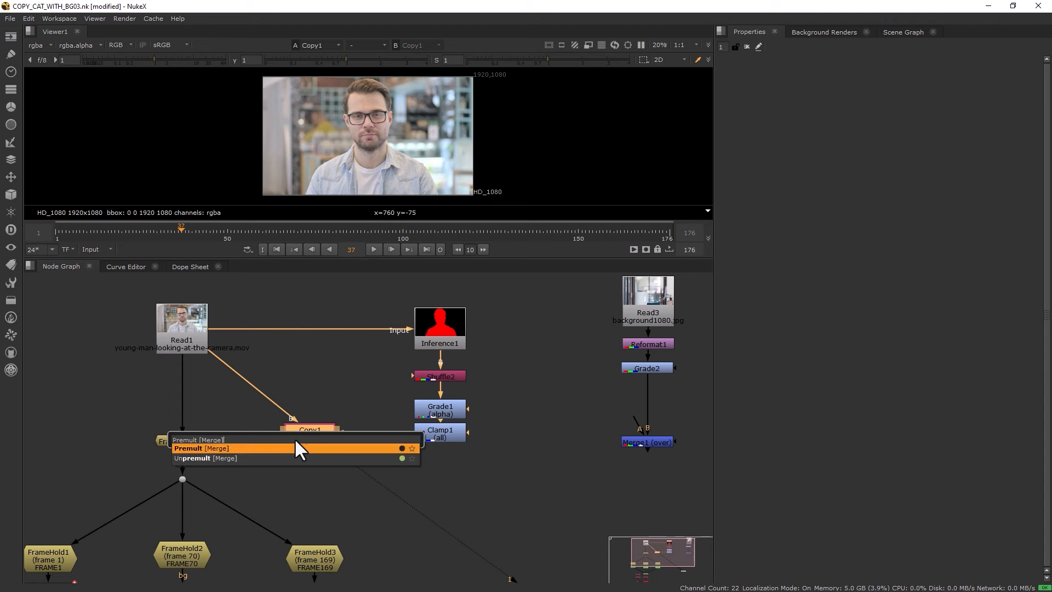
key(Return)
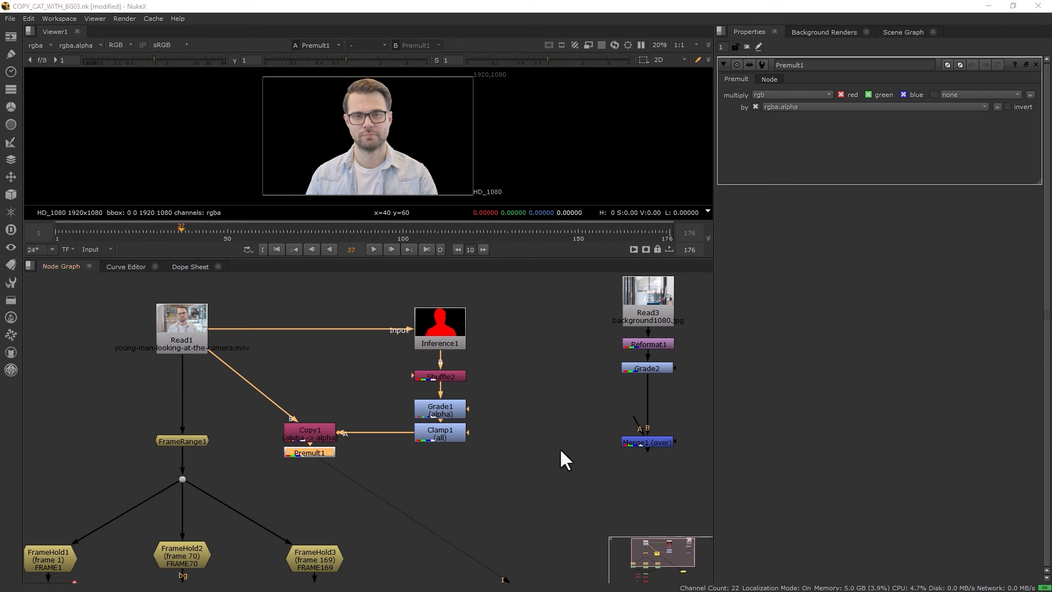
drag(640, 443, 307, 456)
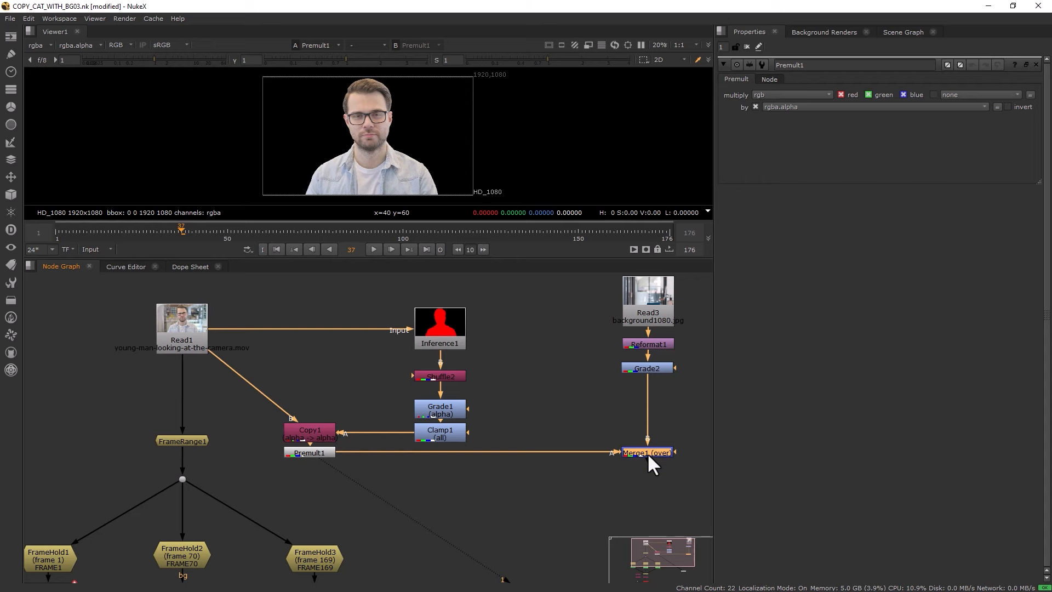
key(1)
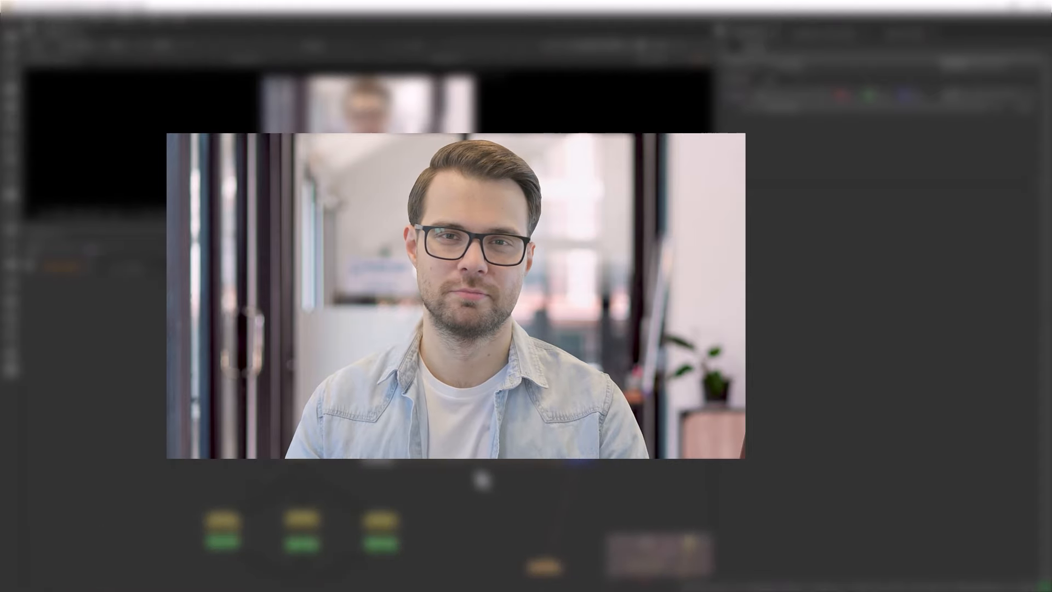
Place the Viewer1 node directly beneath Merge1 and save the script.
middle_drag(466, 484, 400, 448)
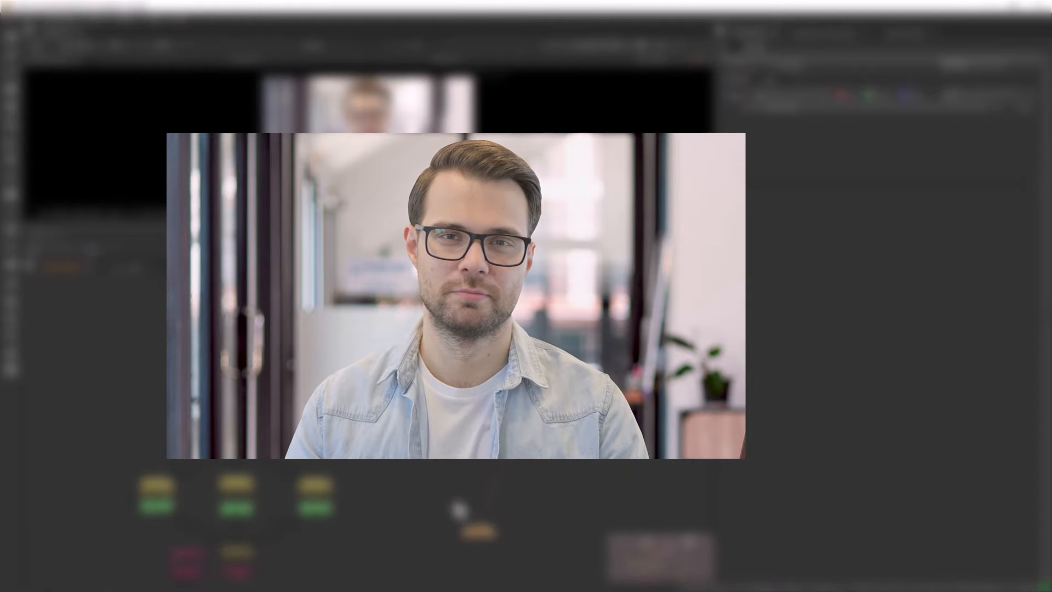
drag(478, 537, 514, 459)
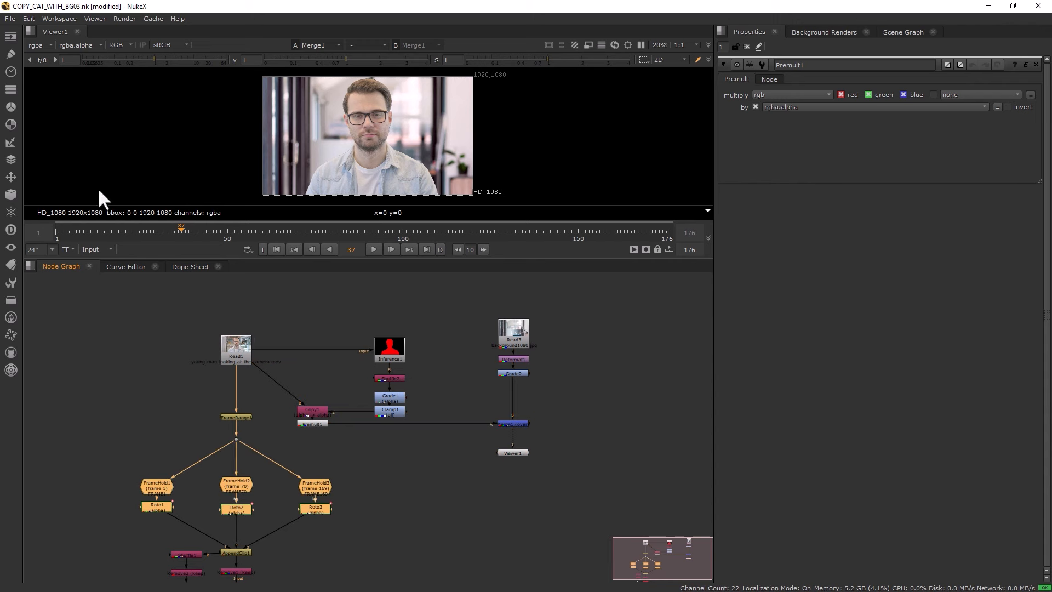
click(11, 18)
click(44, 78)
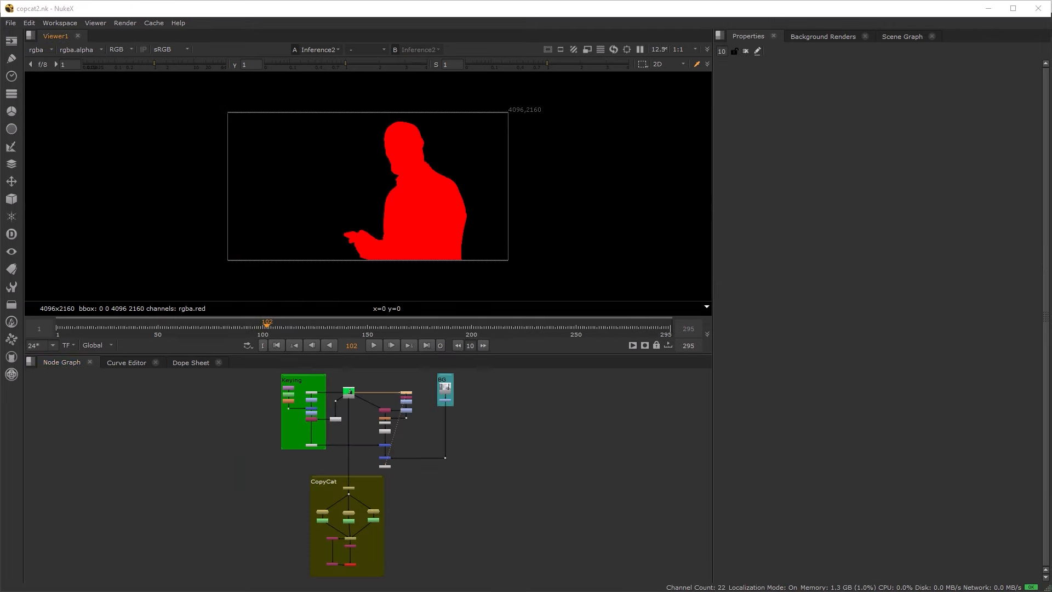
Show the Read1 green-screen clip in the viewer and examine the CopyCat training branch in the node graph.
scroll(344, 394, up, 6)
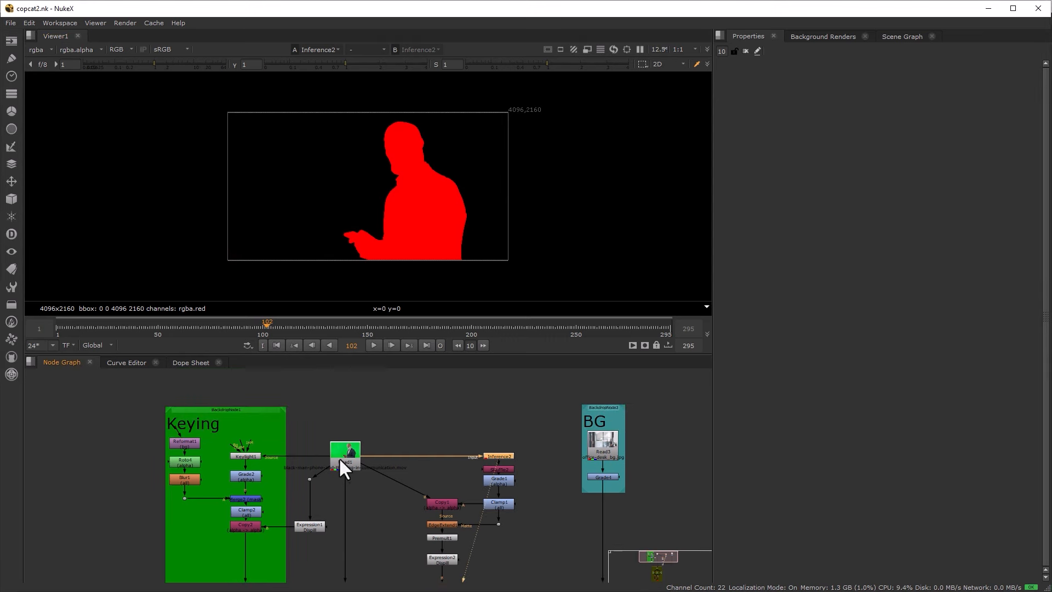
key(1)
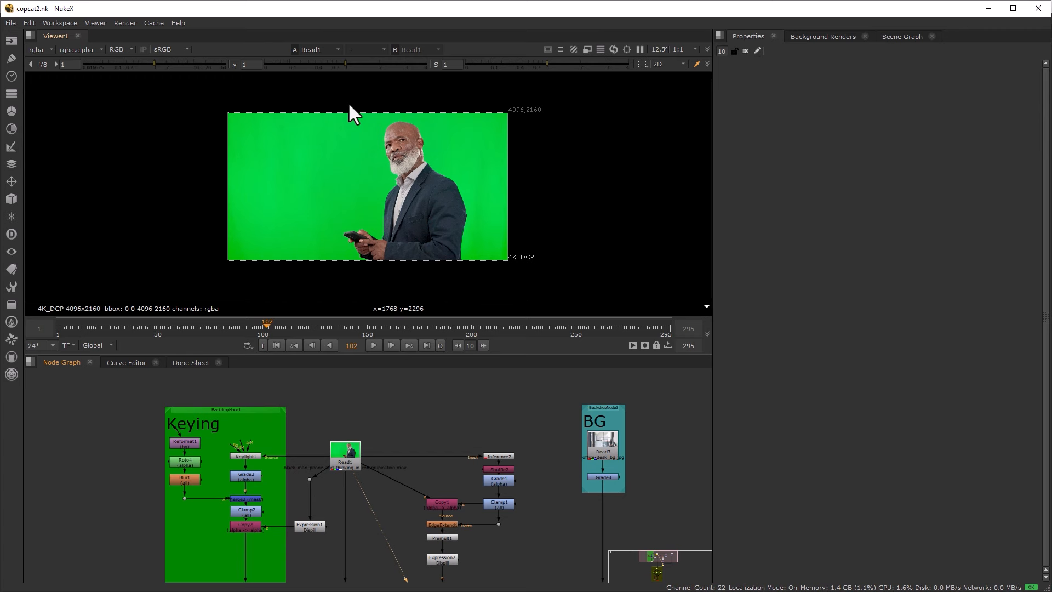
middle_drag(399, 425, 397, 307)
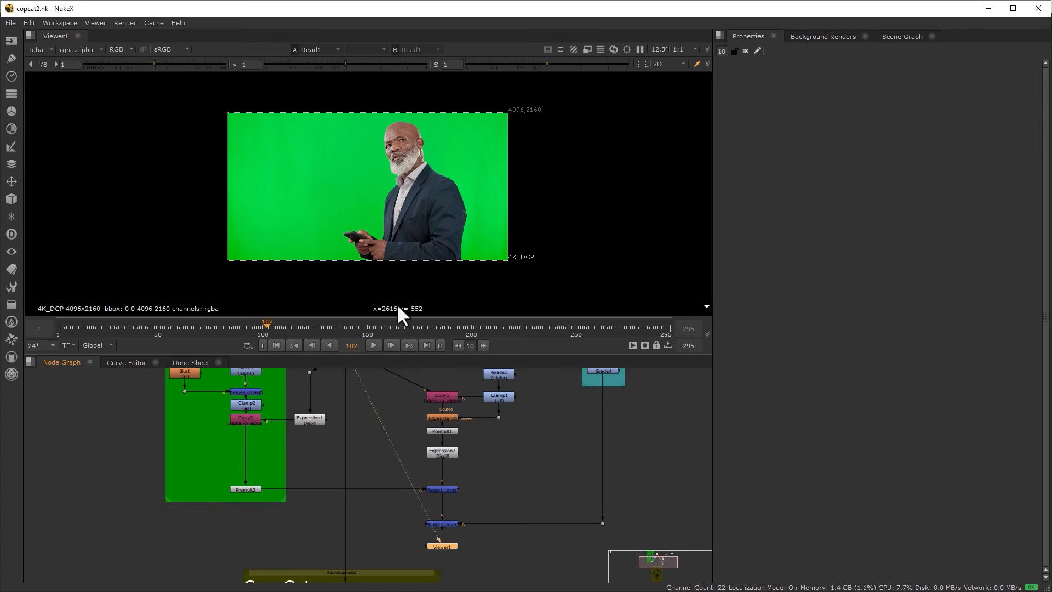
scroll(354, 480, down, 1)
middle_drag(327, 504, 301, 367)
scroll(303, 461, up, 2)
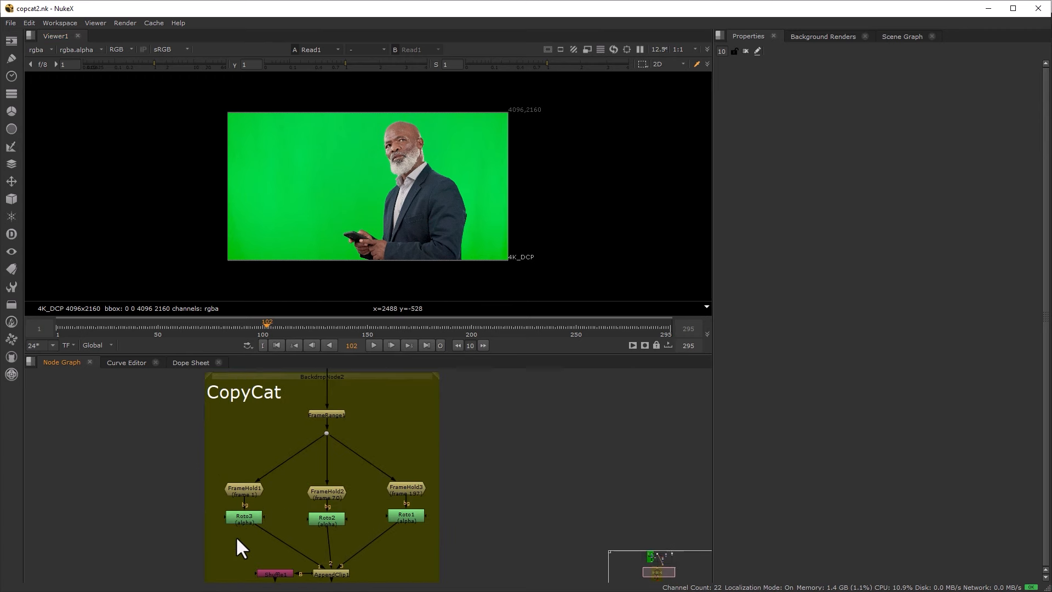
middle_drag(235, 545, 234, 475)
Maximize the node graph and review the CopyCat group's nodes and the Inference2-to-Expression2 branch by selecting each set in turn.
key(space)
drag(143, 293, 565, 586)
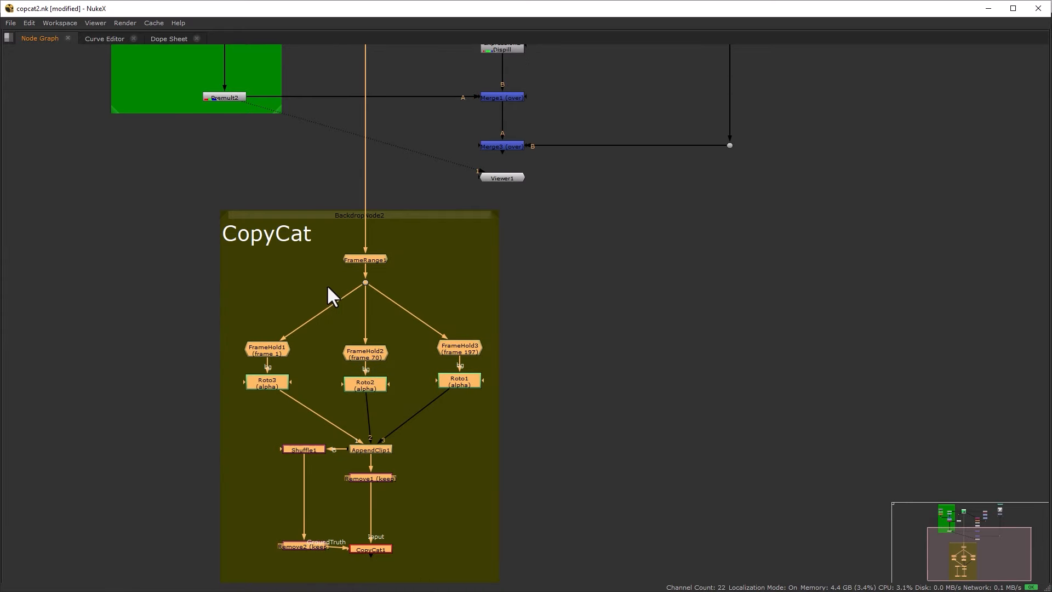
middle_drag(564, 275, 420, 591)
middle_drag(486, 385, 491, 323)
drag(291, 117, 505, 357)
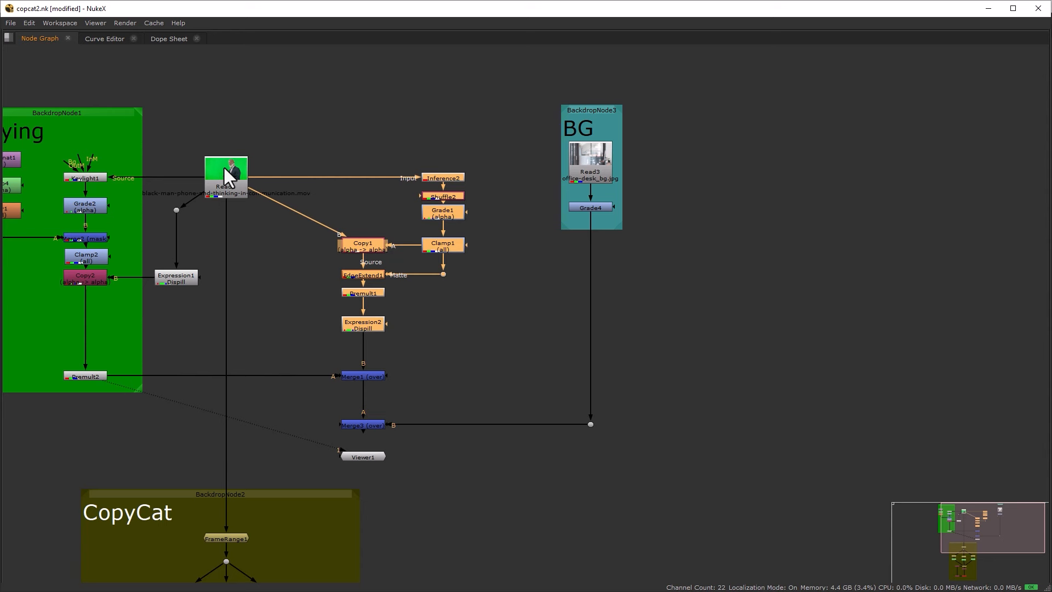
middle_drag(167, 344, 416, 347)
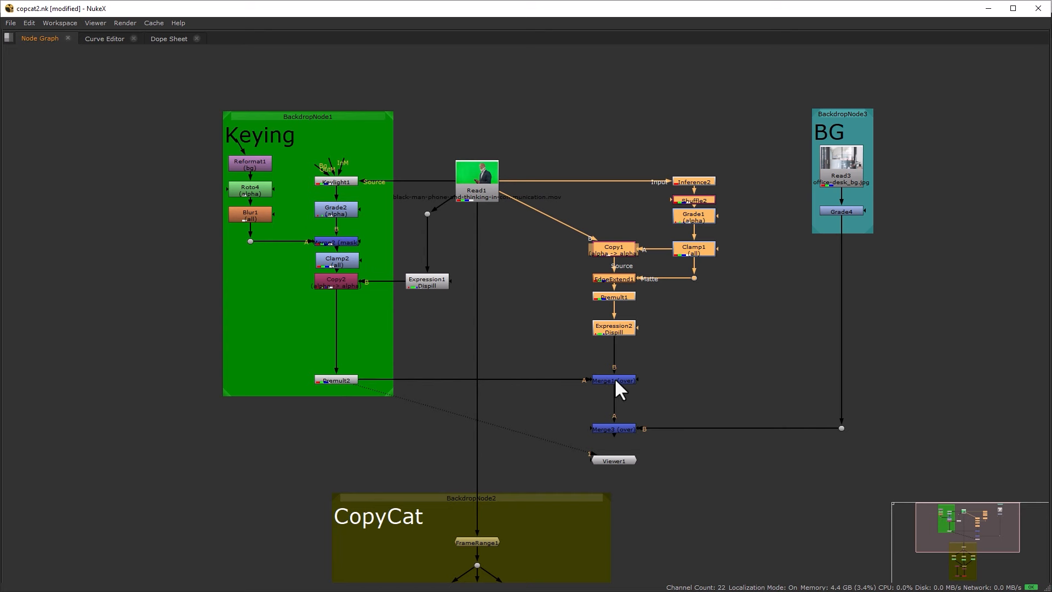
Show the final Merge3 composite in the viewer, restore the multi-pane layout, and fit the whole frame.
click(610, 429)
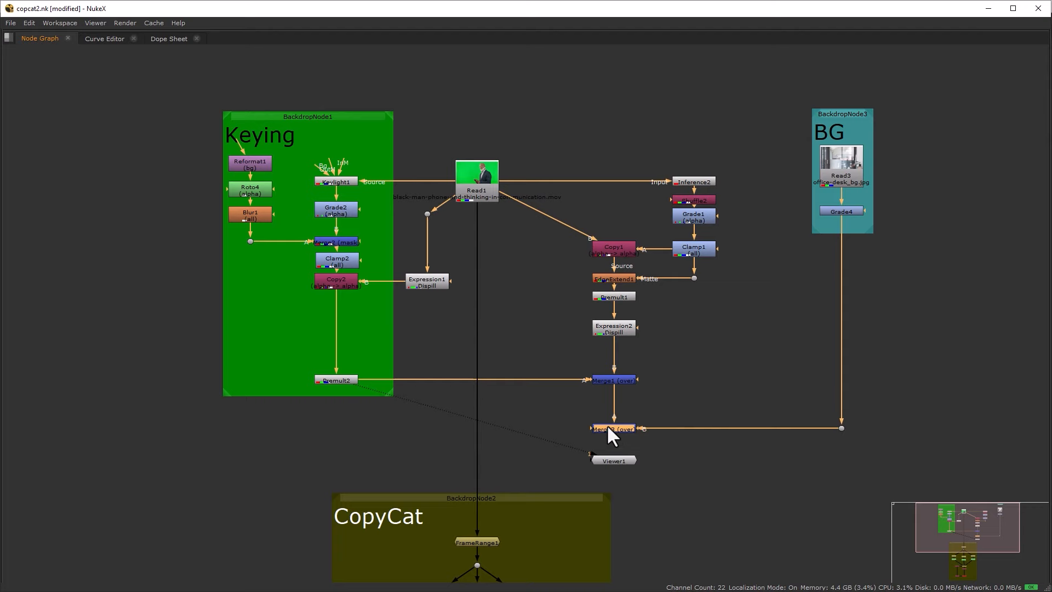
key(1)
key(space)
scroll(357, 248, down, 8)
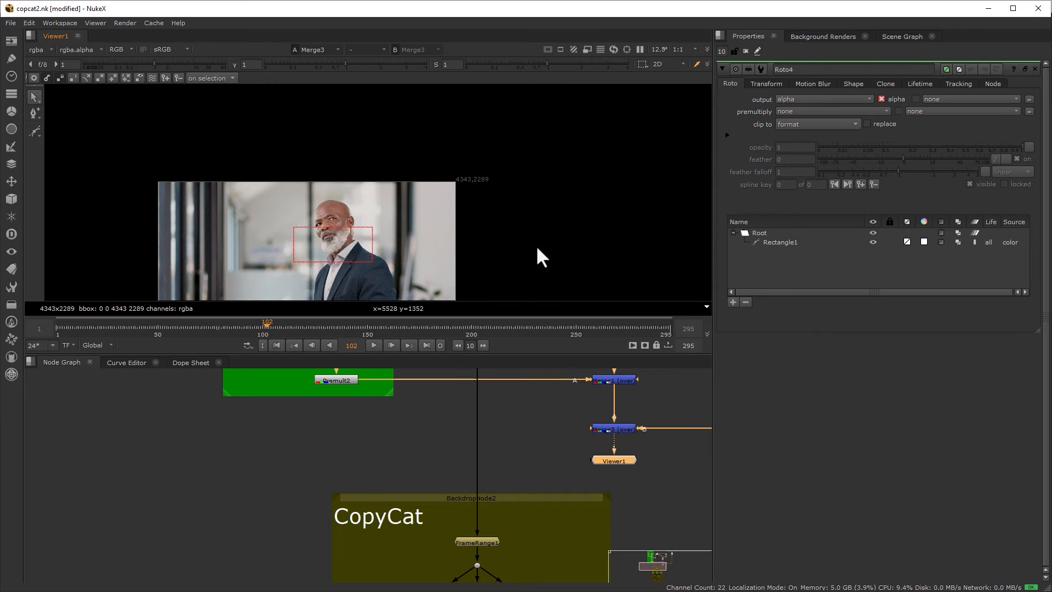
key(f)
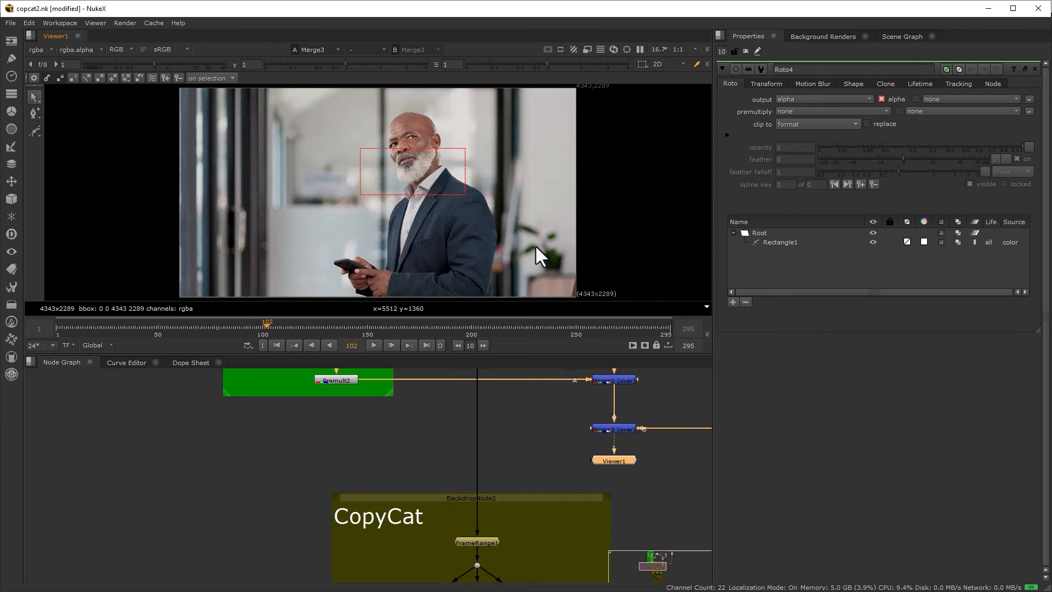
Open the Merge3 node's properties and hide the viewer overlay so the red roto outline is off the composite.
click(540, 445)
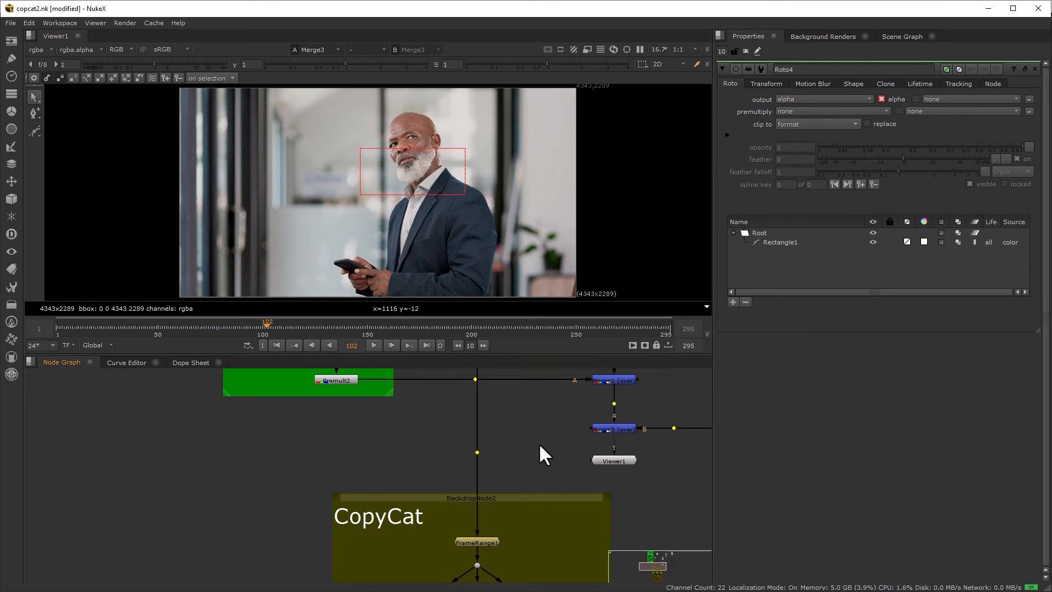
double_click(608, 429)
click(245, 446)
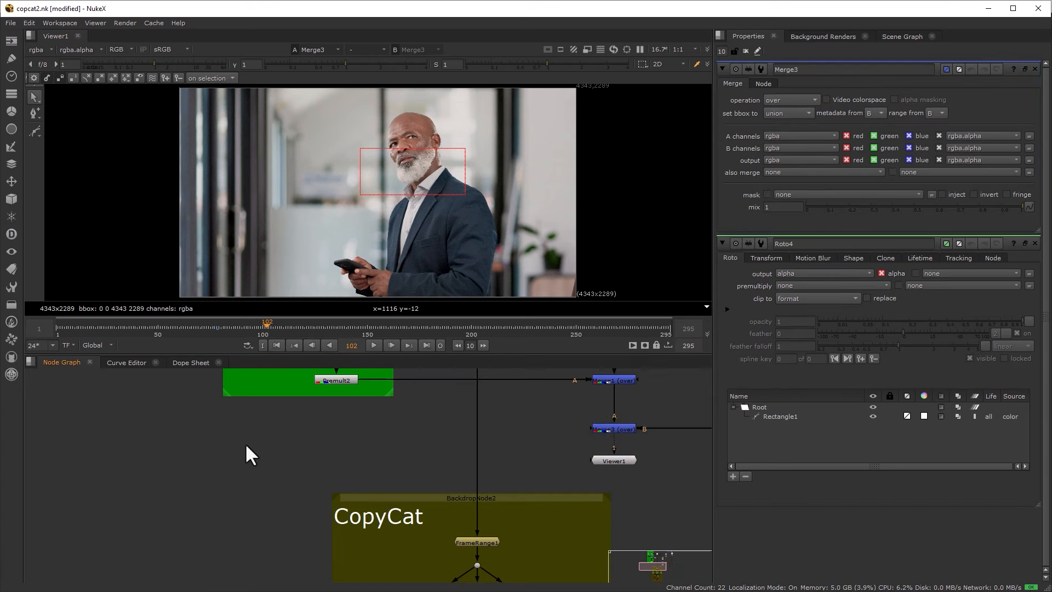
key(o)
key(Delete)
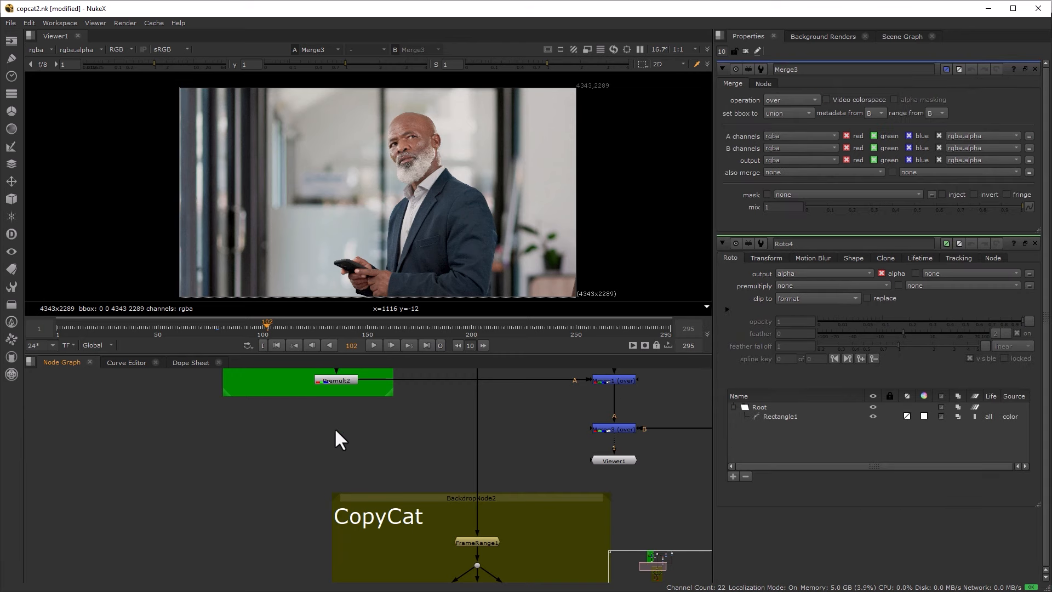
scroll(334, 430, down, 5)
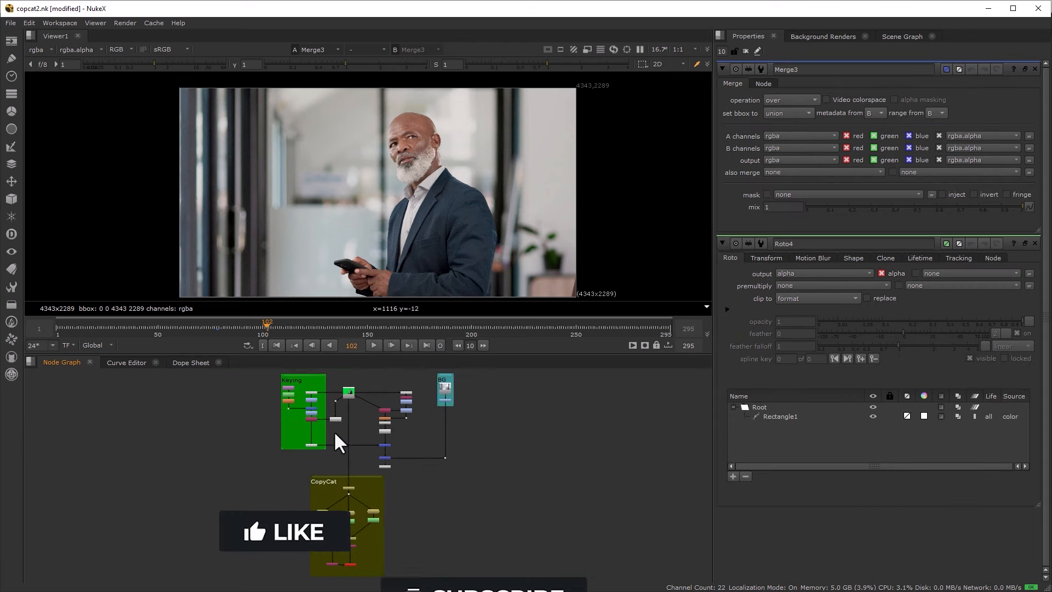